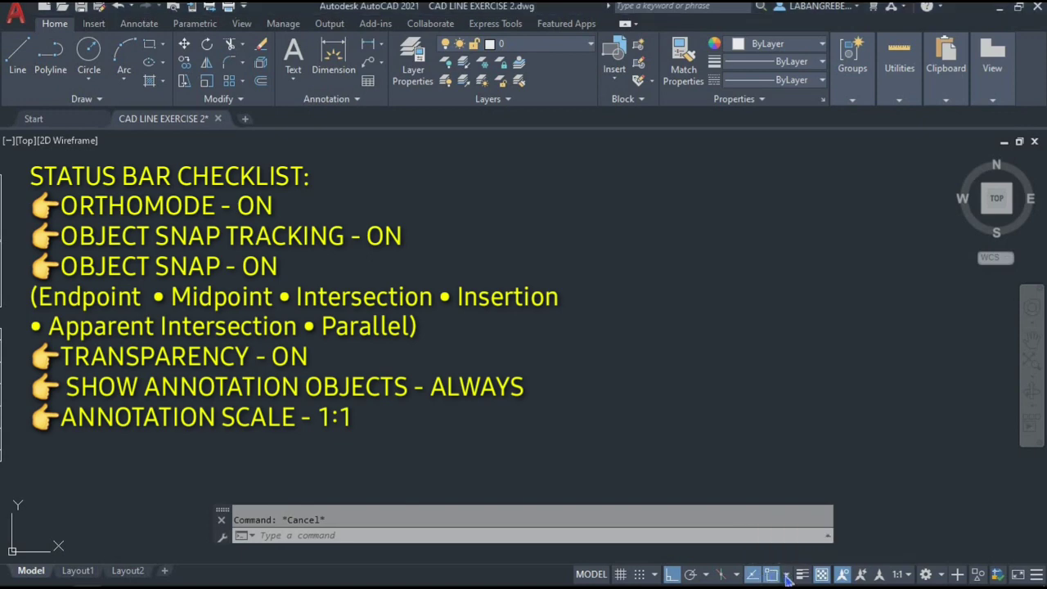
- Check which object snap modes are enabled for the drawing
{"action": "left_click", "coordinate": [788, 576]}
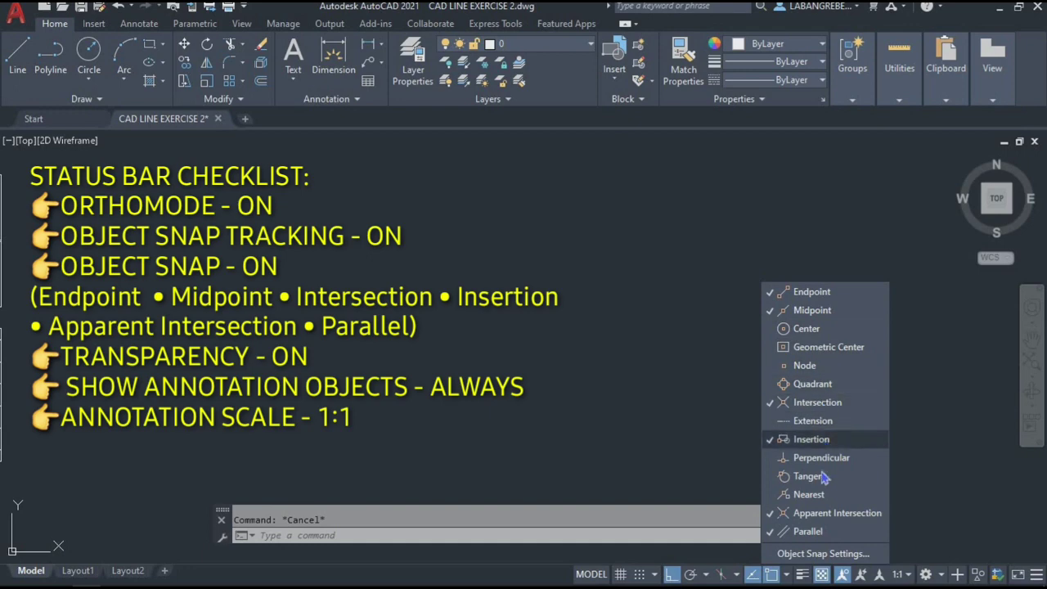
{"action": "left_click", "coordinate": [822, 575]}
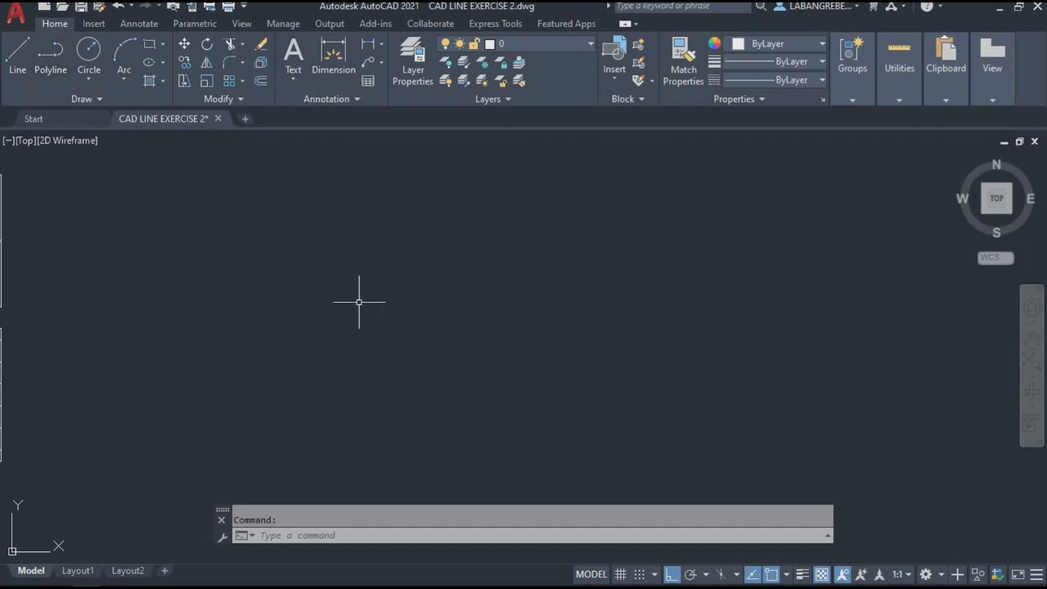
- Draw a closed 12 by 12 square as a polyline in the empty area of the drawing
{"action": "left_click", "coordinate": [54, 55]}
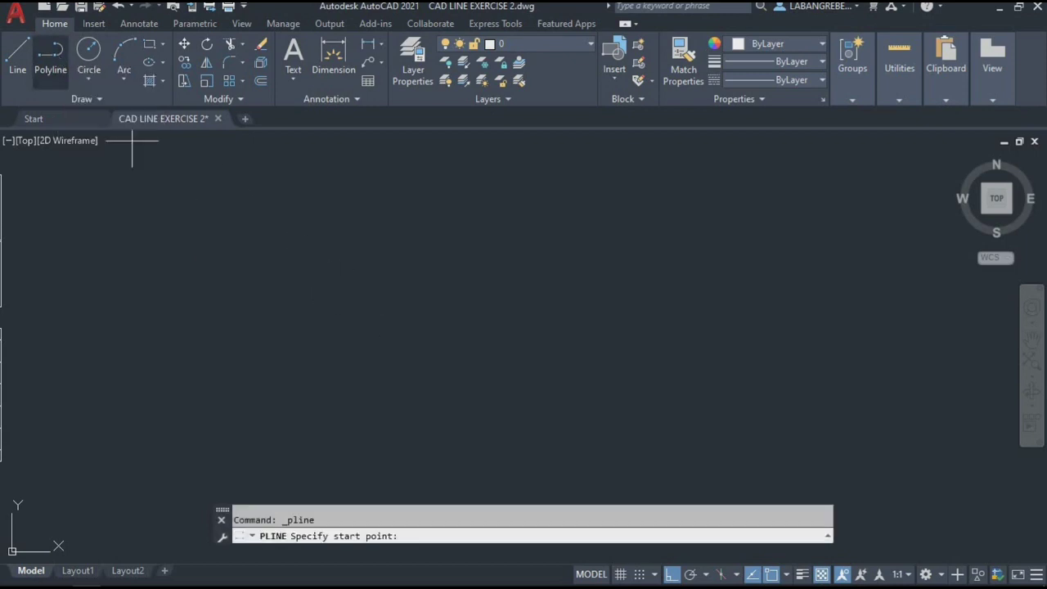
{"action": "left_click", "coordinate": [250, 235]}
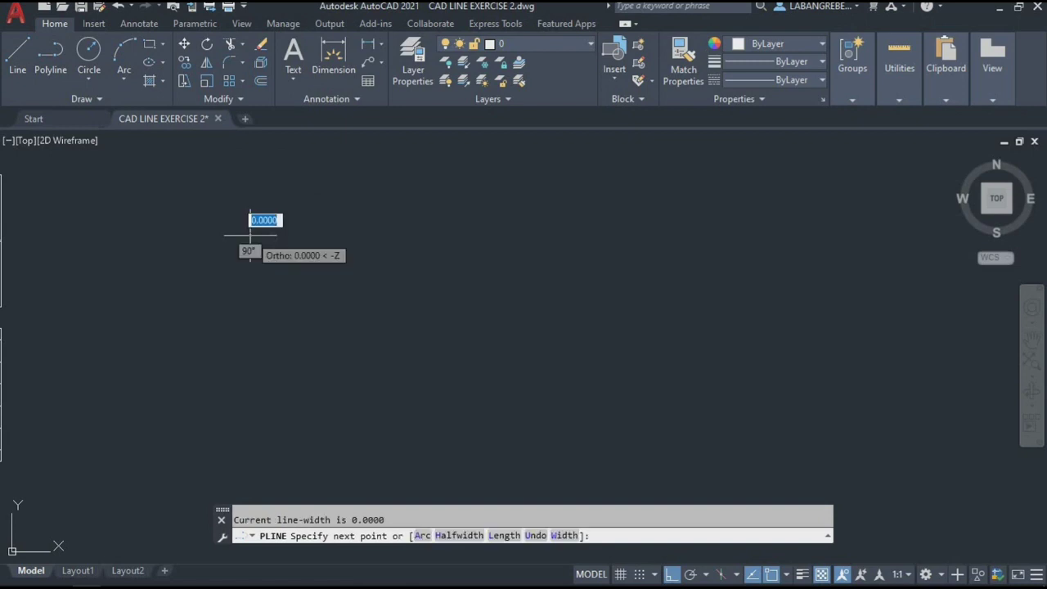
{"action": "type", "text": "1"}
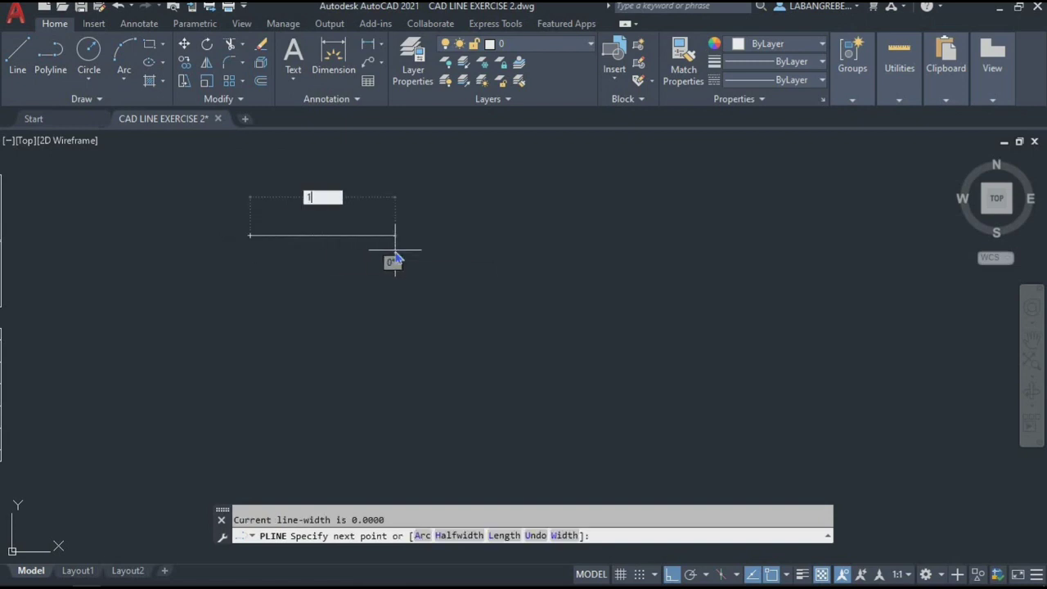
{"action": "type", "text": "2"}
{"action": "key", "text": "Return"}
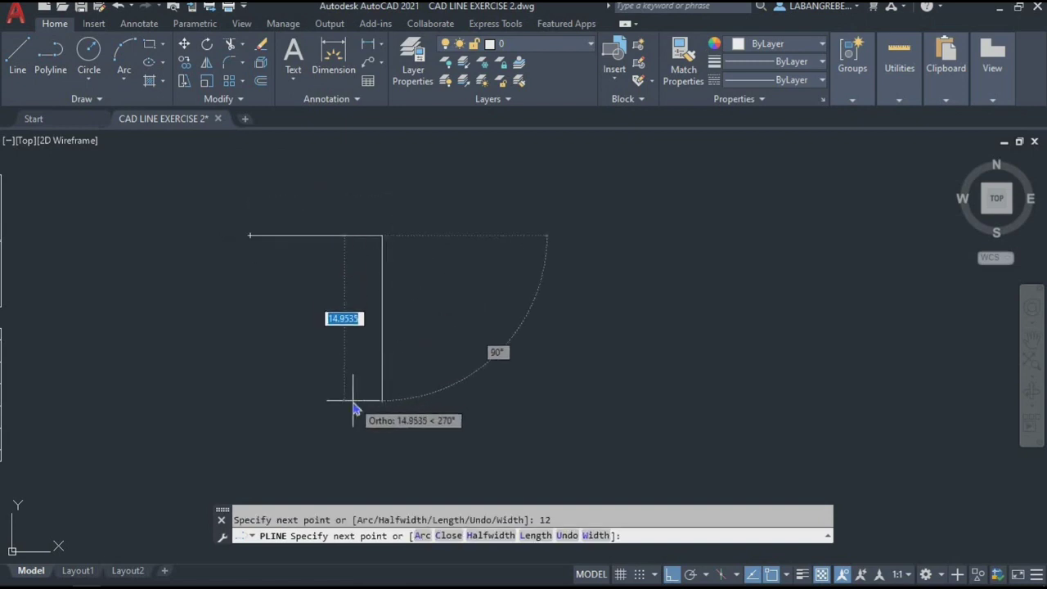
{"action": "type", "text": "12"}
{"action": "key", "text": "Return"}
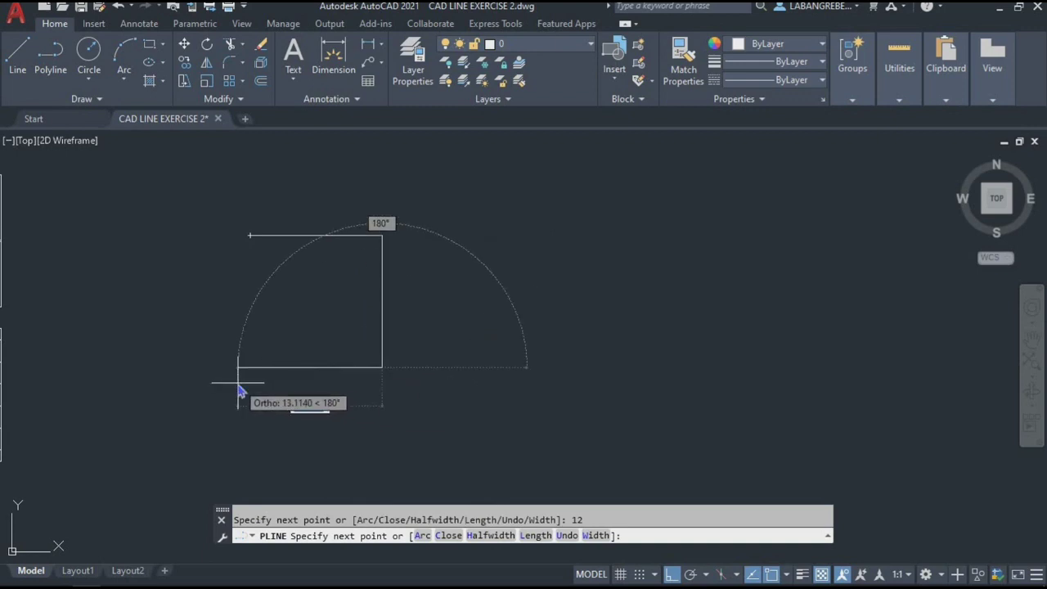
{"action": "type", "text": "12"}
{"action": "key", "text": "Return"}
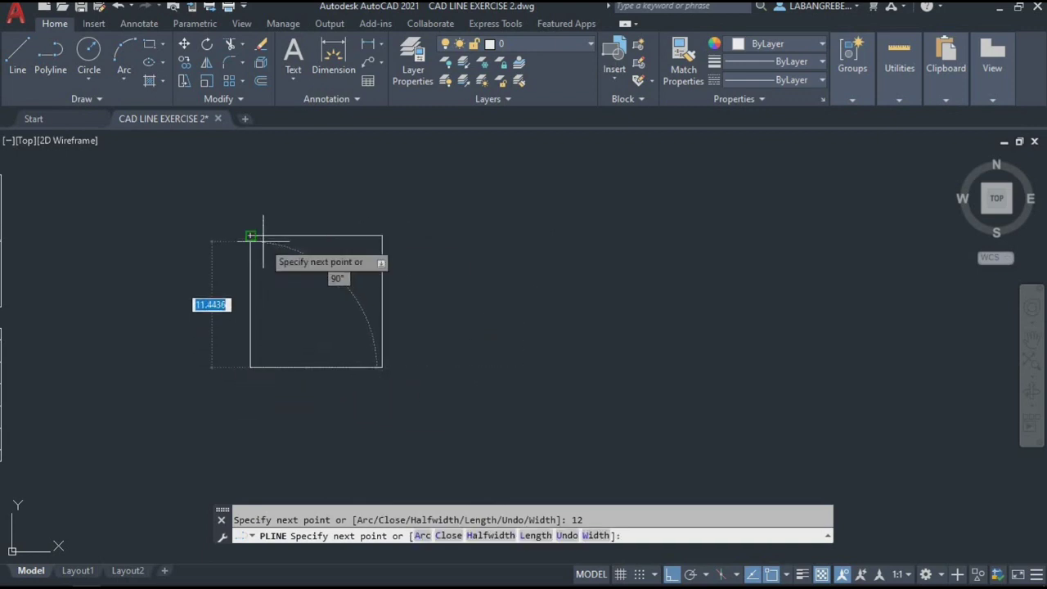
{"action": "key", "text": "Return"}
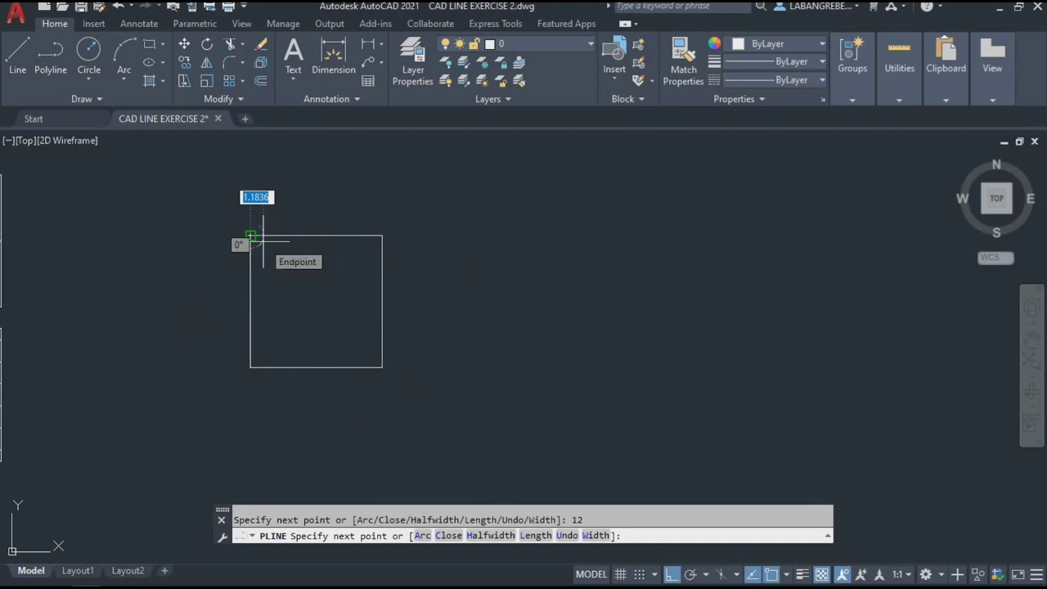
{"action": "type", "text": "c"}
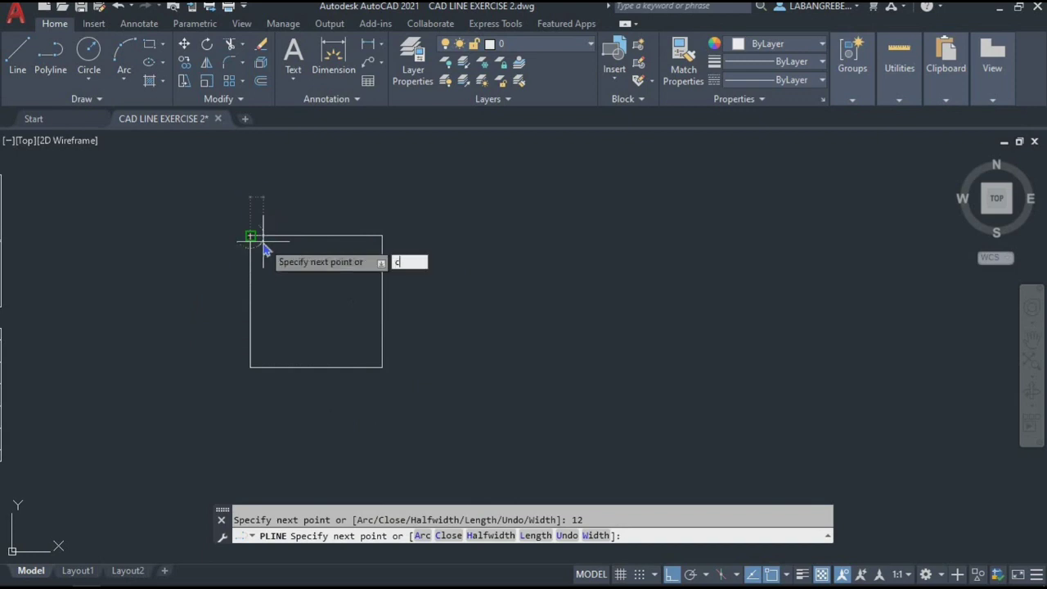
{"action": "key", "text": "Return"}
- Copy the square horizontally to the right at distances of 14 and 28 to form a row of three
{"action": "left_click", "coordinate": [288, 391]}
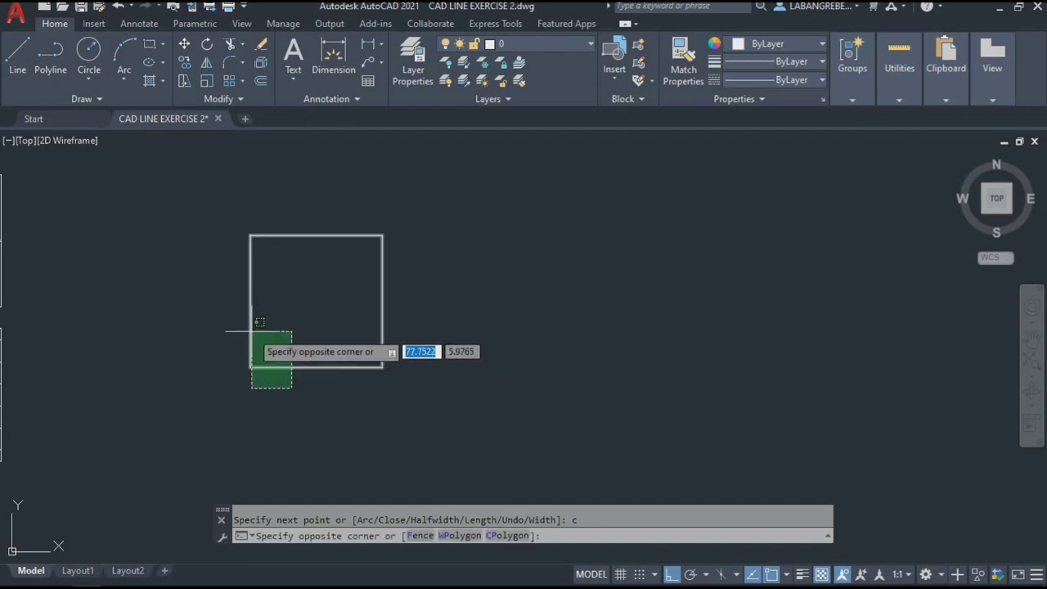
{"action": "left_click", "coordinate": [256, 327]}
{"action": "type", "text": "co"}
{"action": "key", "text": "Return"}
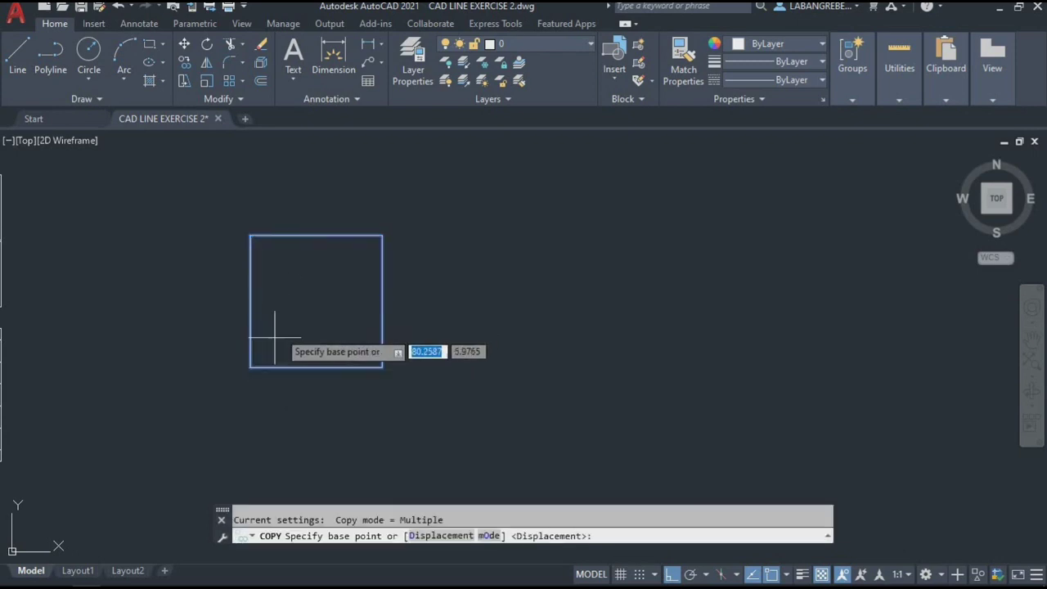
{"action": "left_click", "coordinate": [251, 367]}
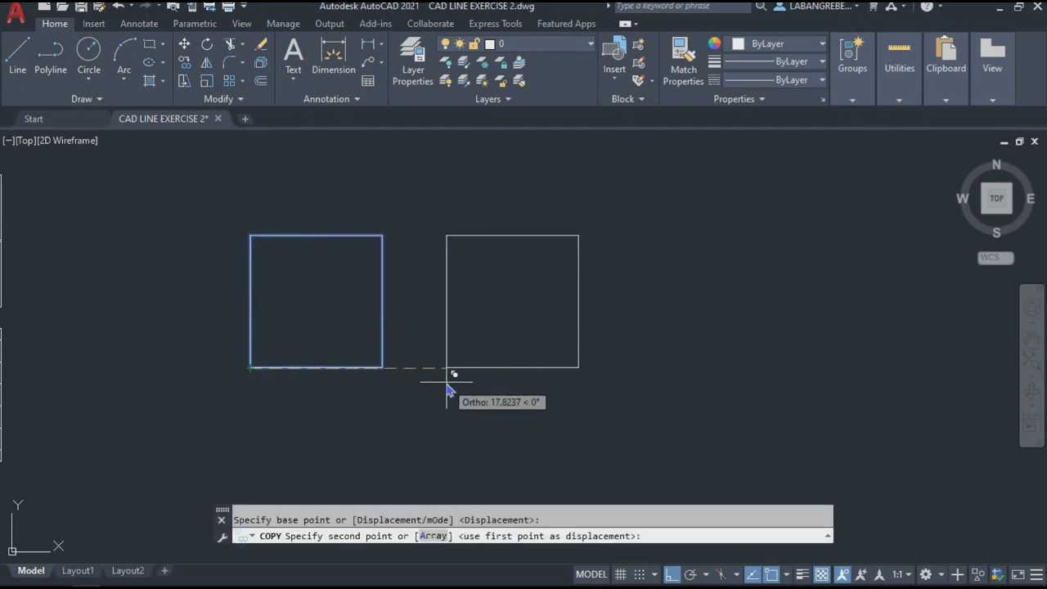
{"action": "type", "text": "14"}
{"action": "key", "text": "Return"}
{"action": "type", "text": "28"}
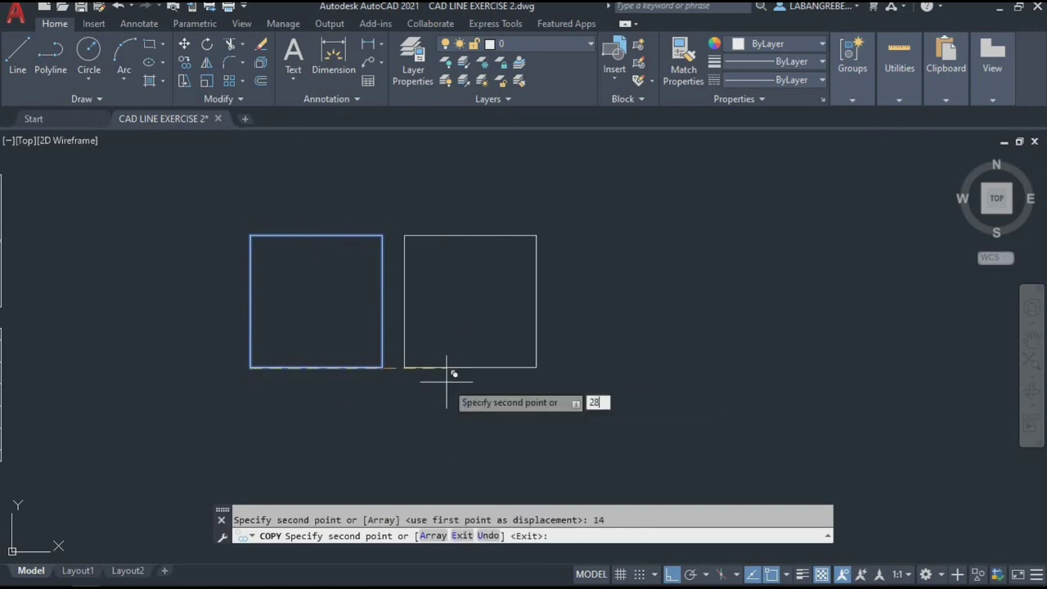
{"action": "key", "text": "Return"}
{"action": "key", "text": "Return"}
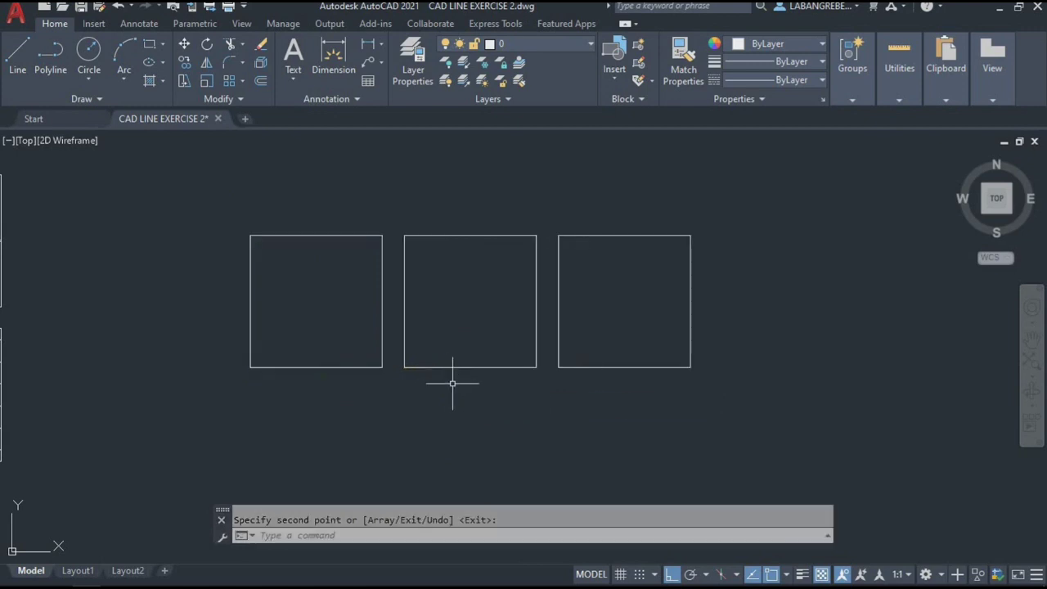
- Copy the row of three squares straight down by 14 to form a second row
{"action": "left_click", "coordinate": [656, 422]}
{"action": "left_click", "coordinate": [347, 335]}
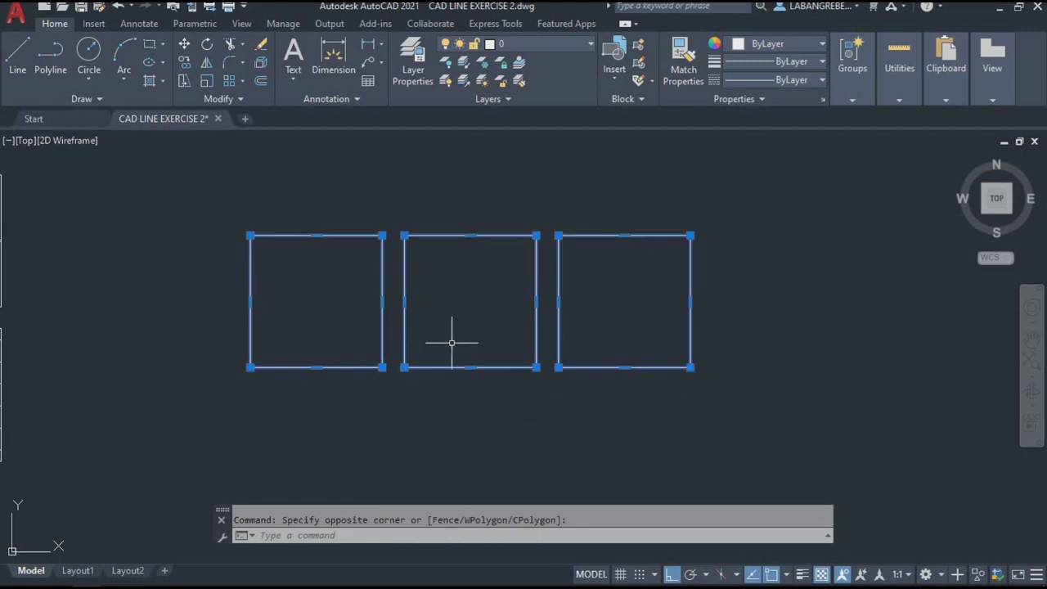
{"action": "type", "text": "co"}
{"action": "key", "text": "Return"}
{"action": "left_click", "coordinate": [250, 236]}
{"action": "type", "text": "14"}
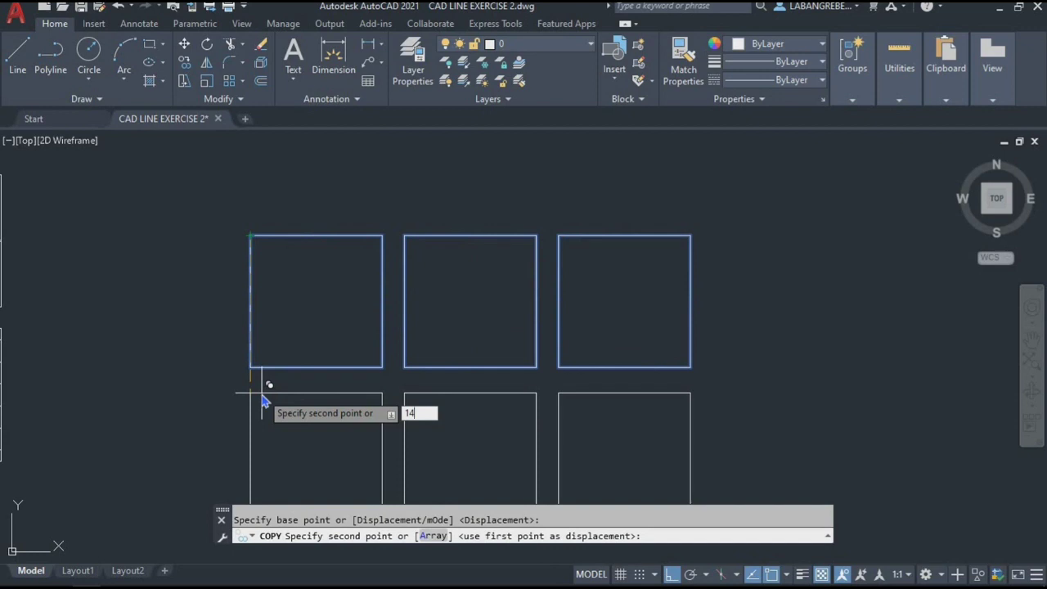
{"action": "key", "text": "Return"}
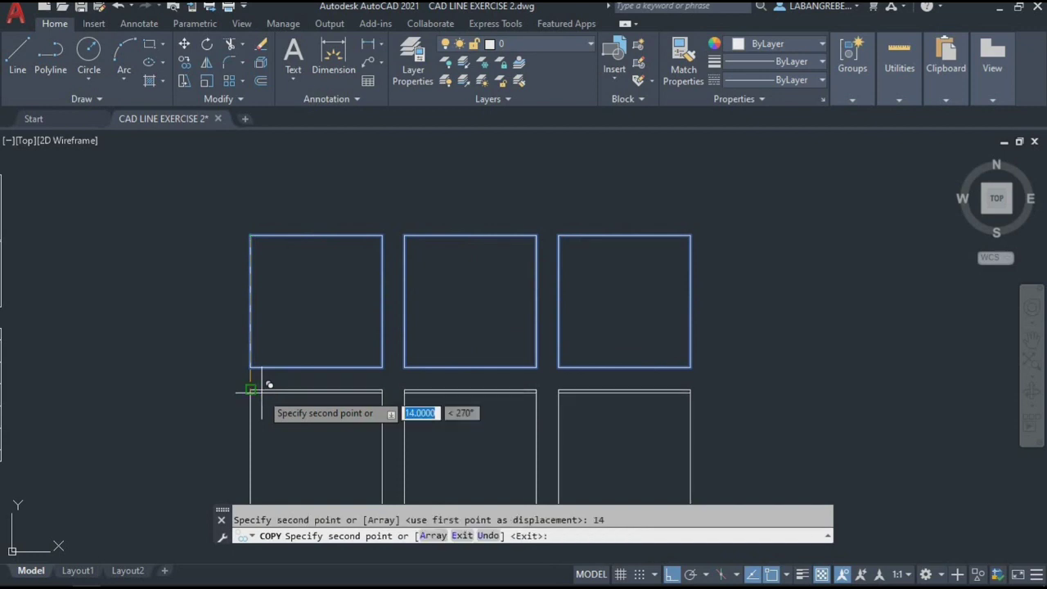
{"action": "key", "text": "Return"}
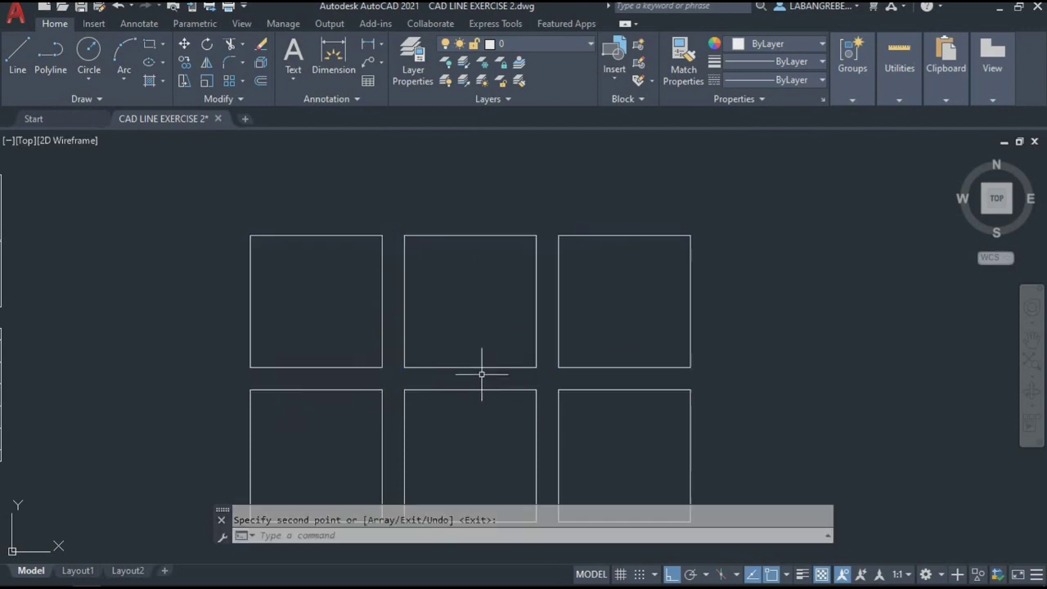
- Explode the upper-left square into separate lines
{"action": "mouse_move", "coordinate": [481, 375]}
{"action": "middle_mouse_down"}
{"action": "mouse_move", "coordinate": [524, 315]}
{"action": "mouse_move", "coordinate": [514, 314]}
{"action": "middle_mouse_up"}
{"action": "scroll", "coordinate": [525, 313], "scroll_direction": "up", "scroll_amount": 2}
{"action": "scroll", "coordinate": [524, 312], "scroll_direction": "down", "scroll_amount": 2}
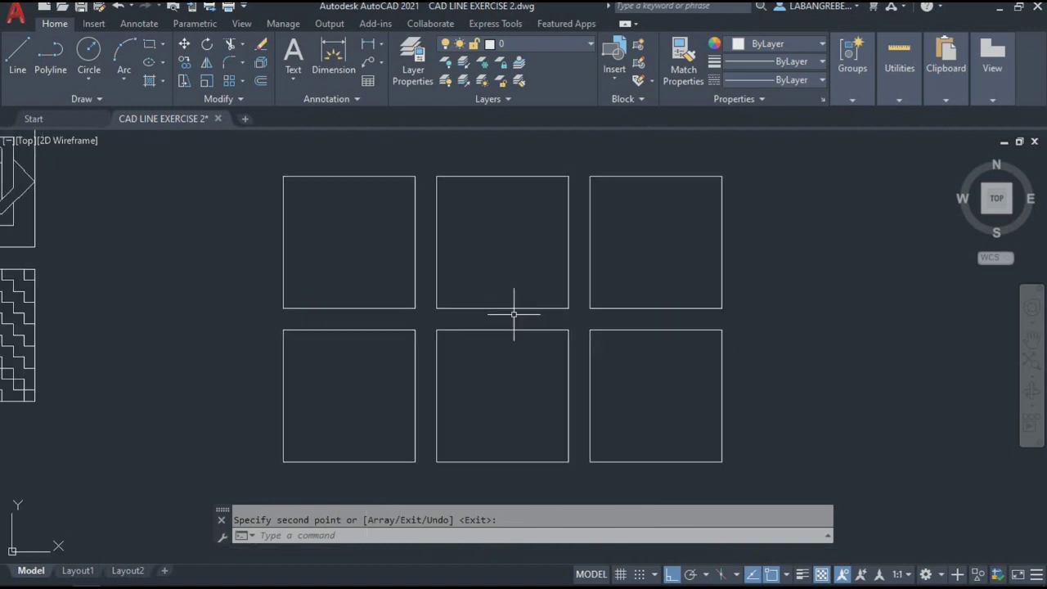
{"action": "key", "text": "Escape"}
{"action": "scroll", "coordinate": [479, 195], "scroll_direction": "up", "scroll_amount": 4}
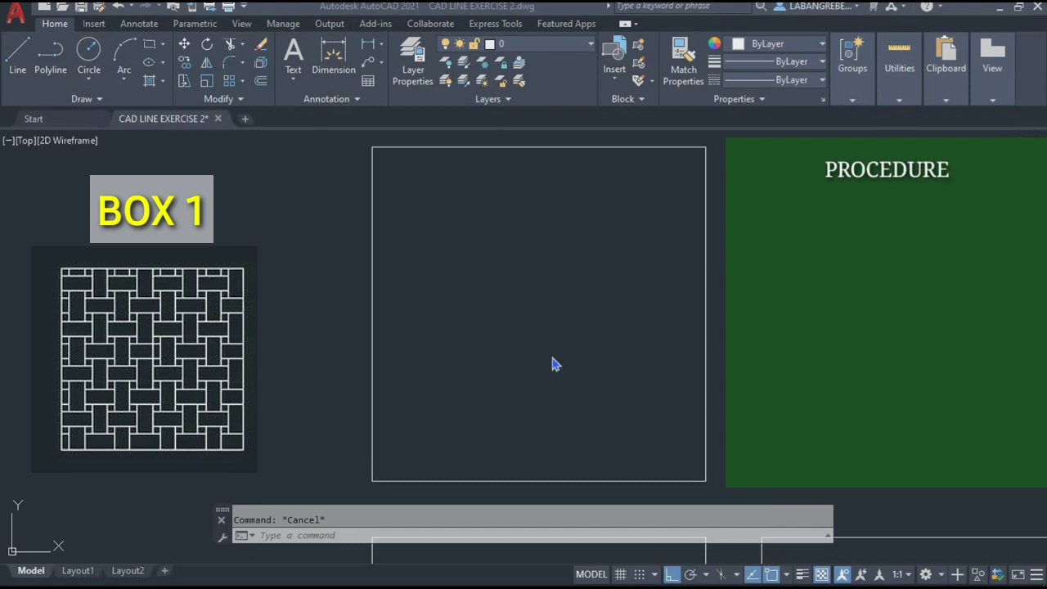
{"action": "left_click", "coordinate": [434, 278]}
{"action": "left_click", "coordinate": [342, 227]}
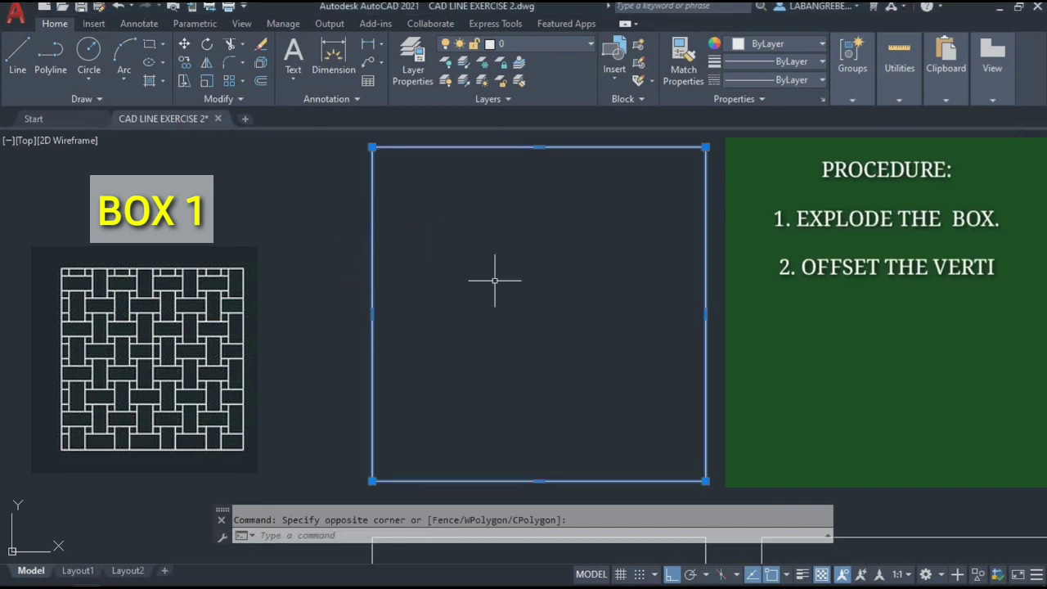
{"action": "type", "text": "x"}
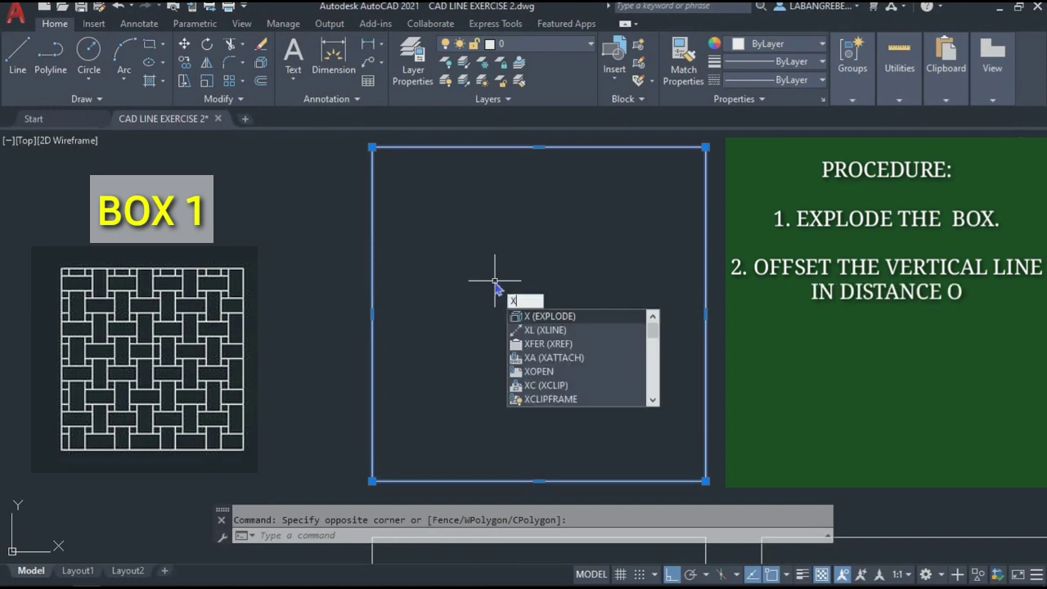
{"action": "key", "text": "Return"}
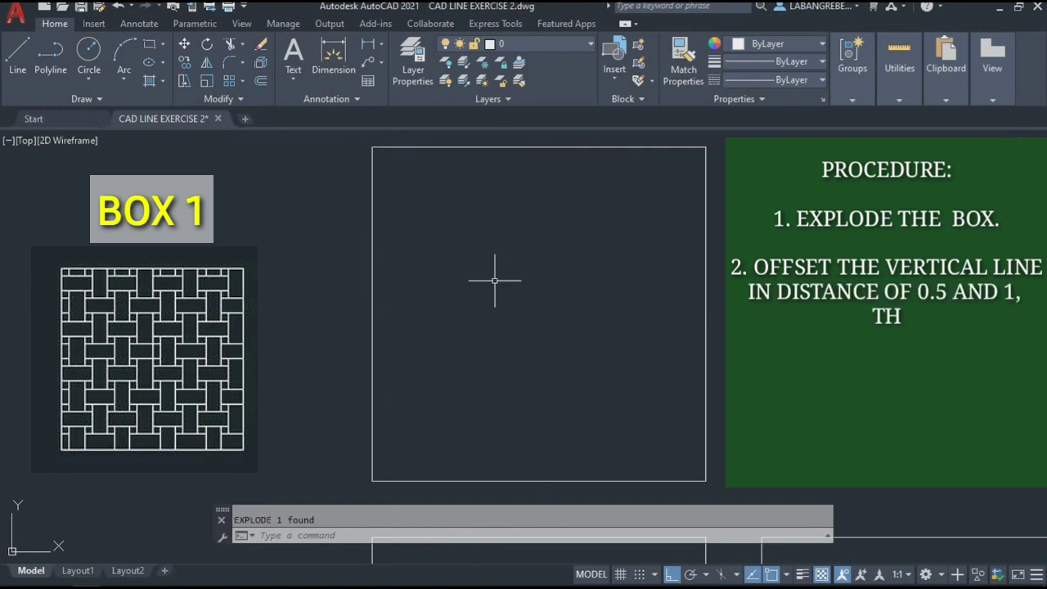
- Offset the exploded box's left edge 0.5 inward, and offset the resulting line a further 1 to the right
{"action": "left_click", "coordinate": [426, 245]}
{"action": "left_click", "coordinate": [343, 234]}
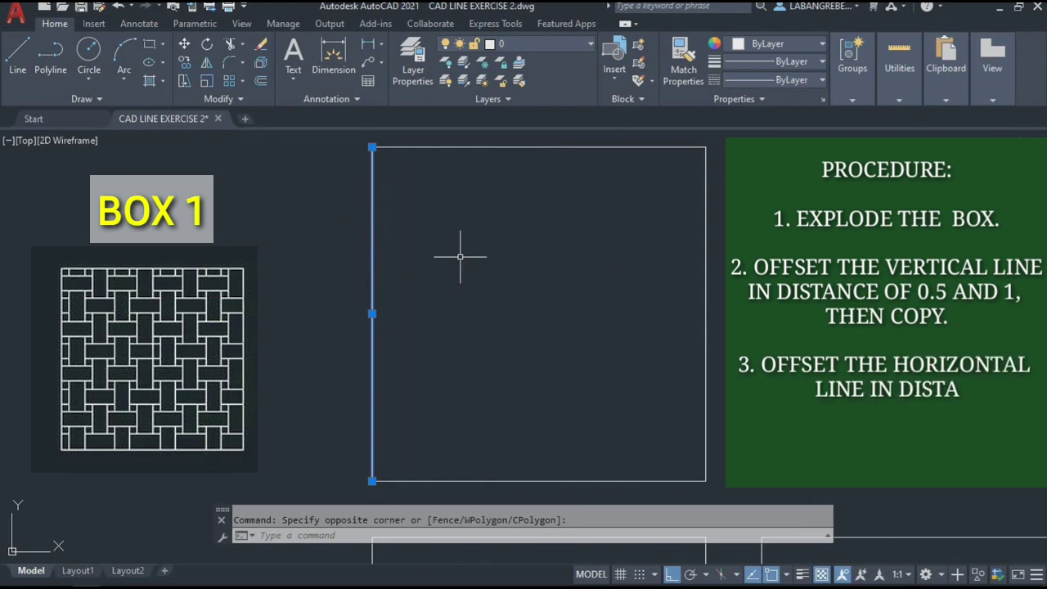
{"action": "type", "text": "o"}
{"action": "key", "text": "Return"}
{"action": "type", "text": ".5"}
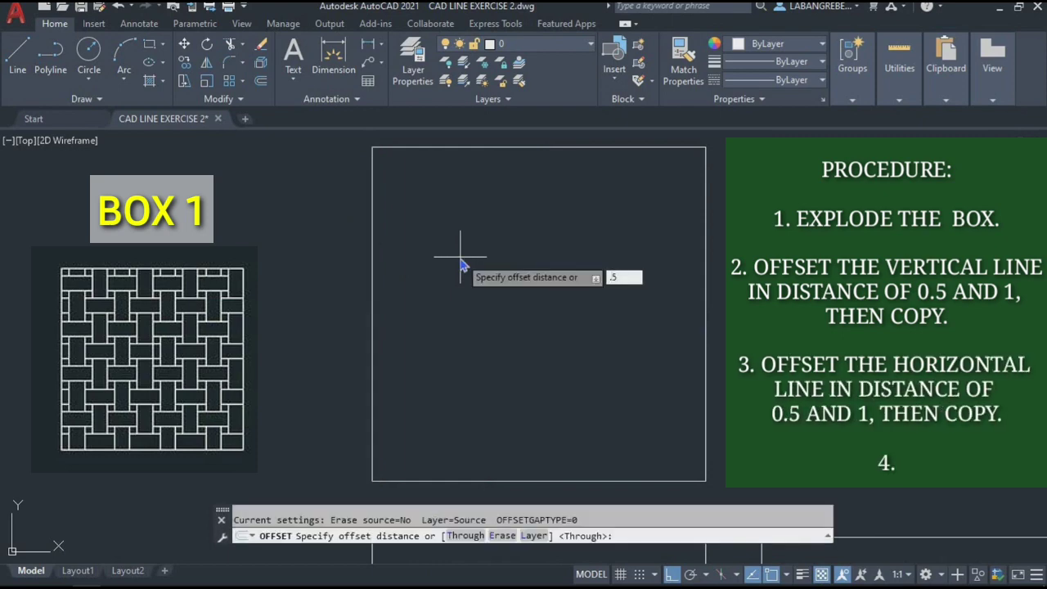
{"action": "key", "text": "Return"}
{"action": "left_click", "coordinate": [460, 257]}
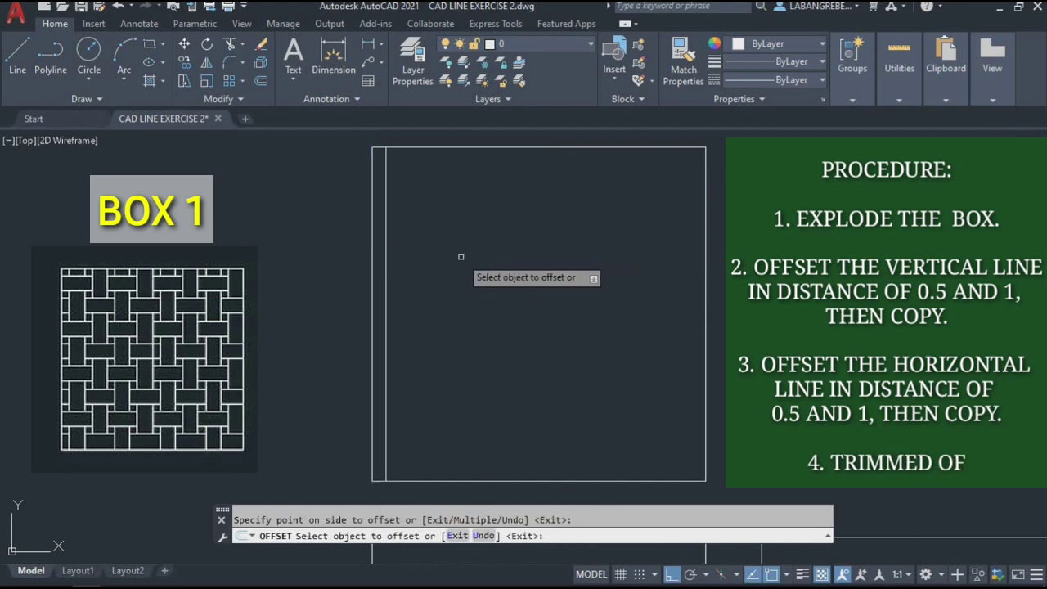
{"action": "left_click", "coordinate": [386, 234]}
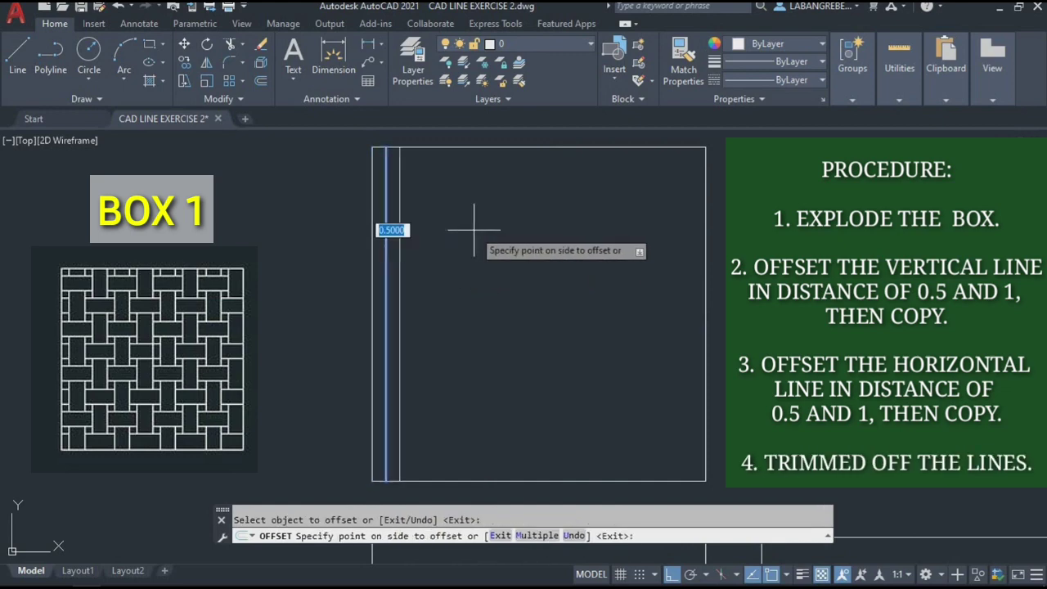
{"action": "type", "text": "1"}
{"action": "key", "text": "Return"}
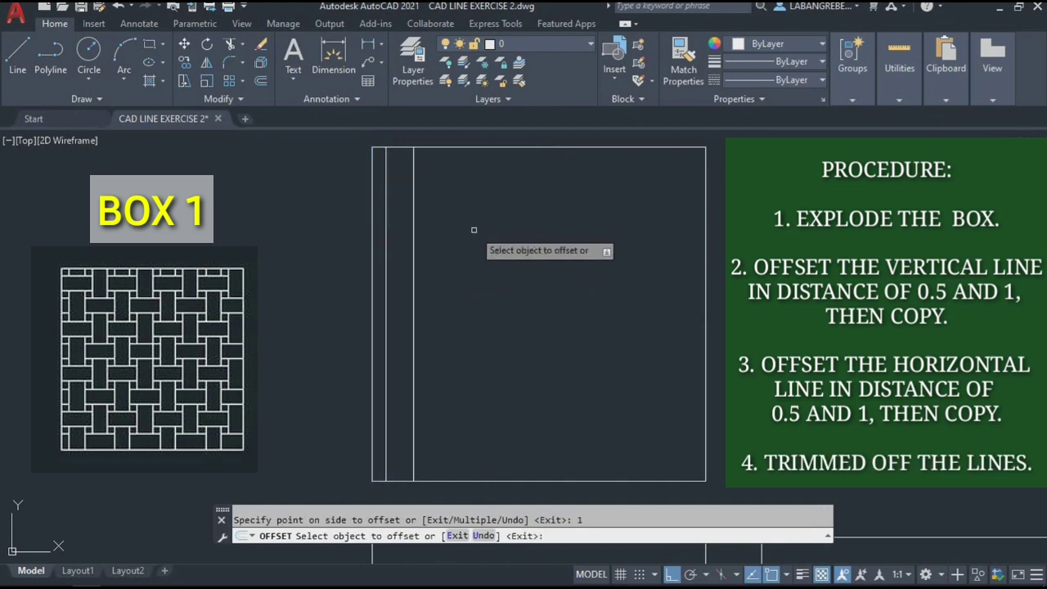
{"action": "key", "text": "Escape"}
- Copy the two offset vertical lines repeatedly to the right at 1.5 spacing until they fill the box's width
{"action": "left_click", "coordinate": [452, 245]}
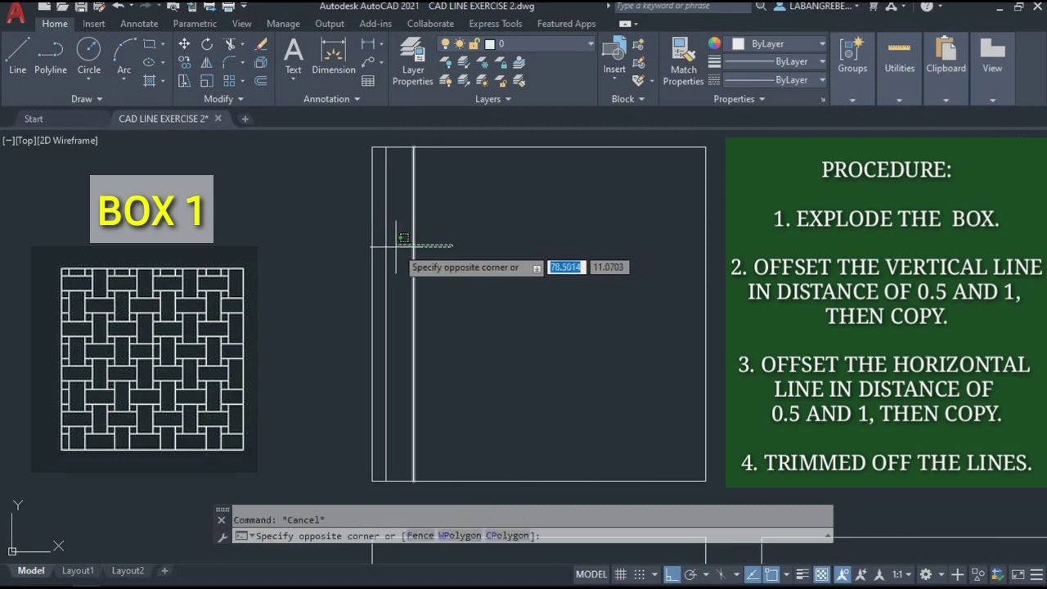
{"action": "left_click", "coordinate": [363, 236]}
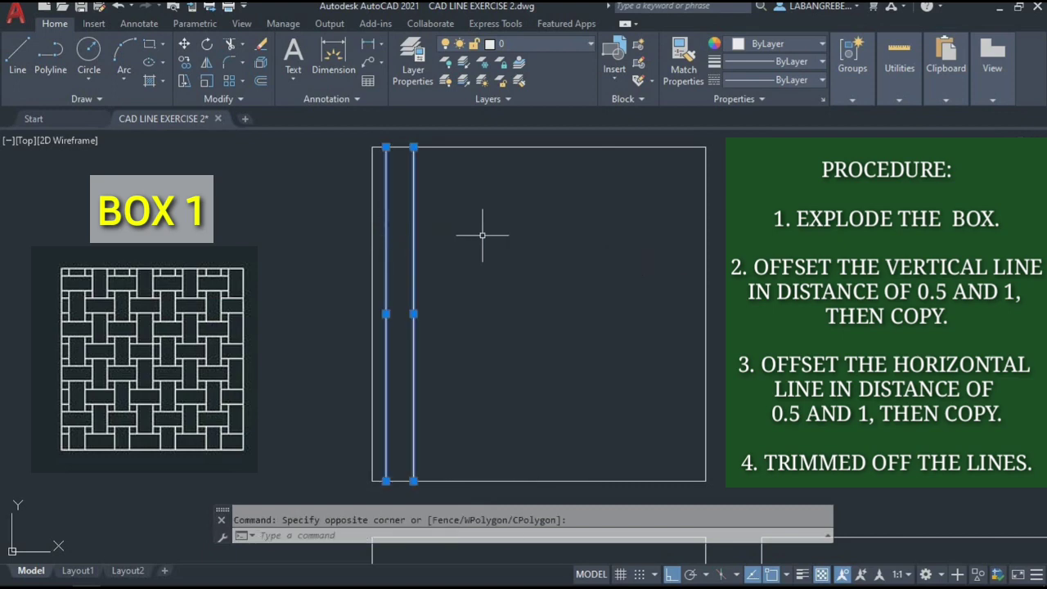
{"action": "type", "text": "co"}
{"action": "key", "text": "Return"}
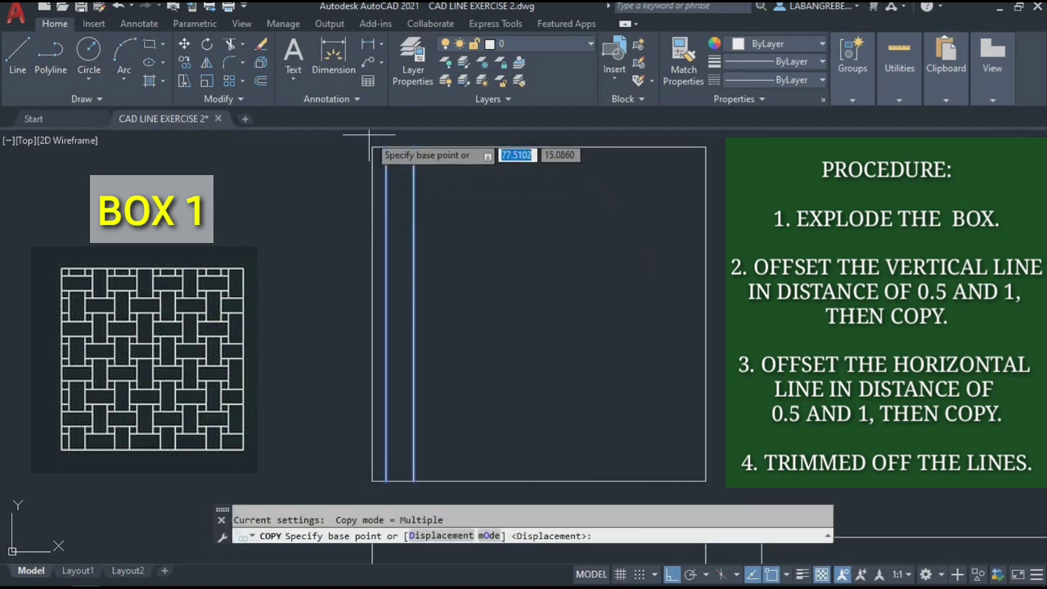
{"action": "left_click", "coordinate": [387, 147]}
{"action": "left_click", "coordinate": [428, 148]}
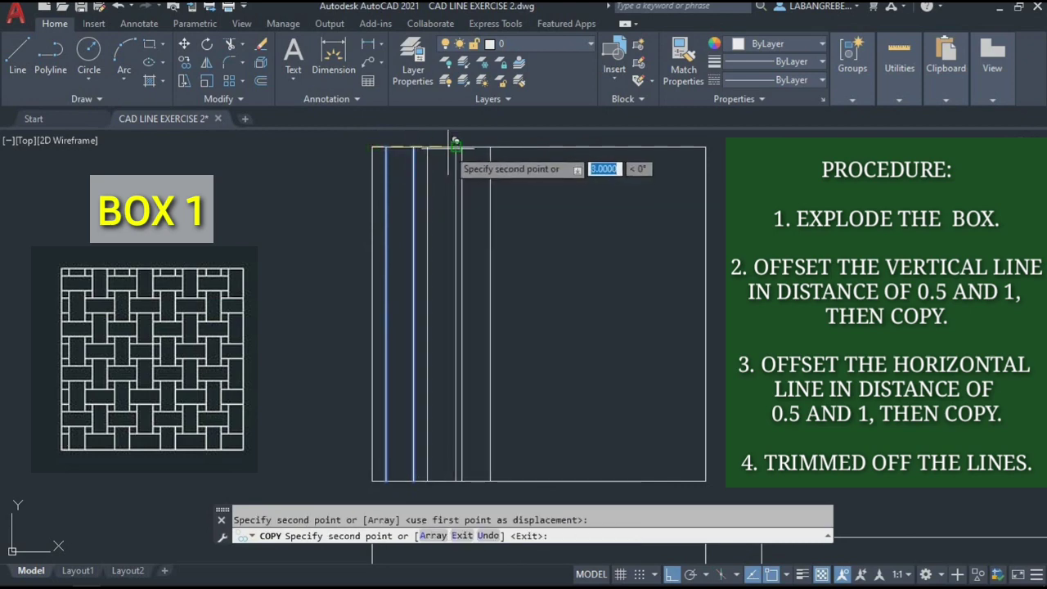
{"action": "left_click", "coordinate": [456, 147]}
{"action": "left_click", "coordinate": [497, 147]}
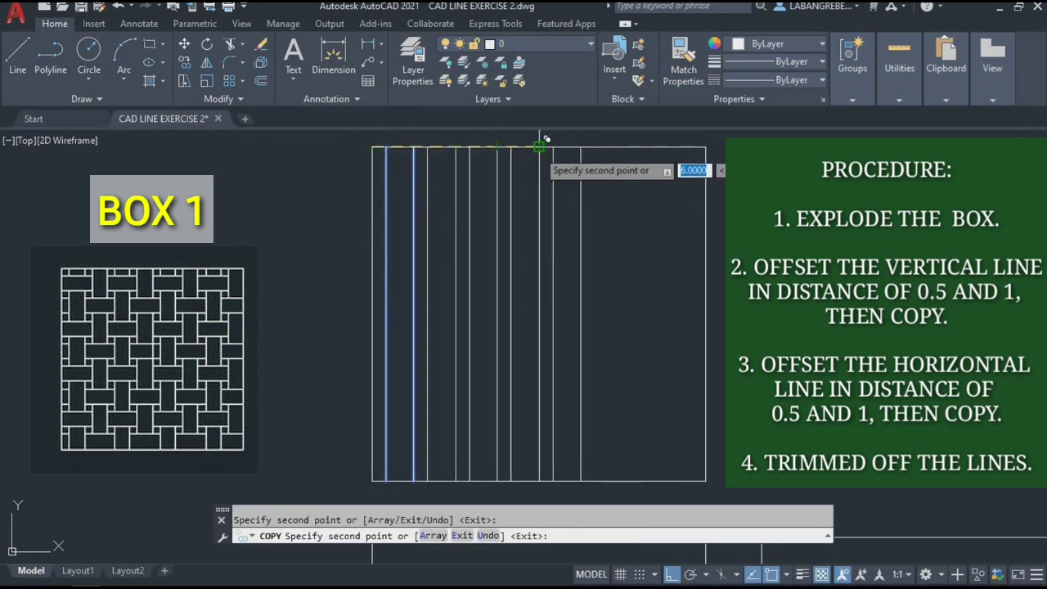
{"action": "left_click", "coordinate": [553, 148]}
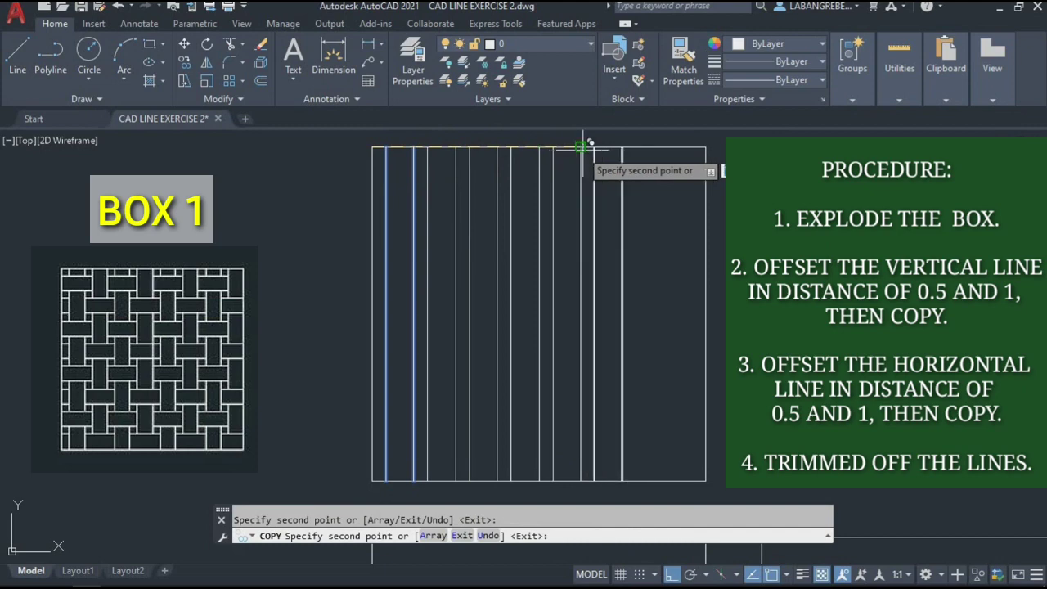
{"action": "left_click", "coordinate": [595, 147]}
{"action": "left_click", "coordinate": [623, 148]}
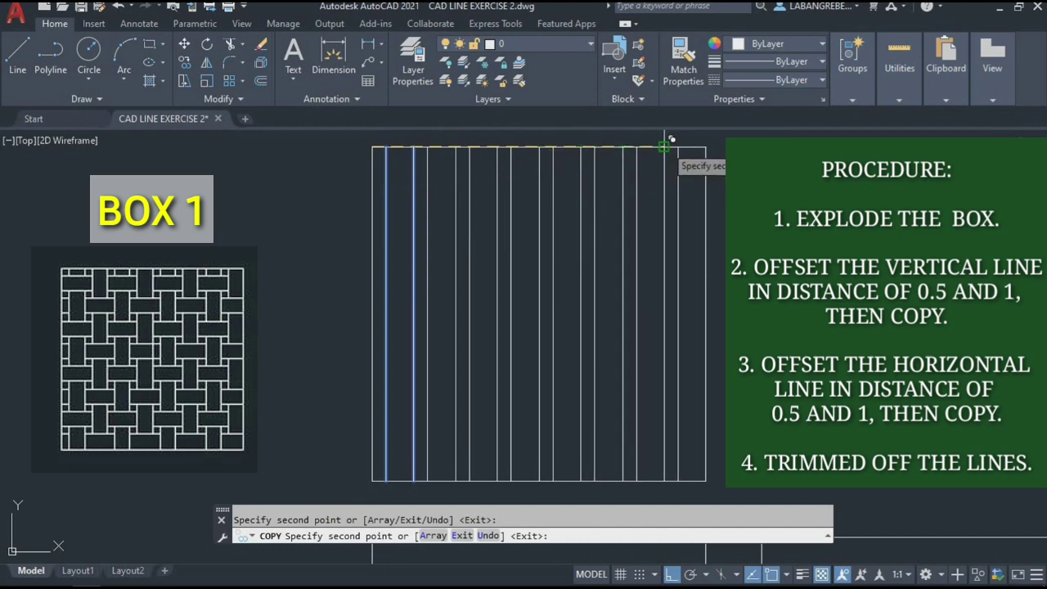
{"action": "left_click", "coordinate": [664, 147]}
{"action": "key", "text": "Escape"}
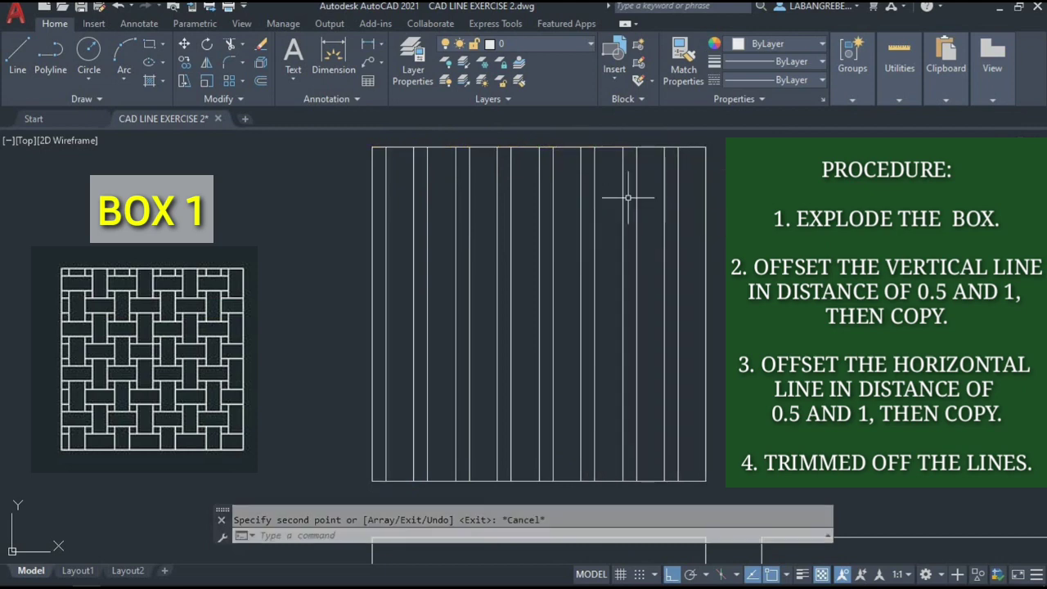
- Offset the box's top edge 0.5 inward, and offset the resulting line a further 1 downward
{"action": "left_click", "coordinate": [559, 147]}
{"action": "type", "text": "O"}
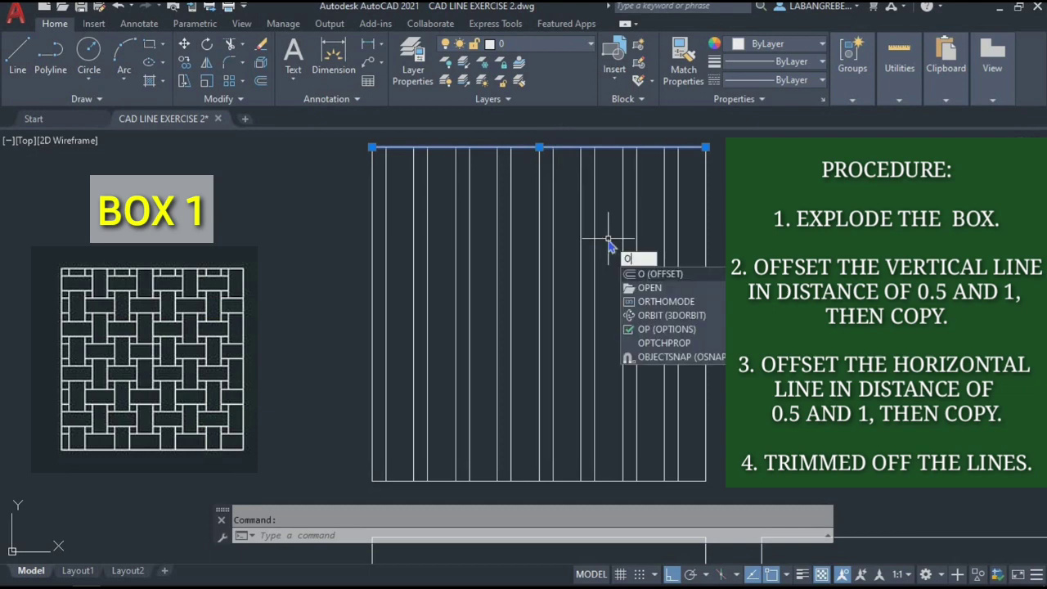
{"action": "key", "text": "Return"}
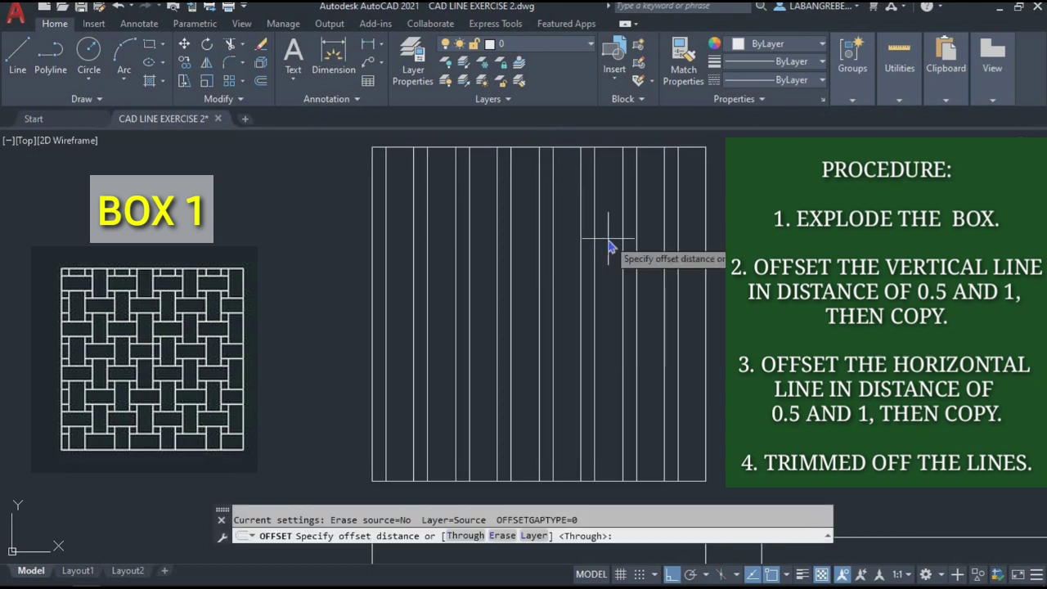
{"action": "type", "text": ".5"}
{"action": "key", "text": "Return"}
{"action": "left_click", "coordinate": [603, 148]}
{"action": "left_click", "coordinate": [610, 217]}
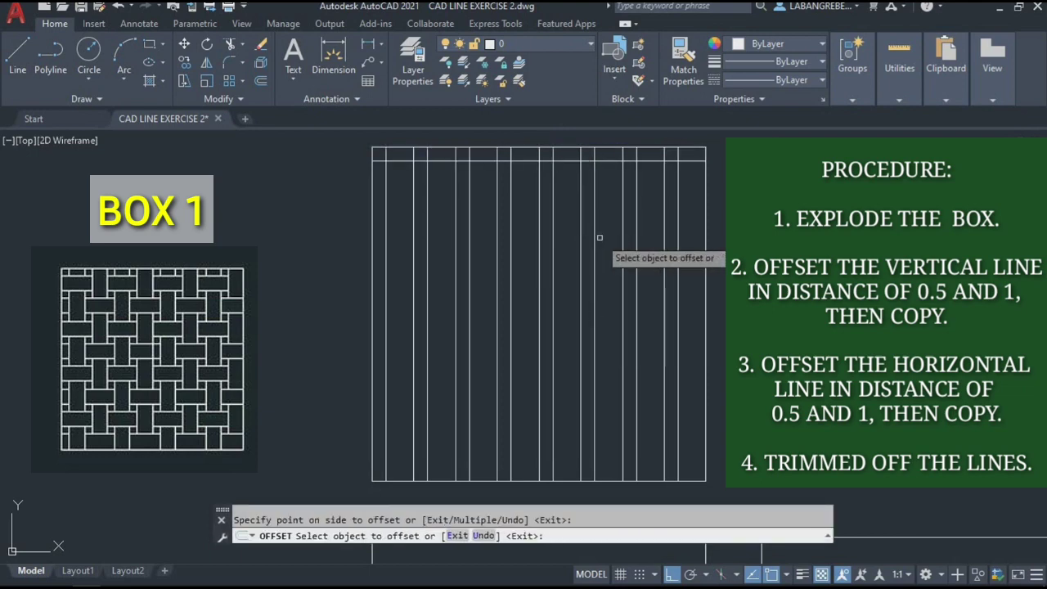
{"action": "left_click", "coordinate": [556, 162]}
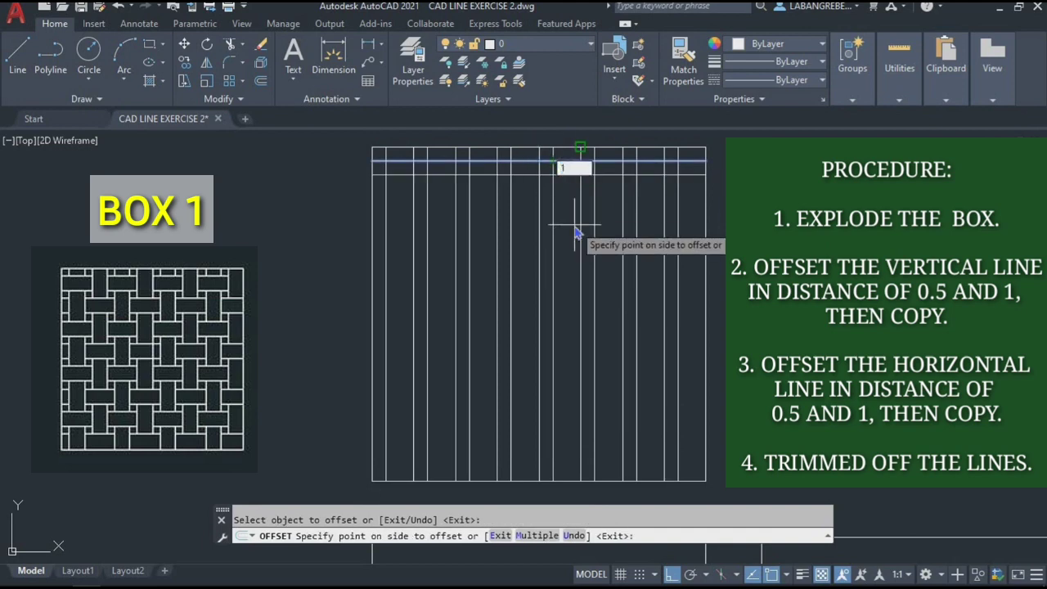
{"action": "left_click", "coordinate": [576, 233]}
{"action": "key", "text": "Escape"}
- Copy the two offset horizontal lines repeatedly downward at 1.5 spacing until they fill the box's height
{"action": "left_click", "coordinate": [569, 193]}
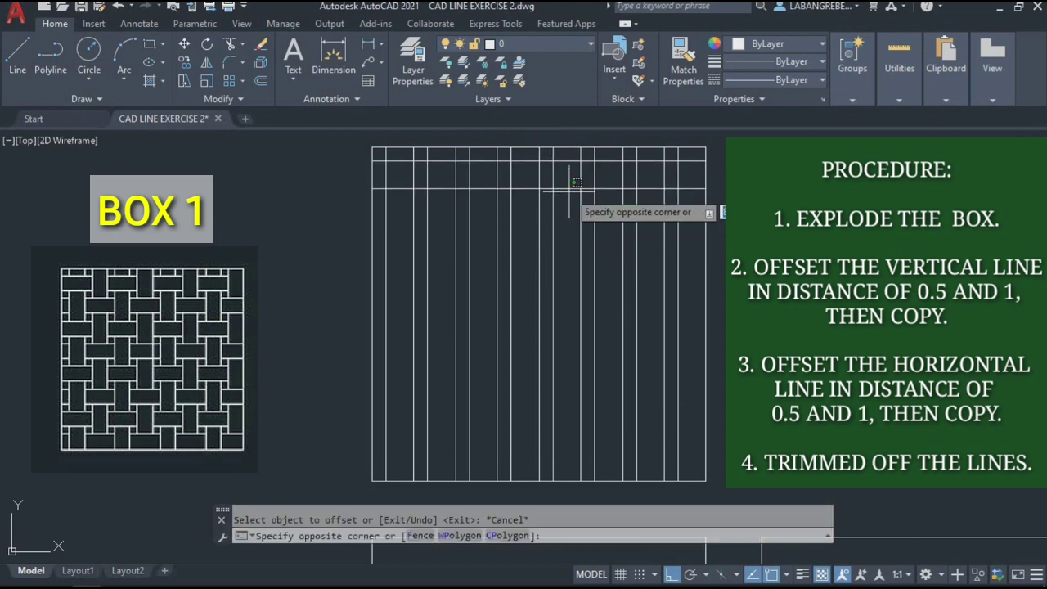
{"action": "left_click", "coordinate": [567, 161]}
{"action": "type", "text": "co"}
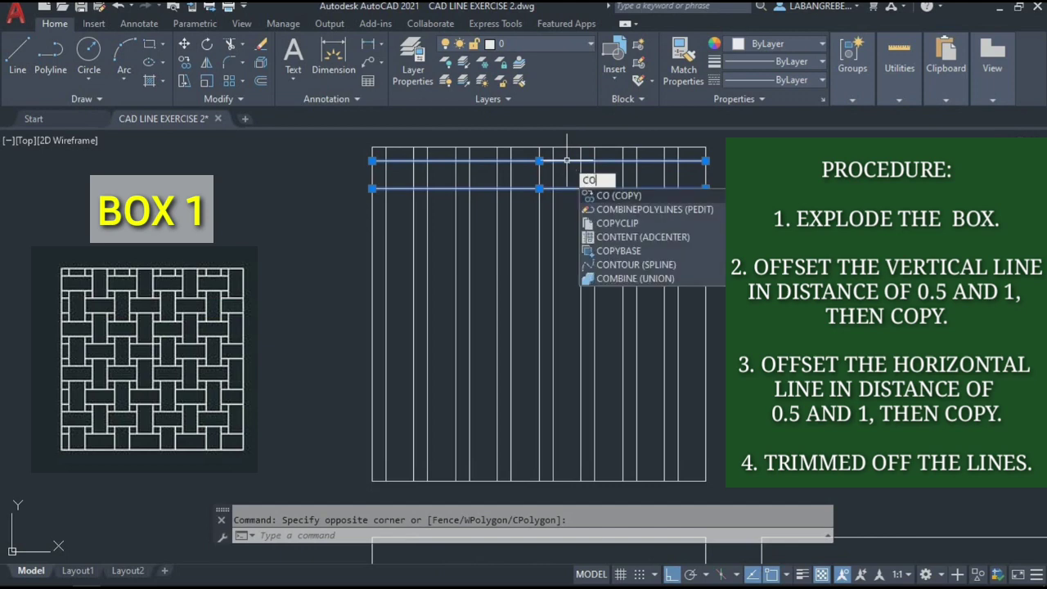
{"action": "key", "text": "Return"}
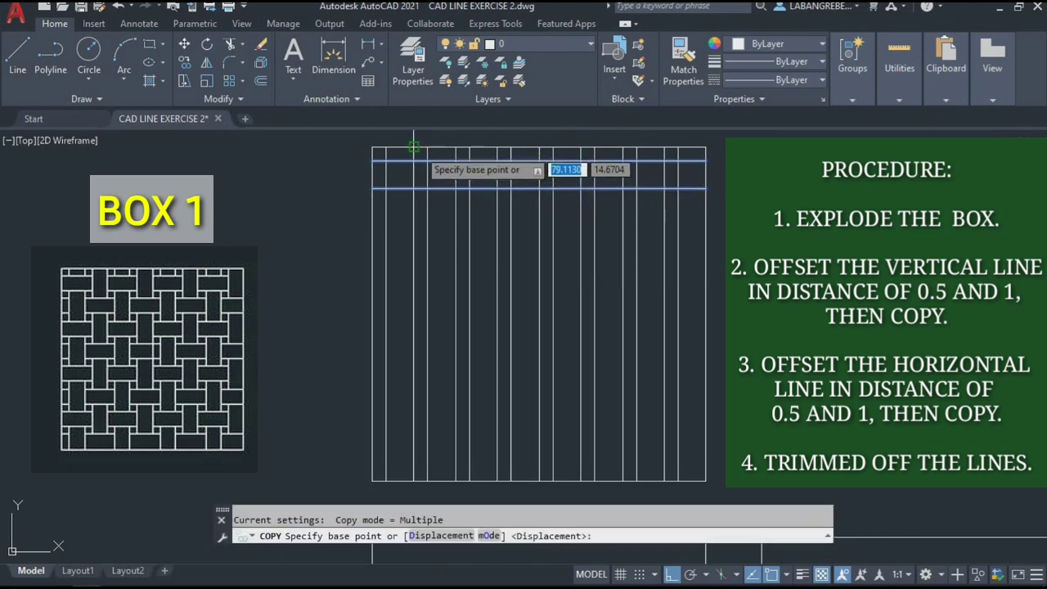
{"action": "left_click", "coordinate": [372, 147]}
{"action": "left_click", "coordinate": [374, 189]}
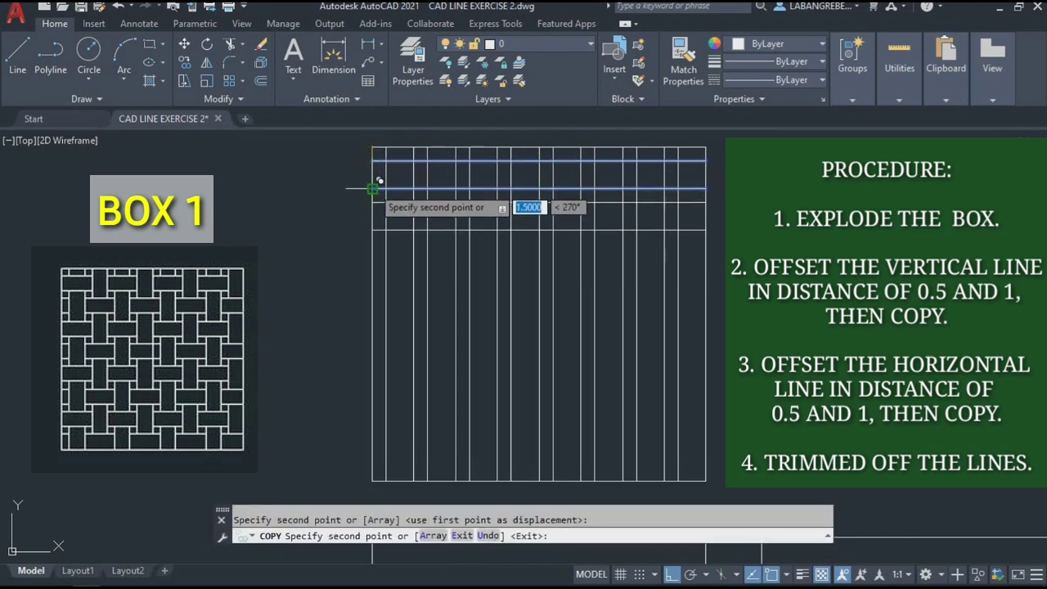
{"action": "left_click", "coordinate": [379, 227]}
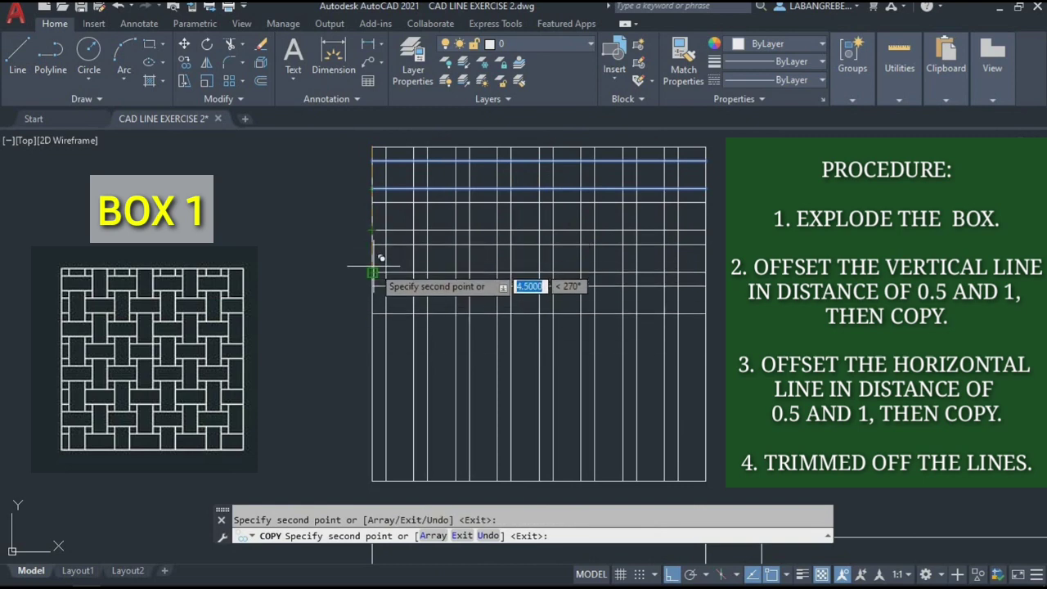
{"action": "left_click", "coordinate": [373, 271]}
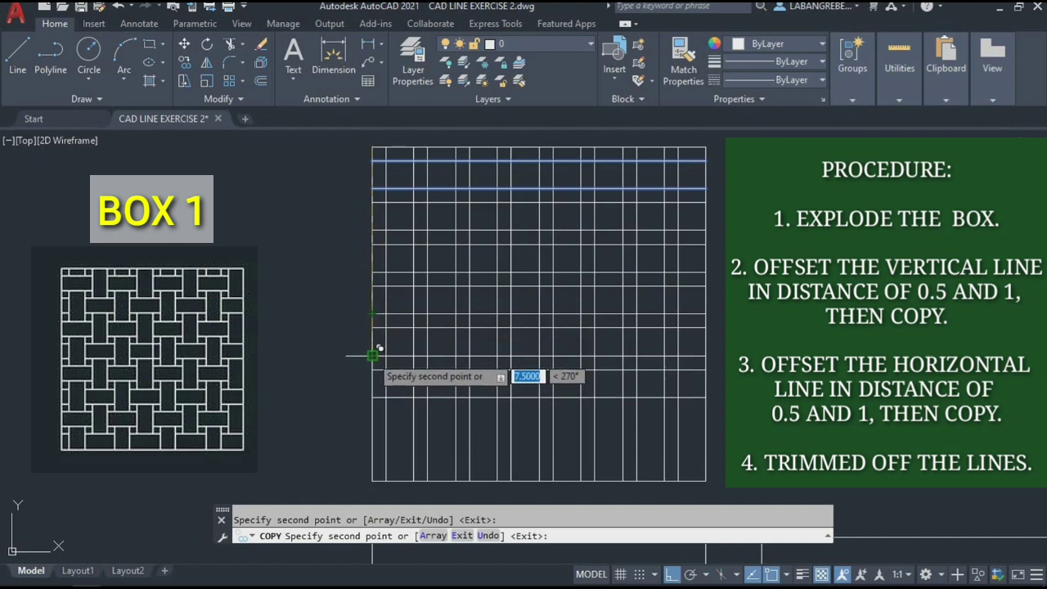
{"action": "left_click", "coordinate": [381, 432]}
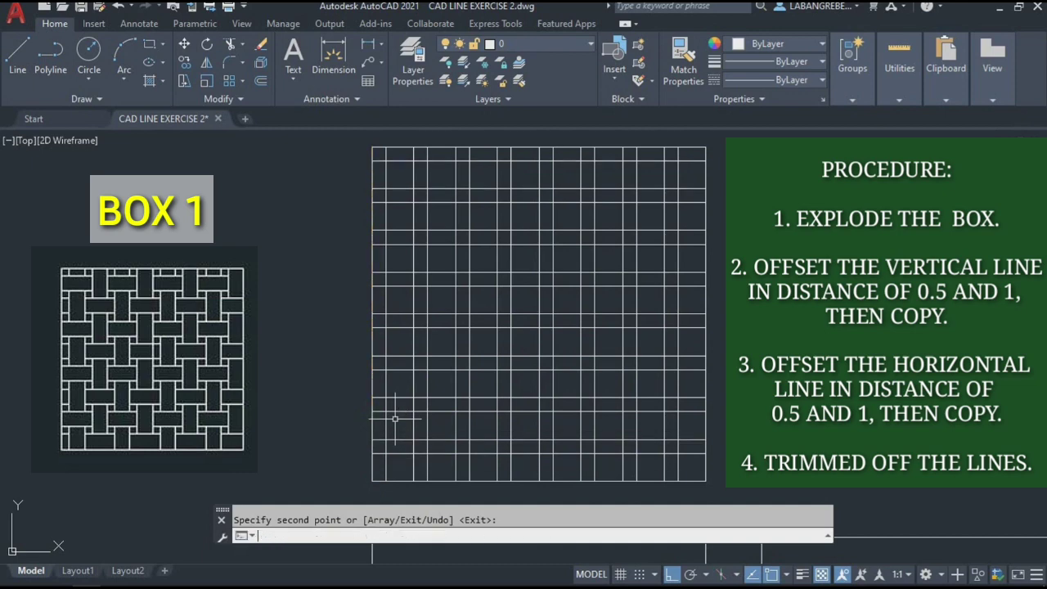
{"action": "key", "text": "Return"}
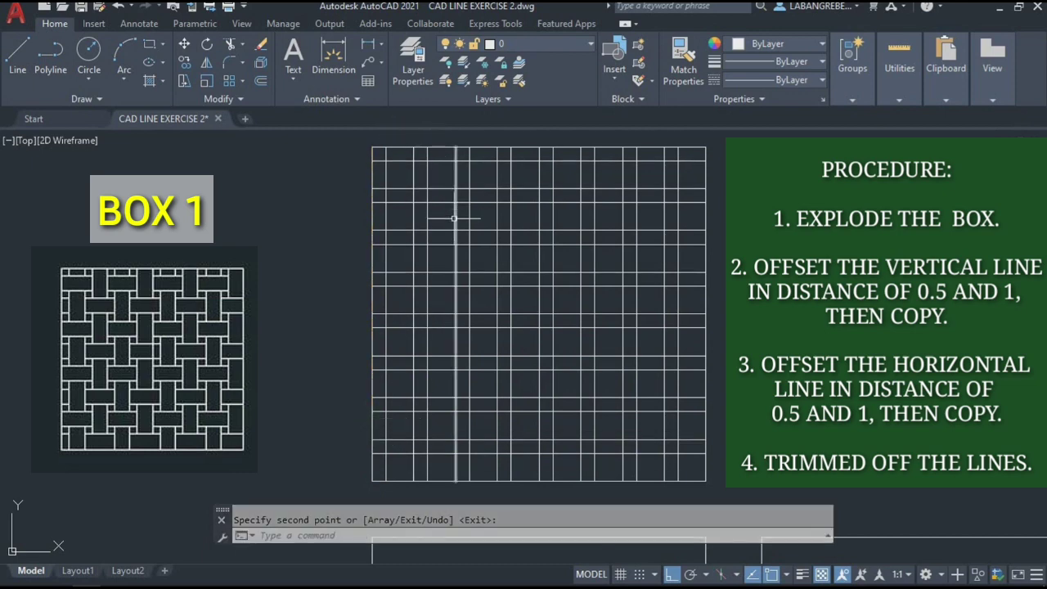
{"action": "mouse_move", "coordinate": [454, 218]}
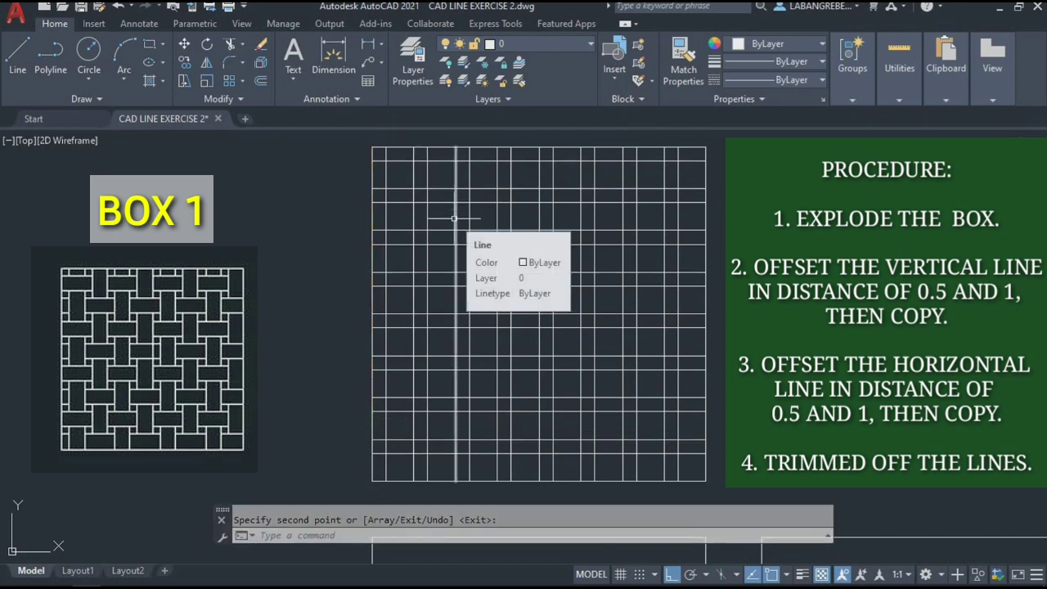
{"action": "key", "text": "Escape"}
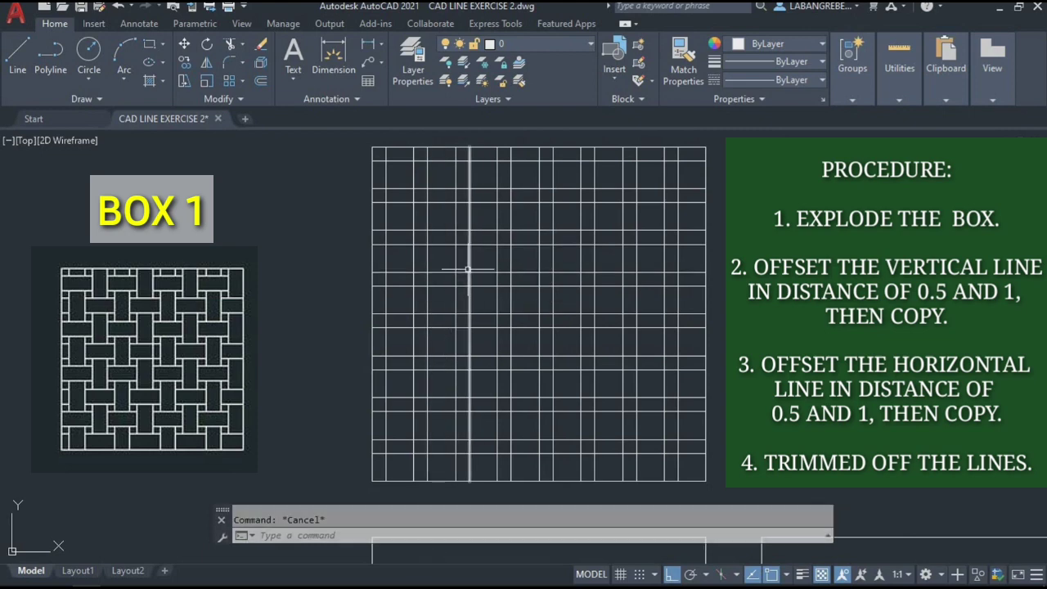
- Trim the two vertical segments crossing the first wide horizontal band, and the two horizontal segments crossing the first wide vertical strip just below it
{"action": "type", "text": "TR"}
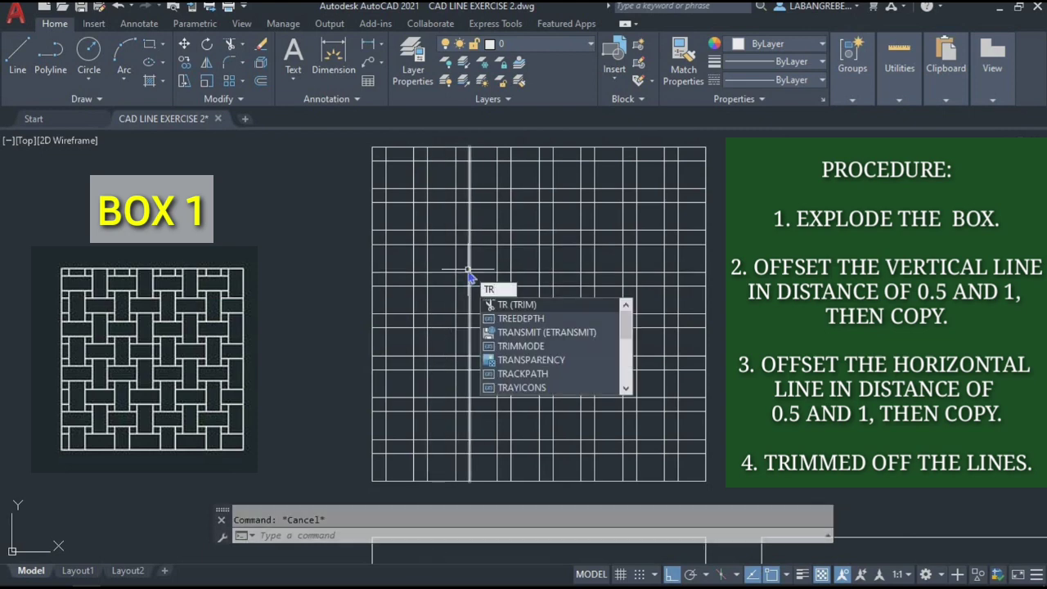
{"action": "key", "text": "Return"}
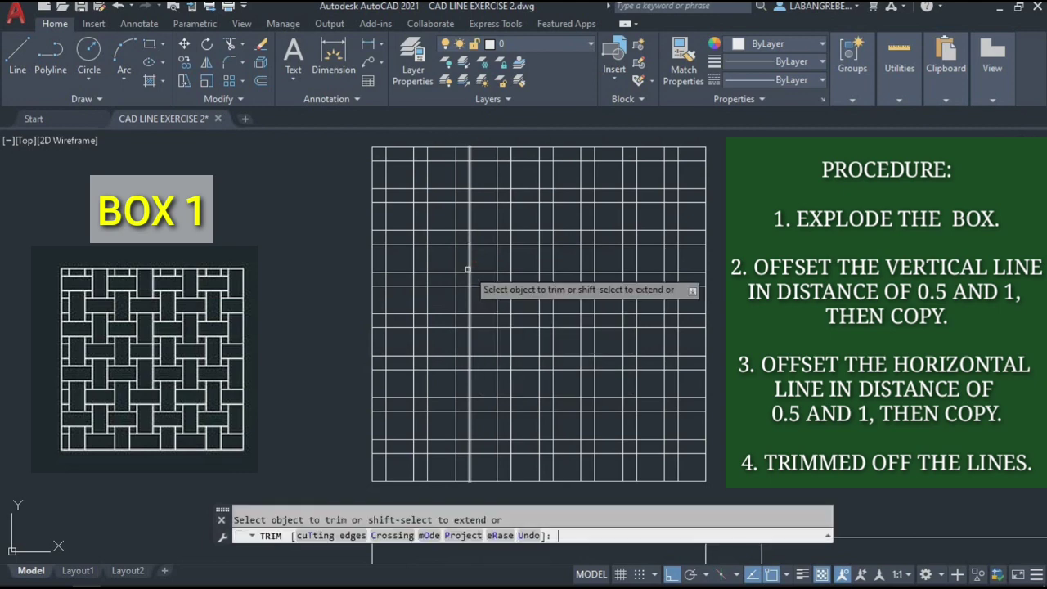
{"action": "left_click", "coordinate": [381, 173]}
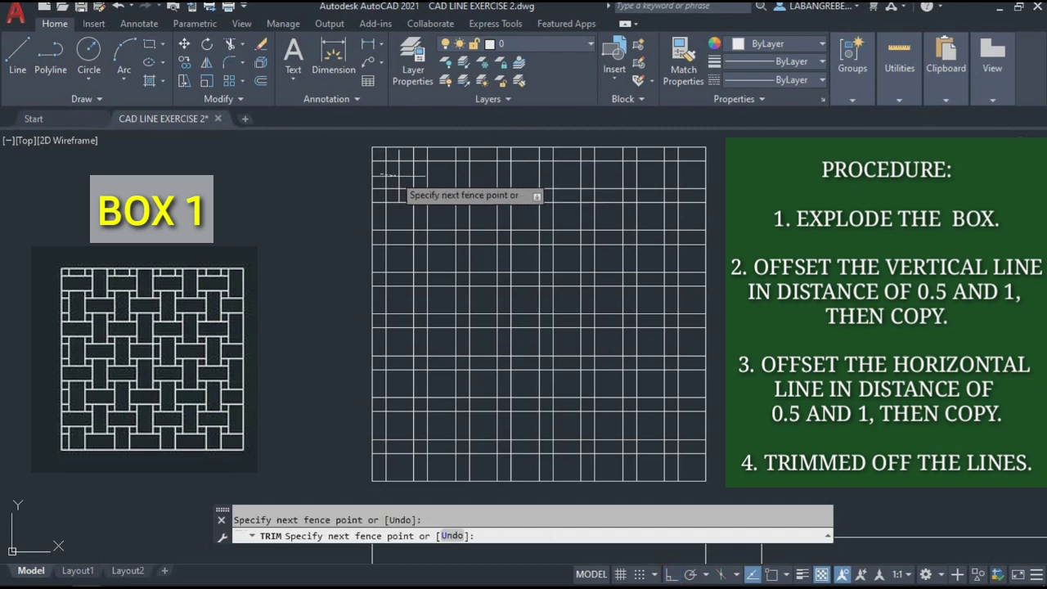
{"action": "key", "text": "Return"}
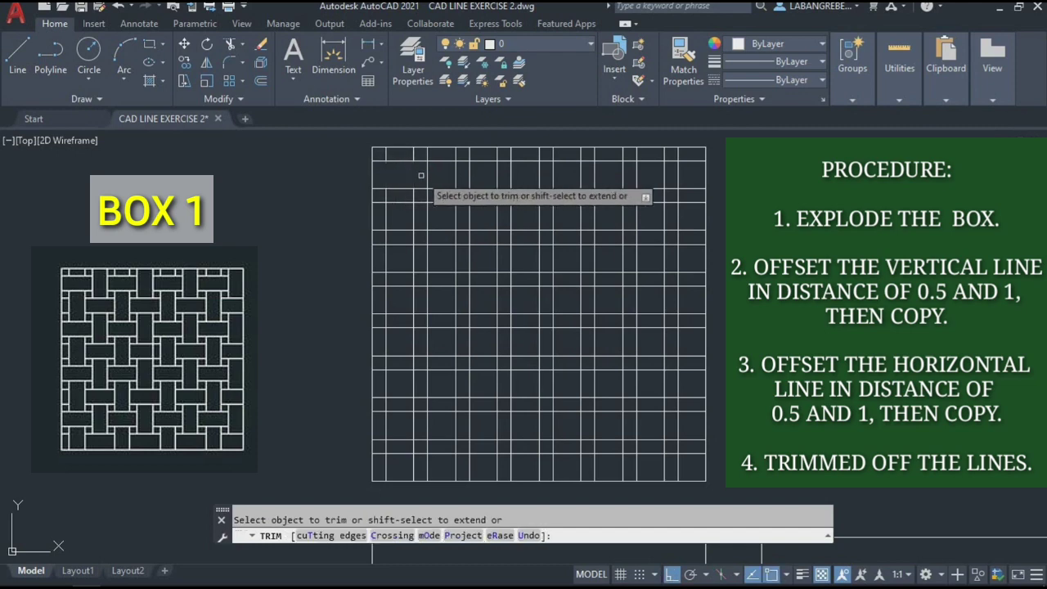
{"action": "left_click", "coordinate": [399, 197]}
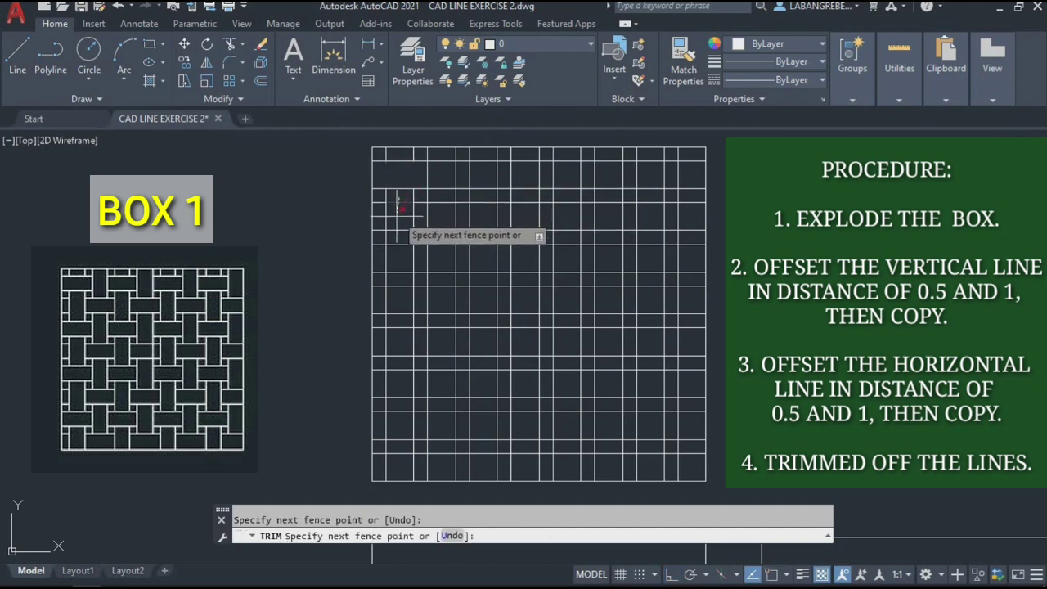
{"action": "left_click", "coordinate": [397, 233]}
{"action": "key", "text": "Return"}
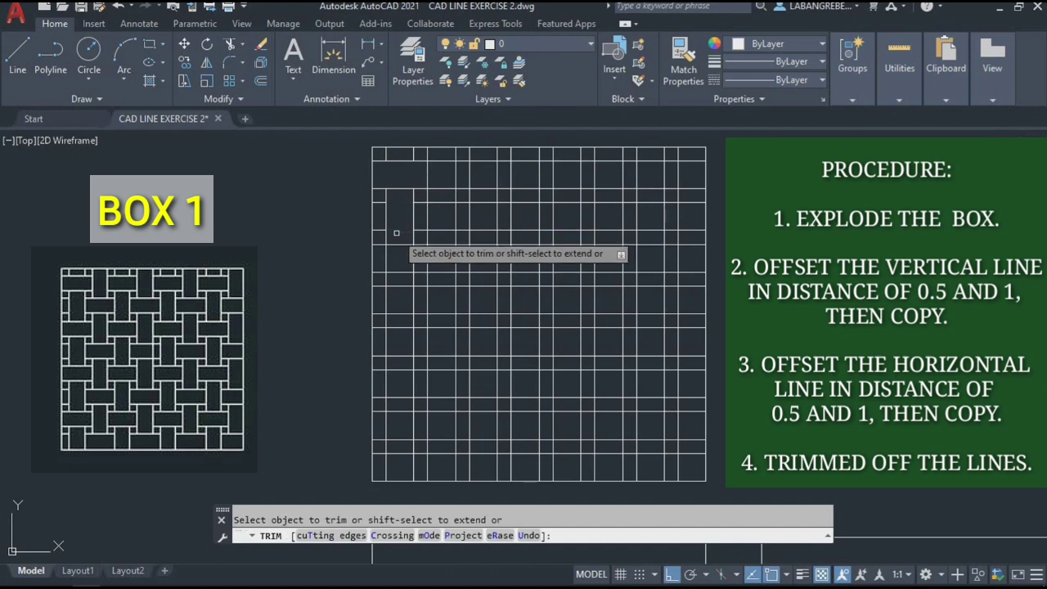
- Trim the vertical segments crossing the second horizontal band in the first wide strip, and the two horizontal segments just below it
{"action": "left_click", "coordinate": [383, 254]}
{"action": "left_click", "coordinate": [417, 256]}
{"action": "key", "text": "Return"}
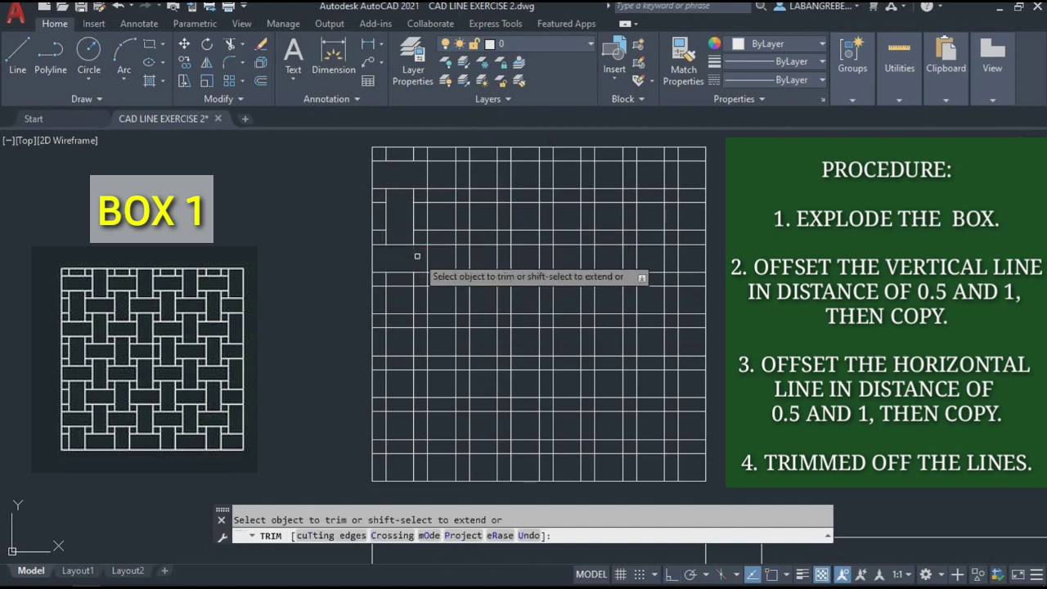
{"action": "left_click", "coordinate": [381, 274]}
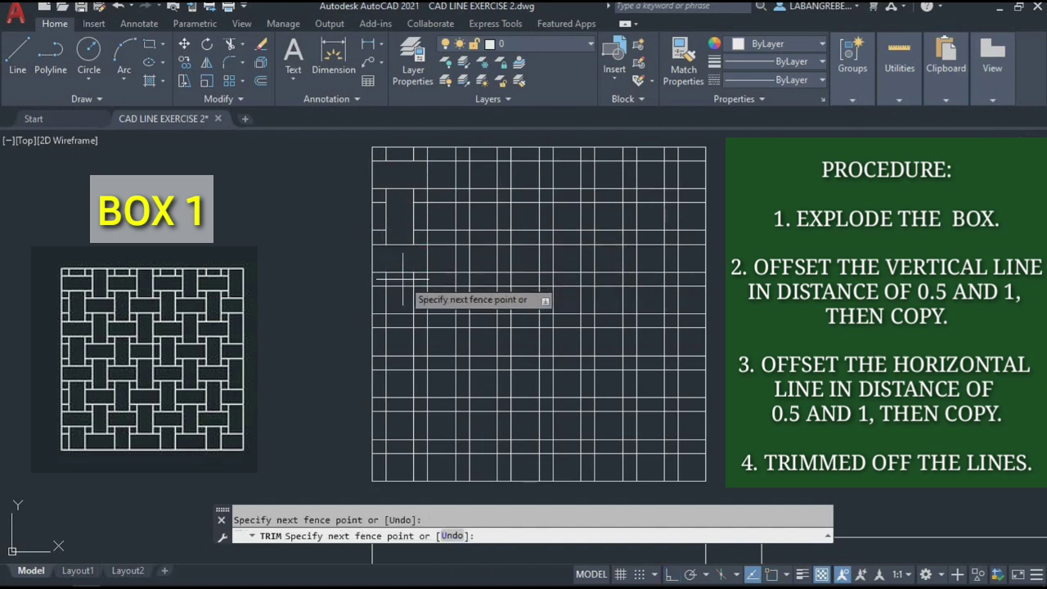
{"action": "left_click", "coordinate": [401, 344]}
{"action": "key", "text": "Return"}
- Continue the alternating trims down the first wide vertical strip, clearing crossing segments from the third band to the box's bottom edge
{"action": "left_click", "coordinate": [381, 331]}
{"action": "left_click", "coordinate": [397, 376]}
{"action": "key", "text": "Return"}
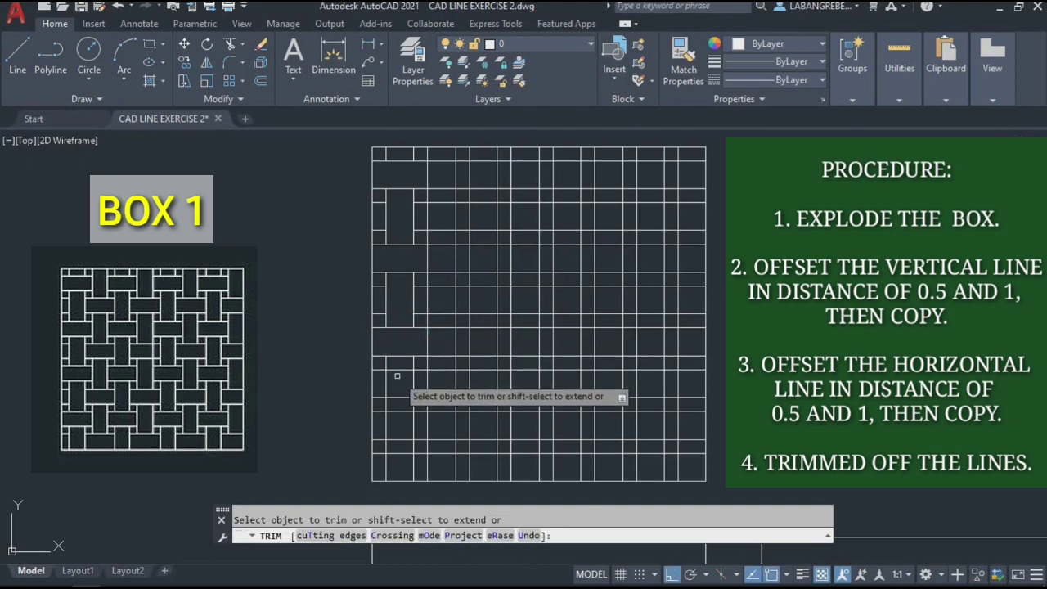
{"action": "left_click", "coordinate": [399, 356]}
{"action": "left_click", "coordinate": [401, 405]}
{"action": "key", "text": "Return"}
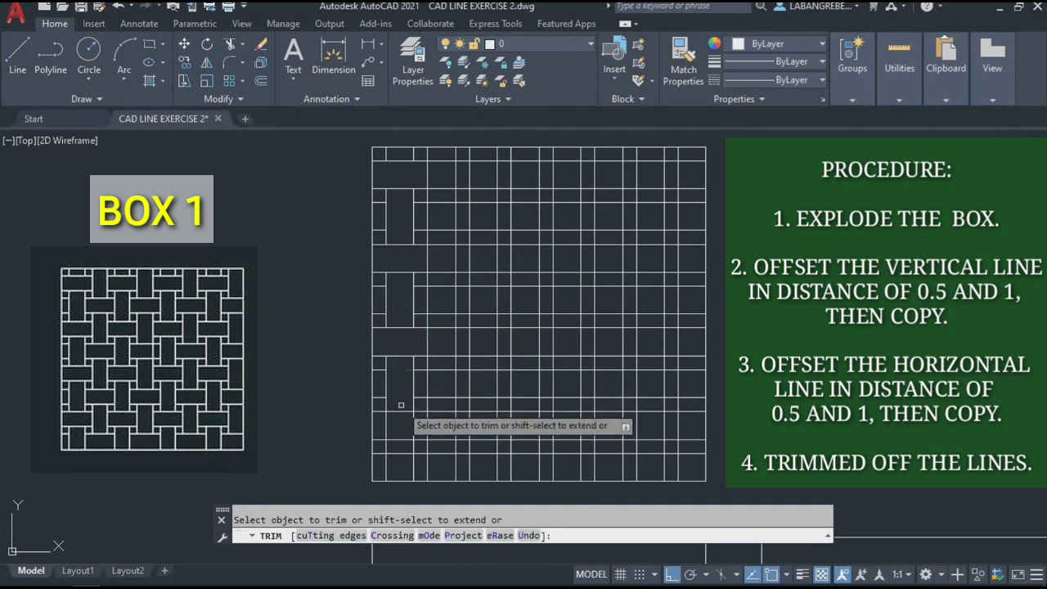
{"action": "left_click", "coordinate": [380, 427]}
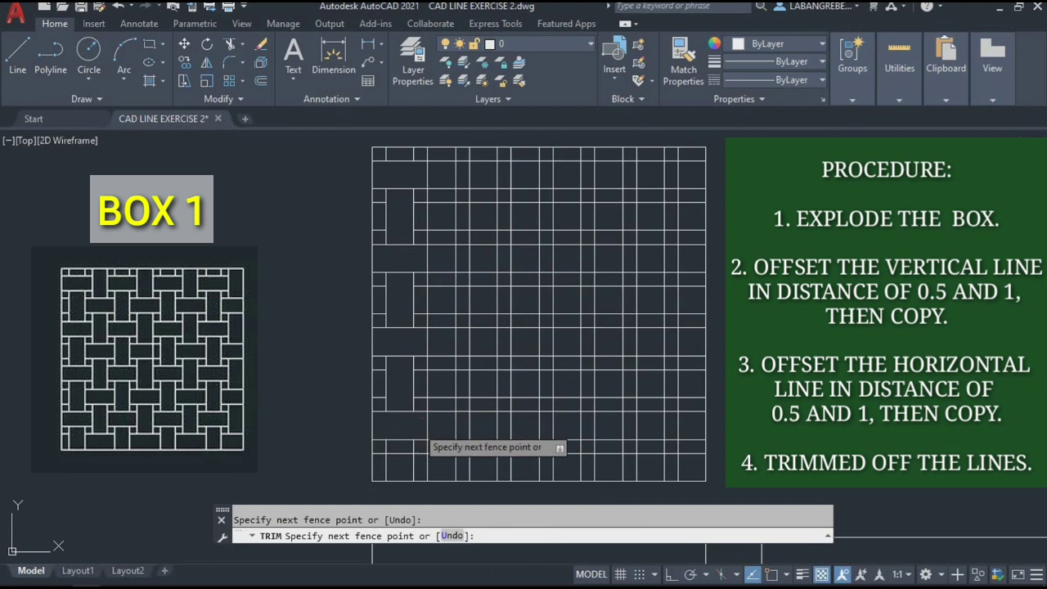
{"action": "left_click", "coordinate": [418, 427]}
{"action": "key", "text": "Return"}
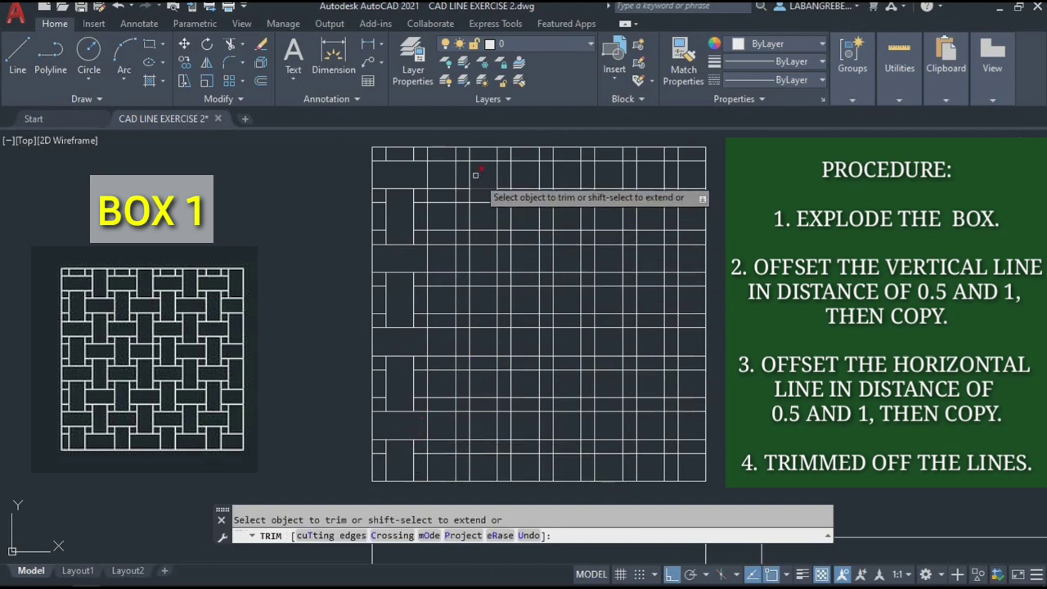
- Trim the two horizontal segments crossing the second wide vertical strip at the top of the box
{"action": "left_click", "coordinate": [445, 153]}
{"action": "left_click", "coordinate": [444, 219]}
{"action": "key", "text": "Return"}
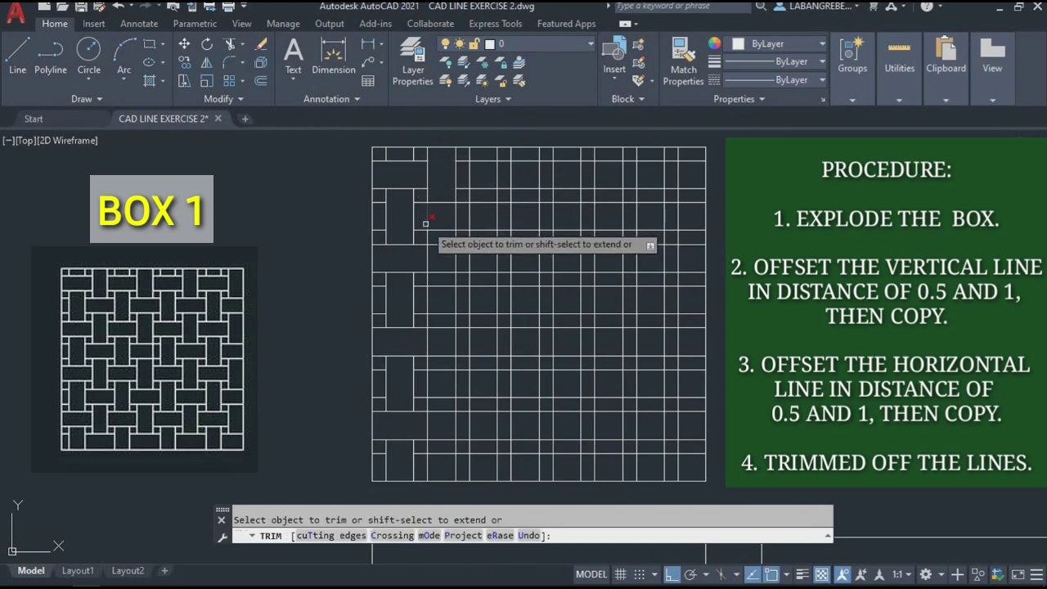
- Trim alternating horizontal and vertical crossing segments down the second wide vertical strip of the first box, from its second band to the bottom edge
{"action": "left_click", "coordinate": [418, 220]}
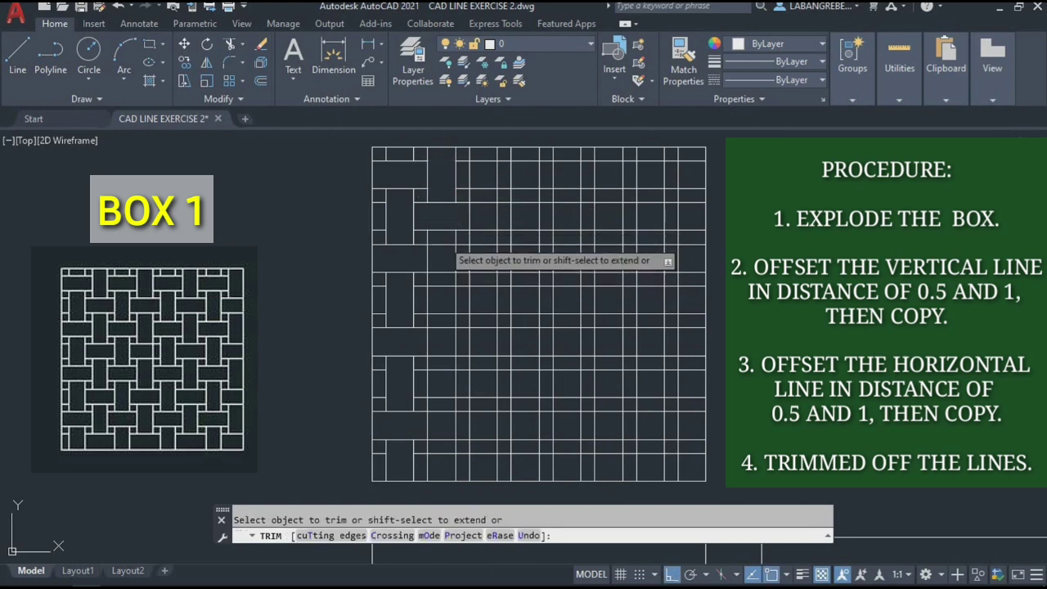
{"action": "left_click_drag", "start_coordinate": [446, 211], "coordinate": [433, 355]}
{"action": "left_click", "coordinate": [445, 297]}
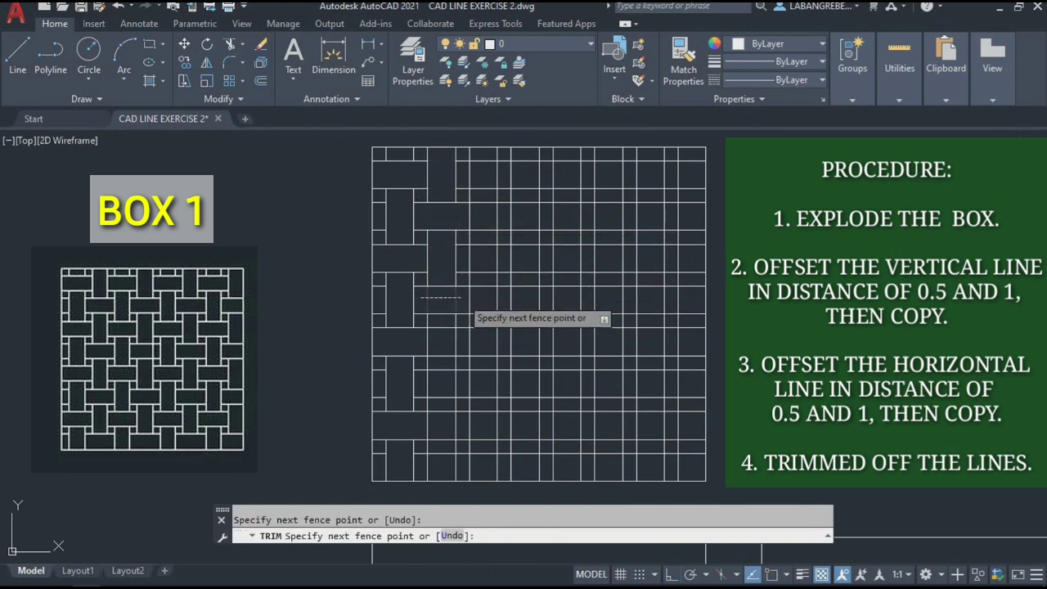
{"action": "mouse_move", "coordinate": [462, 298]}
{"action": "left_mouse_down"}
{"action": "mouse_move", "coordinate": [445, 322]}
{"action": "mouse_move", "coordinate": [445, 362]}
{"action": "mouse_move", "coordinate": [459, 379]}
{"action": "mouse_move", "coordinate": [450, 437]}
{"action": "mouse_move", "coordinate": [423, 461]}
{"action": "mouse_move", "coordinate": [459, 464]}
{"action": "left_mouse_up"}
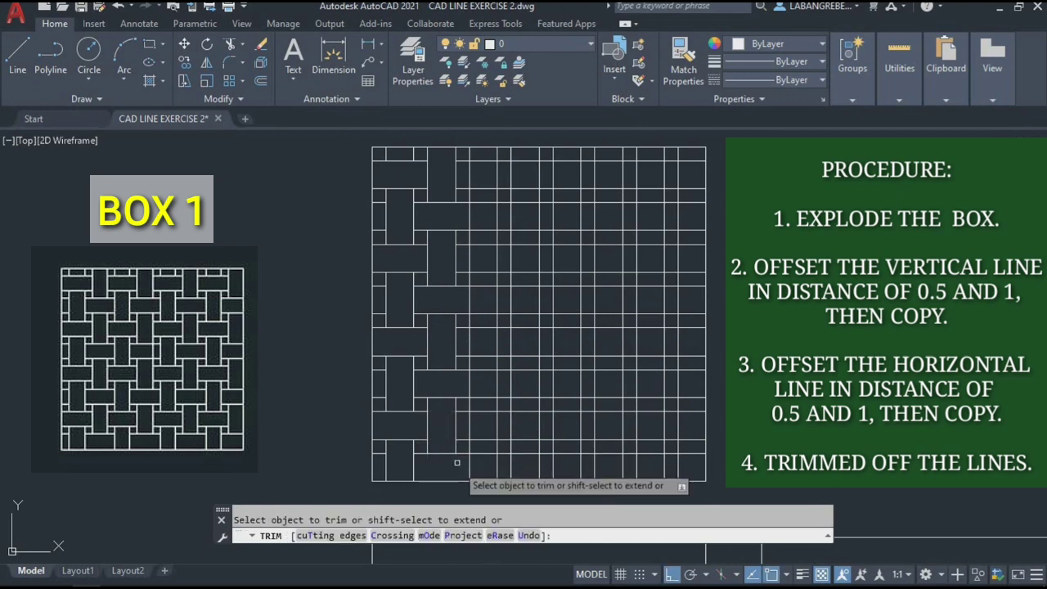
- Continue the alternating basket-weave trims from the third wide vertical strip across to the first box's right edge
{"action": "mouse_move", "coordinate": [426, 176]}
{"action": "left_mouse_down"}
{"action": "mouse_move", "coordinate": [501, 176]}
{"action": "mouse_move", "coordinate": [486, 199]}
{"action": "mouse_move", "coordinate": [480, 261]}
{"action": "mouse_move", "coordinate": [503, 258]}
{"action": "mouse_move", "coordinate": [487, 277]}
{"action": "mouse_move", "coordinate": [489, 320]}
{"action": "mouse_move", "coordinate": [470, 343]}
{"action": "mouse_move", "coordinate": [499, 342]}
{"action": "mouse_move", "coordinate": [483, 423]}
{"action": "mouse_move", "coordinate": [499, 423]}
{"action": "mouse_move", "coordinate": [485, 454]}
{"action": "left_mouse_up"}
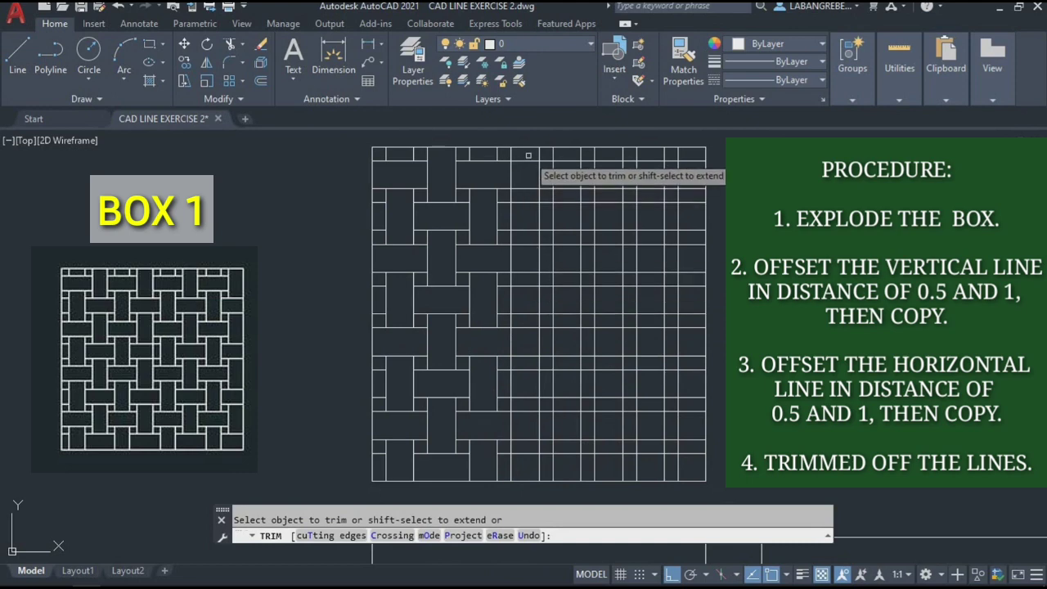
{"action": "mouse_move", "coordinate": [527, 154]}
{"action": "left_mouse_down"}
{"action": "mouse_move", "coordinate": [523, 216]}
{"action": "mouse_move", "coordinate": [542, 218]}
{"action": "mouse_move", "coordinate": [526, 242]}
{"action": "mouse_move", "coordinate": [537, 298]}
{"action": "mouse_move", "coordinate": [528, 387]}
{"action": "mouse_move", "coordinate": [545, 386]}
{"action": "mouse_move", "coordinate": [524, 409]}
{"action": "mouse_move", "coordinate": [530, 442]}
{"action": "left_mouse_up"}
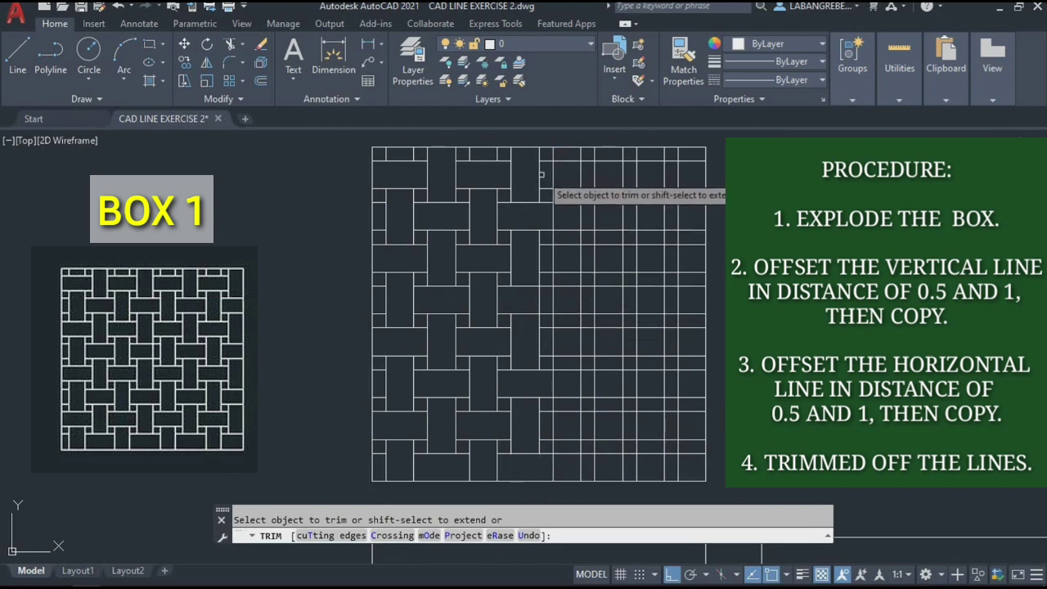
{"action": "mouse_move", "coordinate": [545, 174]}
{"action": "left_mouse_down"}
{"action": "mouse_move", "coordinate": [581, 173]}
{"action": "mouse_move", "coordinate": [562, 203]}
{"action": "mouse_move", "coordinate": [556, 255]}
{"action": "left_mouse_up"}
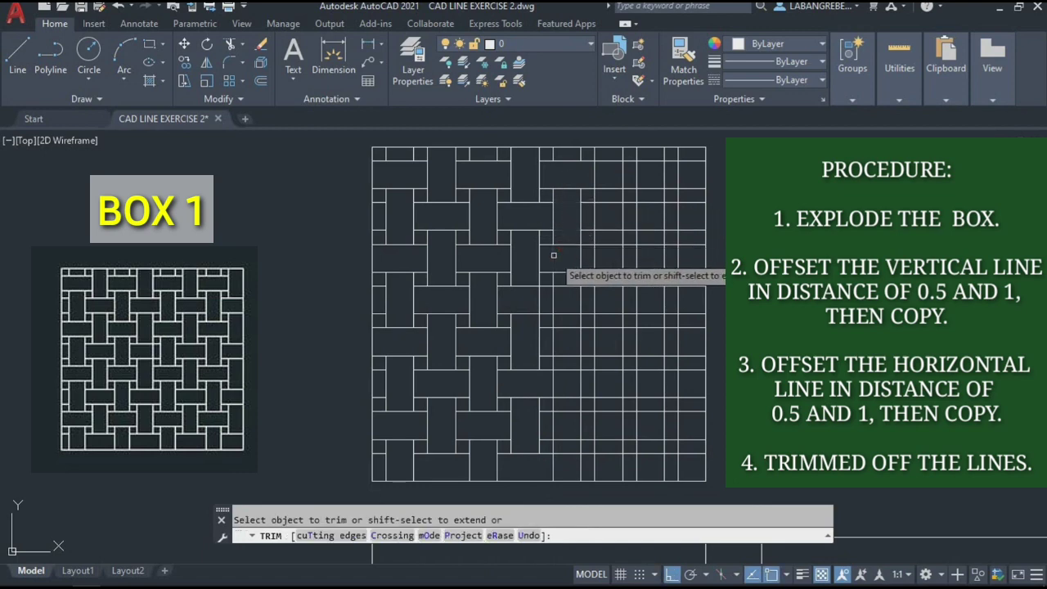
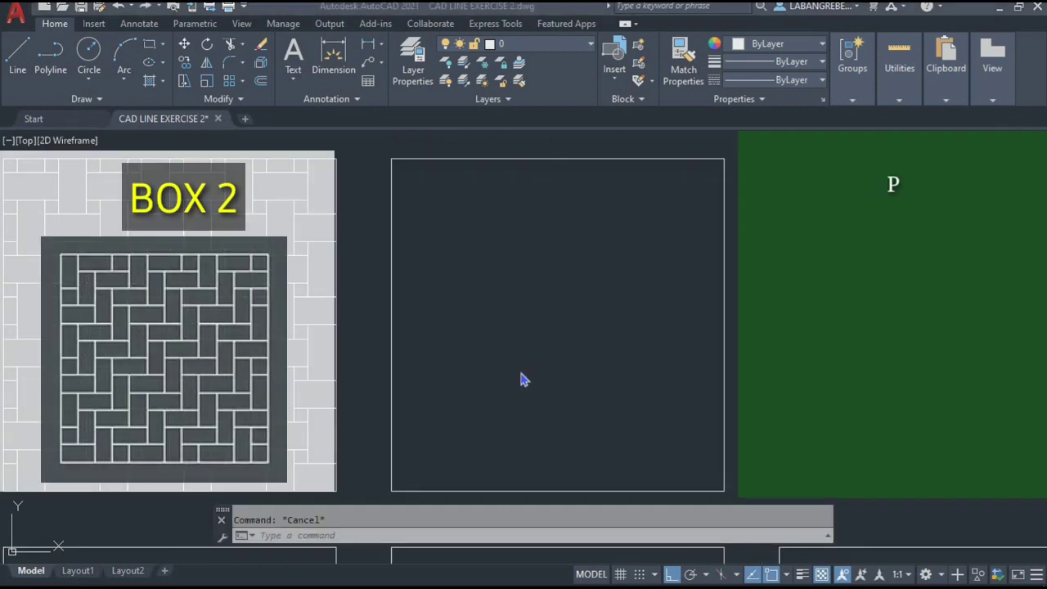
- Explode the second box into separate lines
{"action": "left_click", "coordinate": [392, 211]}
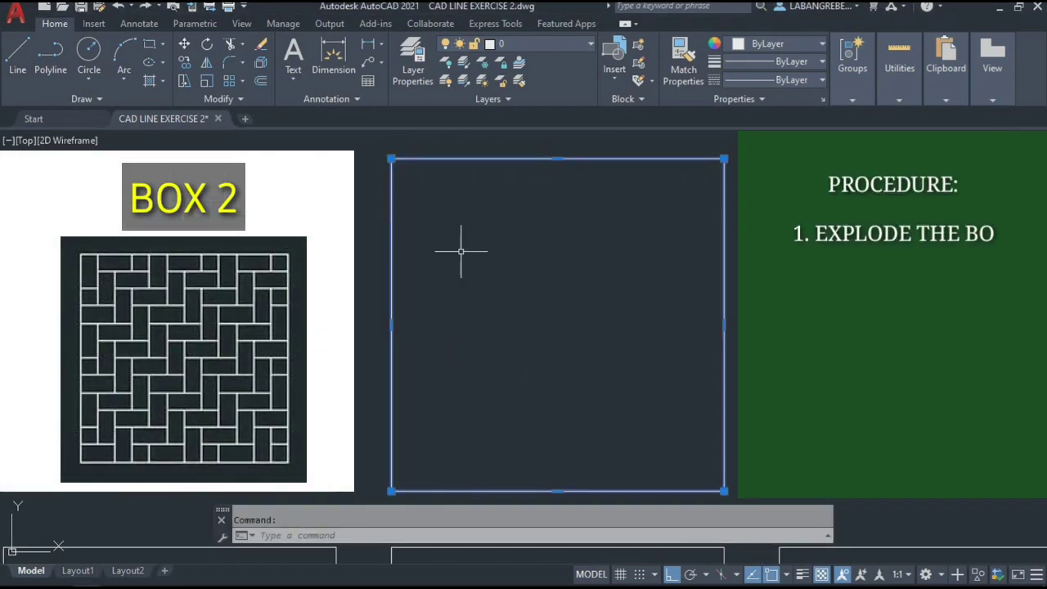
{"action": "type", "text": "x"}
{"action": "key", "text": "Return"}
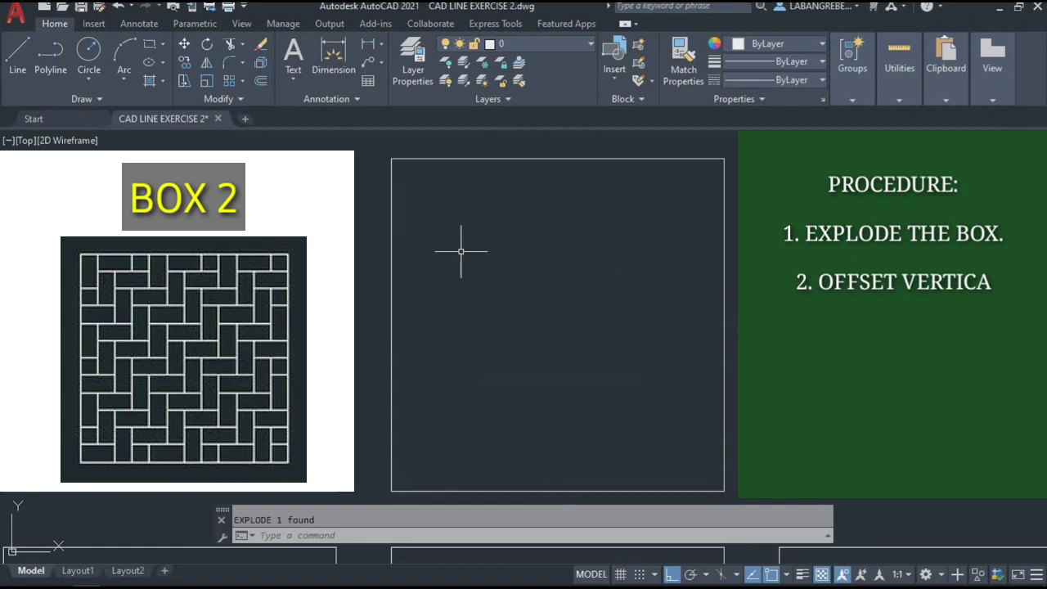
- Offset the second box's left edge inward repeatedly at a distance of 1 until vertical lines fill the box
{"action": "left_click", "coordinate": [420, 227]}
{"action": "left_click", "coordinate": [374, 199]}
{"action": "type", "text": "o"}
{"action": "key", "text": "Return"}
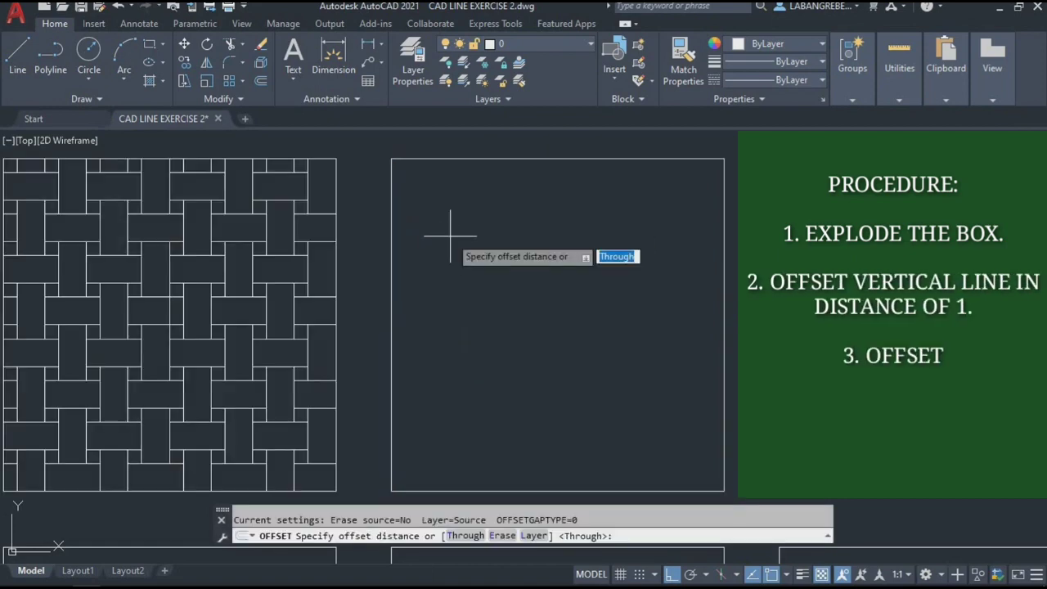
{"action": "type", "text": "1"}
{"action": "key", "text": "Return"}
{"action": "left_click", "coordinate": [392, 234]}
{"action": "type", "text": "m"}
{"action": "key", "text": "Return"}
{"action": "left_click", "coordinate": [450, 234]}
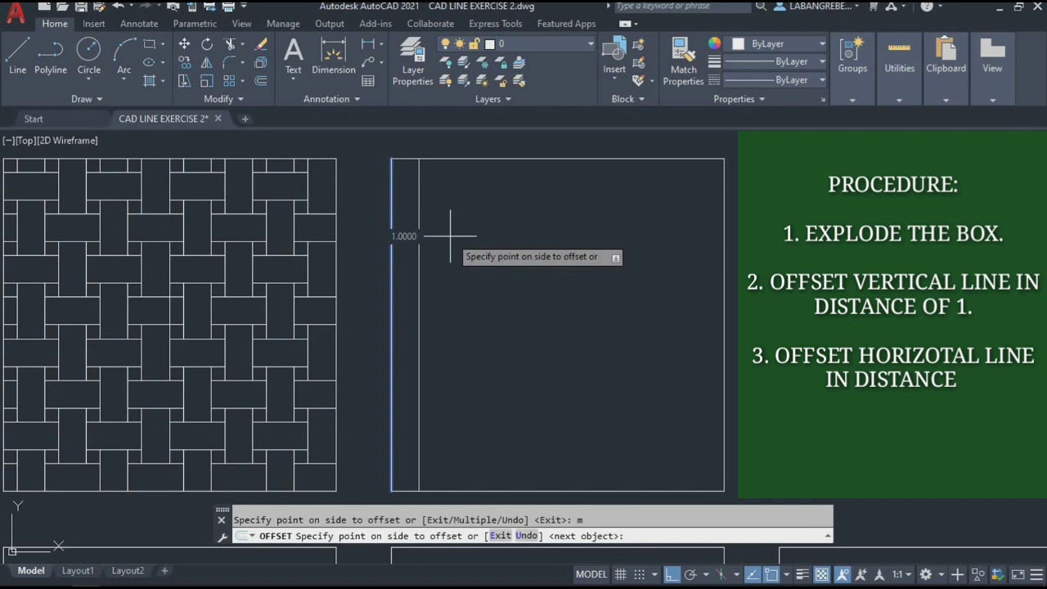
{"action": "left_click", "coordinate": [529, 227]}
{"action": "left_click", "coordinate": [589, 225]}
{"action": "left_click", "coordinate": [655, 223]}
{"action": "left_click", "coordinate": [691, 222]}
{"action": "left_click", "coordinate": [710, 222]}
{"action": "left_click", "coordinate": [718, 221]}
{"action": "left_click", "coordinate": [724, 221]}
{"action": "left_click", "coordinate": [730, 226]}
{"action": "left_click", "coordinate": [736, 230]}
{"action": "key", "text": "Return"}
{"action": "key", "text": "Escape"}
- Offset the second box's top edge downward repeatedly at a distance of 1 to complete a square grid
{"action": "left_click", "coordinate": [622, 159]}
{"action": "type", "text": "o"}
{"action": "key", "text": "Return"}
{"action": "type", "text": "1"}
{"action": "key", "text": "Return"}
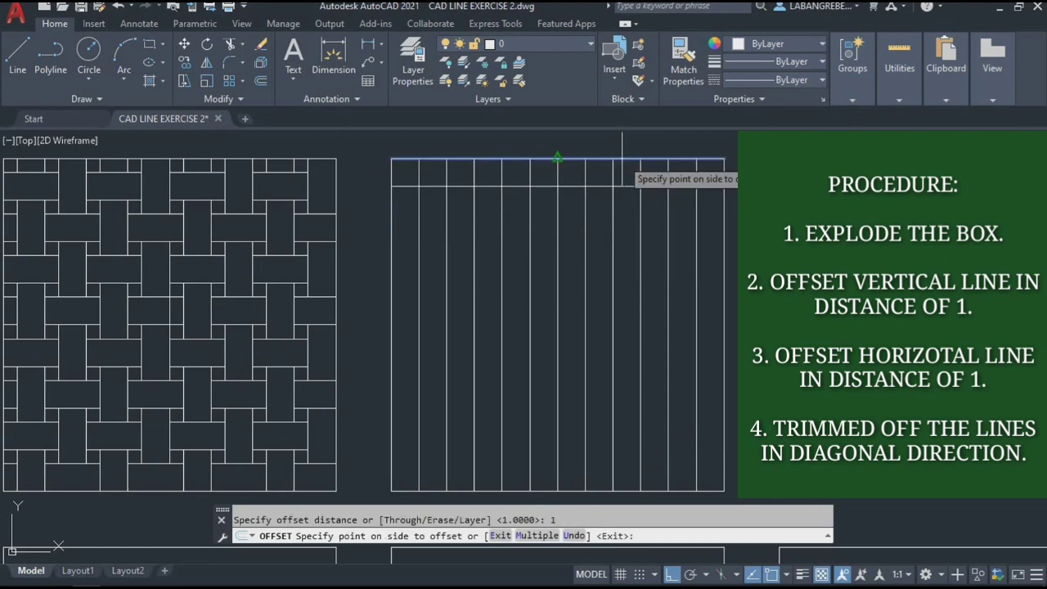
{"action": "left_click", "coordinate": [612, 245]}
{"action": "left_click", "coordinate": [610, 278]}
{"action": "left_click", "coordinate": [610, 311]}
{"action": "left_click", "coordinate": [608, 352]}
{"action": "left_click", "coordinate": [607, 384]}
{"action": "left_click", "coordinate": [605, 409]}
{"action": "left_click", "coordinate": [603, 425]}
{"action": "left_click", "coordinate": [601, 436]}
{"action": "key", "text": "Return"}
{"action": "key", "text": "Escape"}
- Delete the stray horizontal line lying just above the second box's grid
{"action": "left_click", "coordinate": [499, 135]}
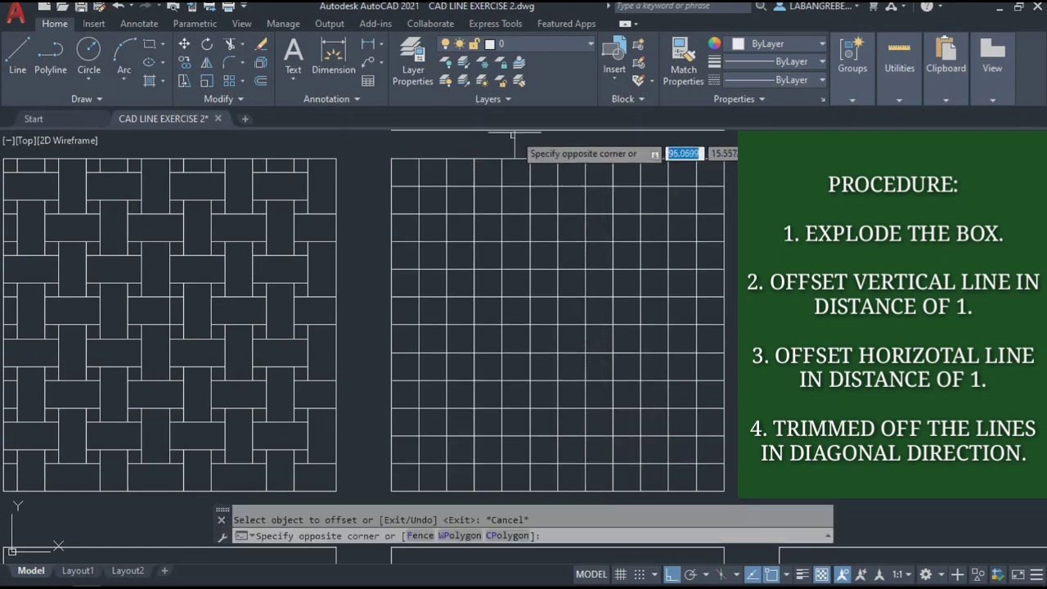
{"action": "key", "text": "Escape"}
{"action": "middle_click_drag", "start_coordinate": [565, 131], "coordinate": [565, 160]}
{"action": "left_click", "coordinate": [605, 176]}
{"action": "left_click", "coordinate": [557, 141]}
{"action": "key", "text": "Delete"}
- Trim one horizontal segment per row in a diagonal from the grid's upper-left corner to its lower-right corner, forming upright two-cell bricks
{"action": "scroll", "coordinate": [551, 220], "scroll_direction": "up", "scroll_amount": 5}
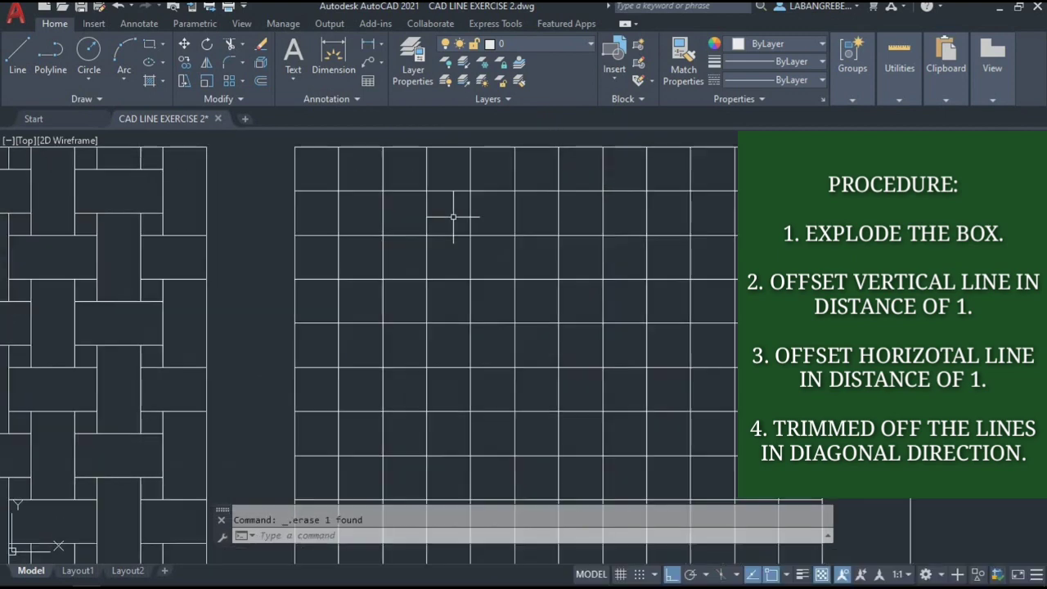
{"action": "mouse_move", "coordinate": [355, 205]}
{"action": "middle_mouse_down"}
{"action": "mouse_move", "coordinate": [444, 273]}
{"action": "mouse_move", "coordinate": [404, 252]}
{"action": "middle_mouse_up"}
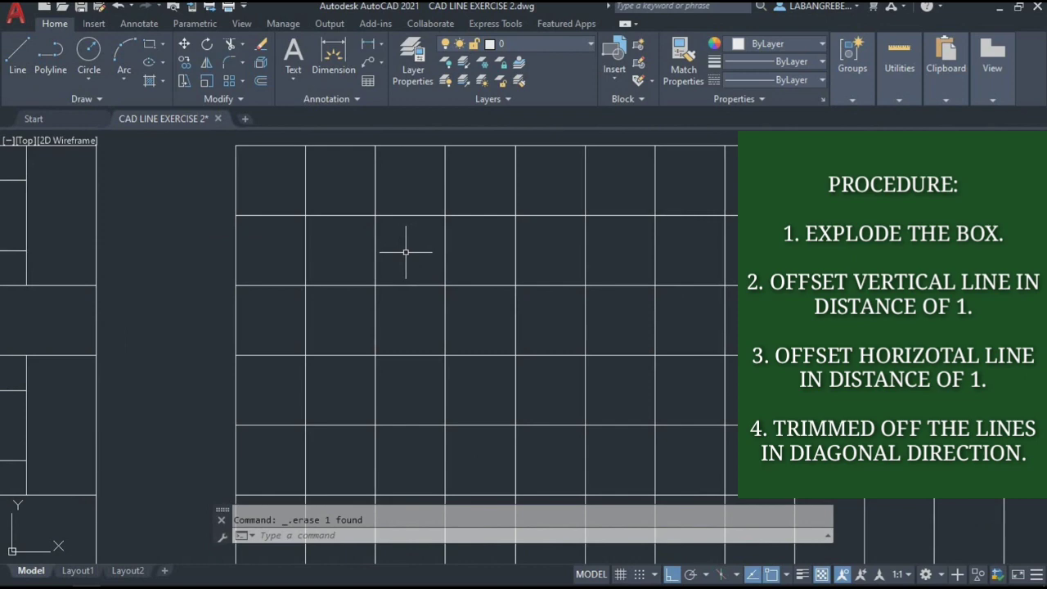
{"action": "type", "text": "tr"}
{"action": "key", "text": "Return"}
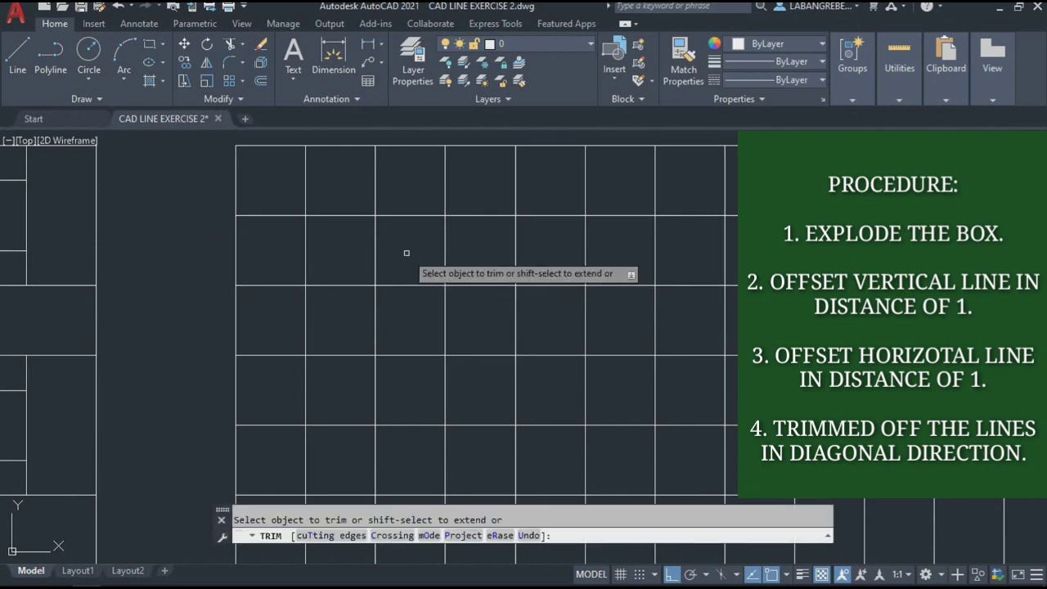
{"action": "left_click", "coordinate": [287, 215]}
{"action": "left_click", "coordinate": [341, 285]}
{"action": "left_click", "coordinate": [412, 354]}
{"action": "middle_click_drag", "start_coordinate": [426, 342], "coordinate": [370, 199]}
{"action": "left_click", "coordinate": [423, 282]}
{"action": "left_click", "coordinate": [493, 354]}
{"action": "middle_click_drag", "start_coordinate": [493, 359], "coordinate": [516, 288]}
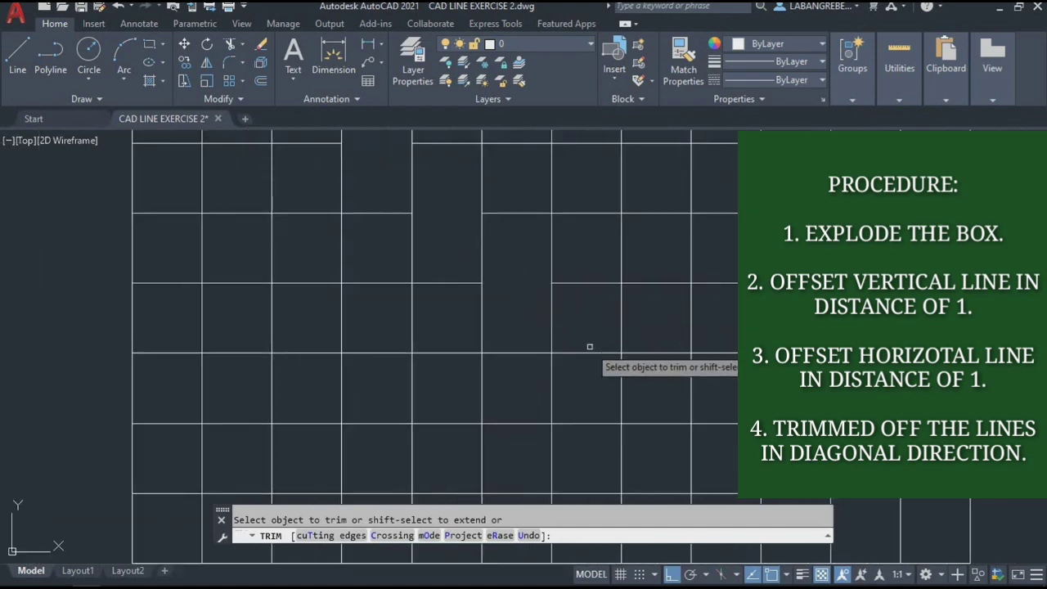
{"action": "scroll", "coordinate": [587, 351], "scroll_direction": "down", "scroll_amount": 2}
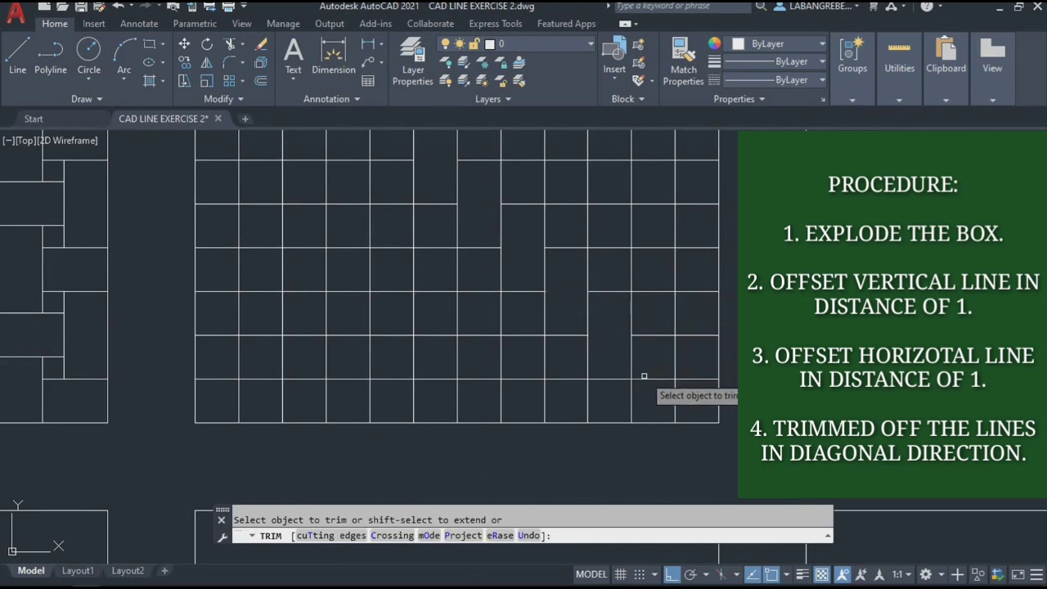
{"action": "scroll", "coordinate": [647, 379], "scroll_direction": "down", "scroll_amount": 2}
- Trim one vertical segment per row just below the diagonal of upright bricks, forming a parallel diagonal of horizontal two-cell bricks
{"action": "scroll", "coordinate": [342, 163], "scroll_direction": "up", "scroll_amount": 4}
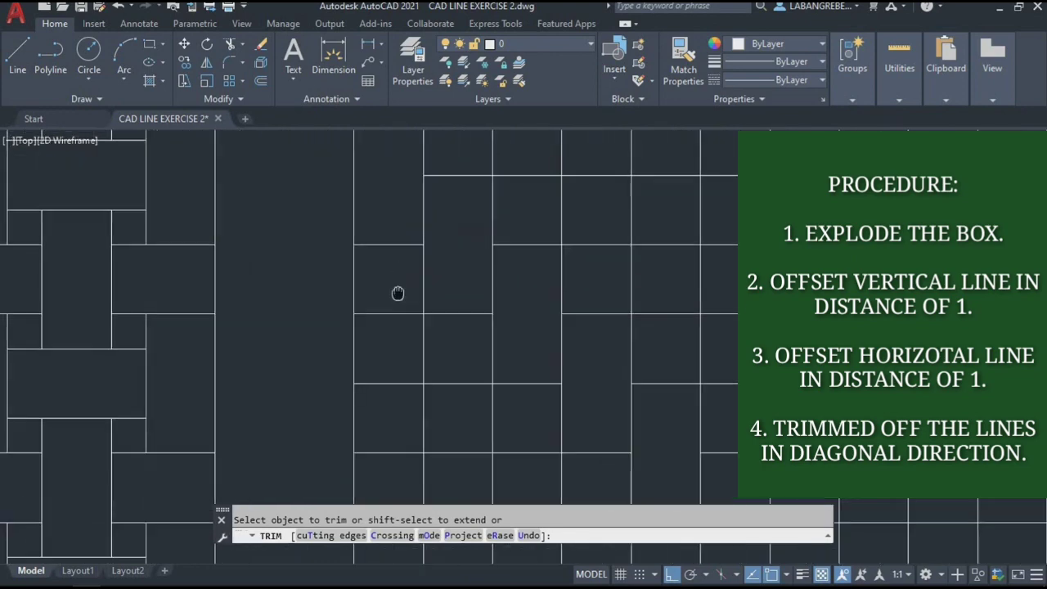
{"action": "middle_click_drag", "start_coordinate": [403, 235], "coordinate": [378, 266]}
{"action": "middle_click_drag", "start_coordinate": [414, 306], "coordinate": [442, 233]}
{"action": "left_click", "coordinate": [440, 234]}
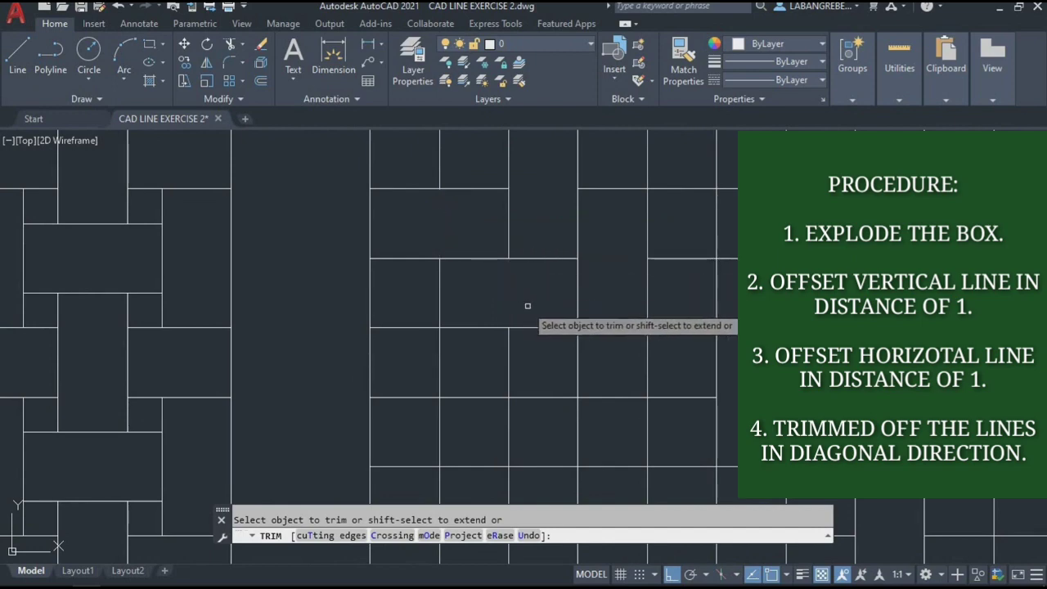
{"action": "middle_click_drag", "start_coordinate": [579, 364], "coordinate": [520, 377]}
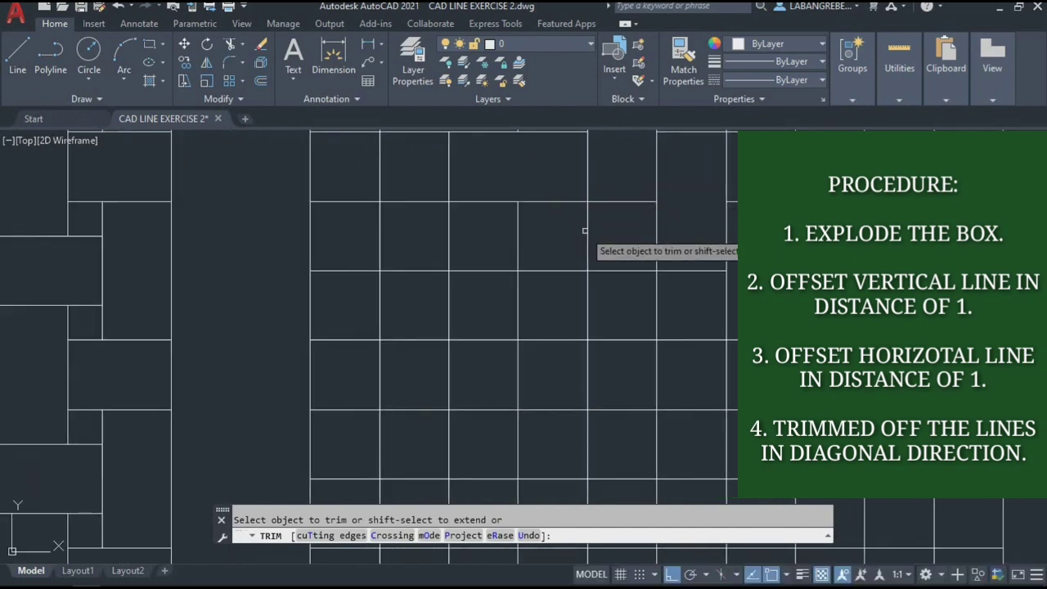
{"action": "middle_click_drag", "start_coordinate": [660, 305], "coordinate": [622, 235]}
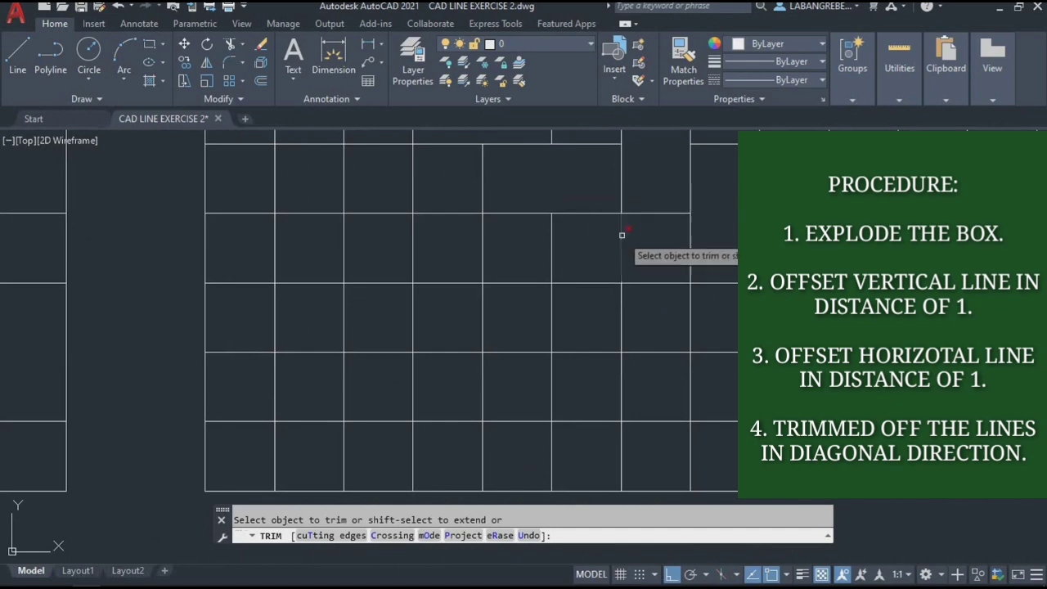
{"action": "scroll", "coordinate": [634, 273], "scroll_direction": "down", "scroll_amount": 1}
{"action": "left_click", "coordinate": [650, 276]}
{"action": "scroll", "coordinate": [663, 272], "scroll_direction": "down", "scroll_amount": 1}
{"action": "left_click", "coordinate": [691, 313]}
{"action": "key", "text": "Return"}
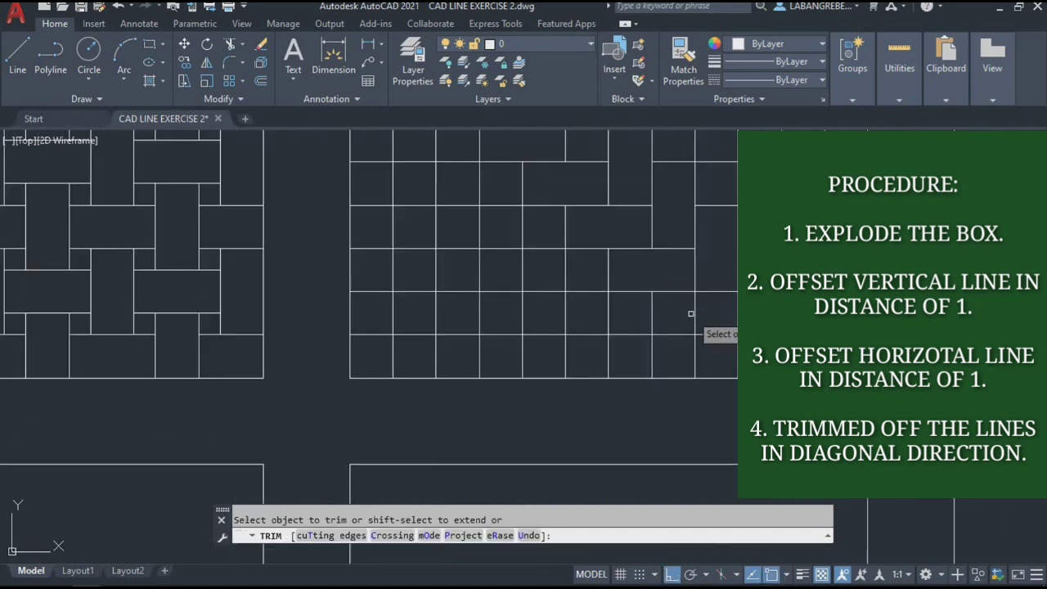
{"action": "scroll", "coordinate": [699, 370], "scroll_direction": "up", "scroll_amount": 2}
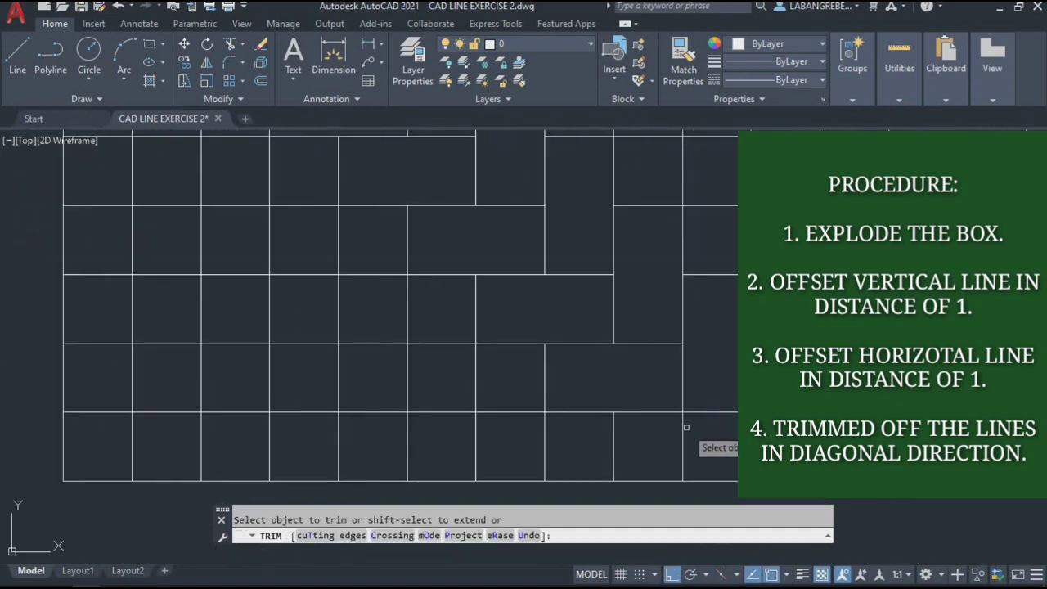
{"action": "scroll", "coordinate": [683, 430], "scroll_direction": "down", "scroll_amount": 2}
{"action": "scroll", "coordinate": [589, 388], "scroll_direction": "down", "scroll_amount": 2}
- Trim the remaining lower-left half of the grid into alternating diagonals of upright and horizontal two-cell bricks
{"action": "scroll", "coordinate": [542, 343], "scroll_direction": "up", "scroll_amount": 3}
{"action": "scroll", "coordinate": [544, 340], "scroll_direction": "down", "scroll_amount": 2}
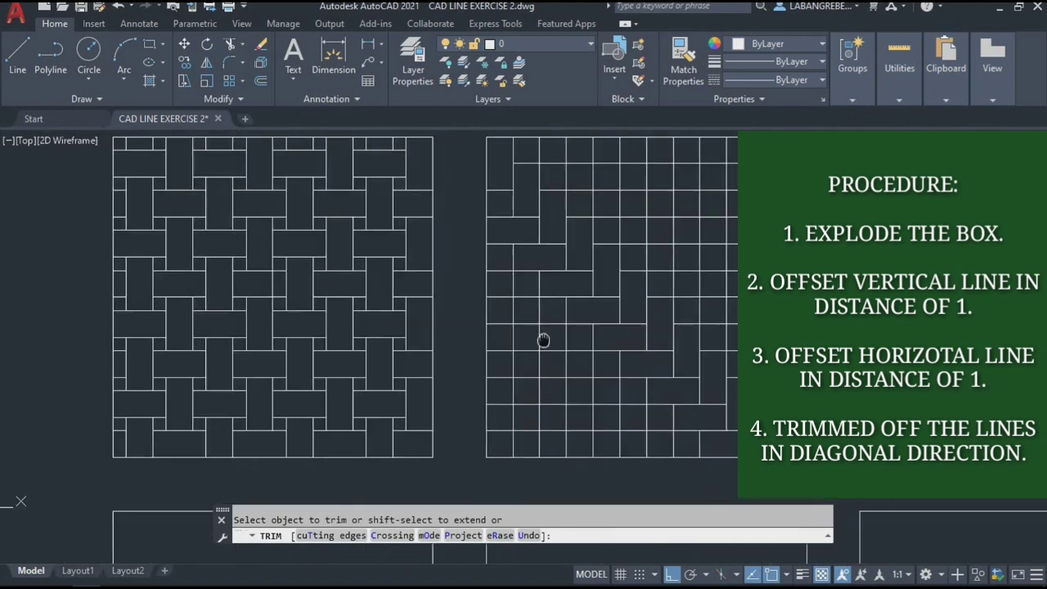
{"action": "middle_click_drag", "start_coordinate": [543, 339], "coordinate": [537, 336]}
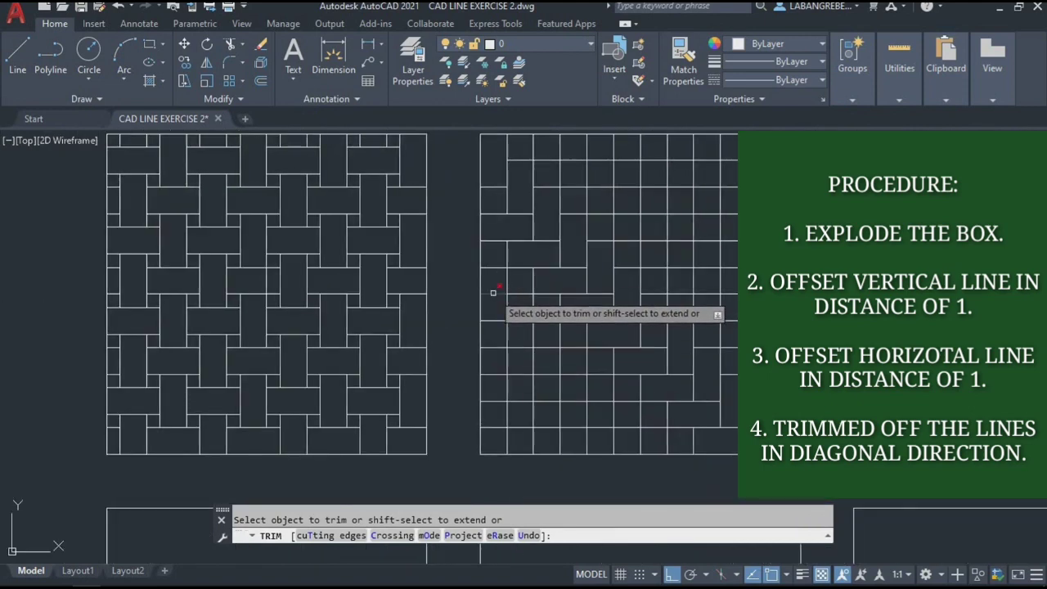
{"action": "left_click", "coordinate": [545, 316]}
{"action": "left_click", "coordinate": [551, 334]}
{"action": "left_click", "coordinate": [578, 346]}
{"action": "left_click", "coordinate": [597, 373]}
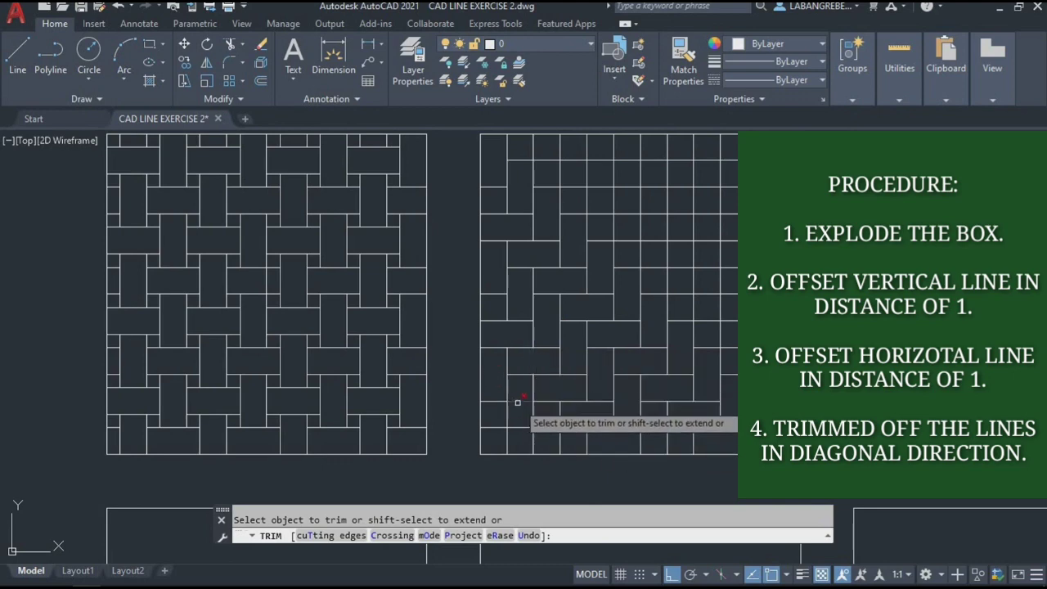
{"action": "left_click", "coordinate": [542, 440]}
{"action": "key", "text": "Return"}
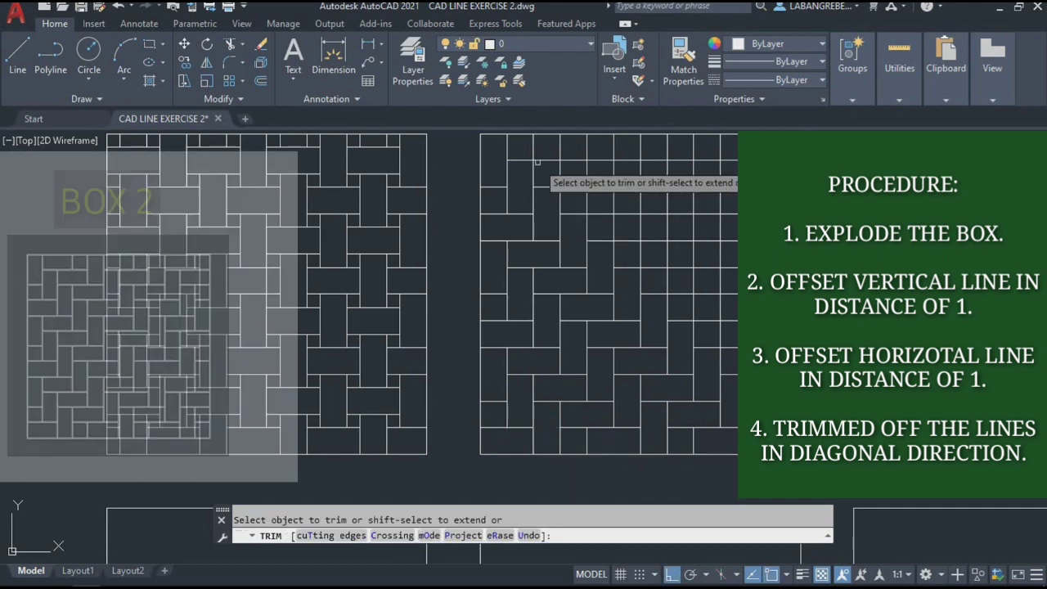
- Trim the upper-right half of the grid into the same alternating diagonal bricks to complete the second box's pattern
{"action": "middle_click_drag", "start_coordinate": [533, 147], "coordinate": [450, 167]}
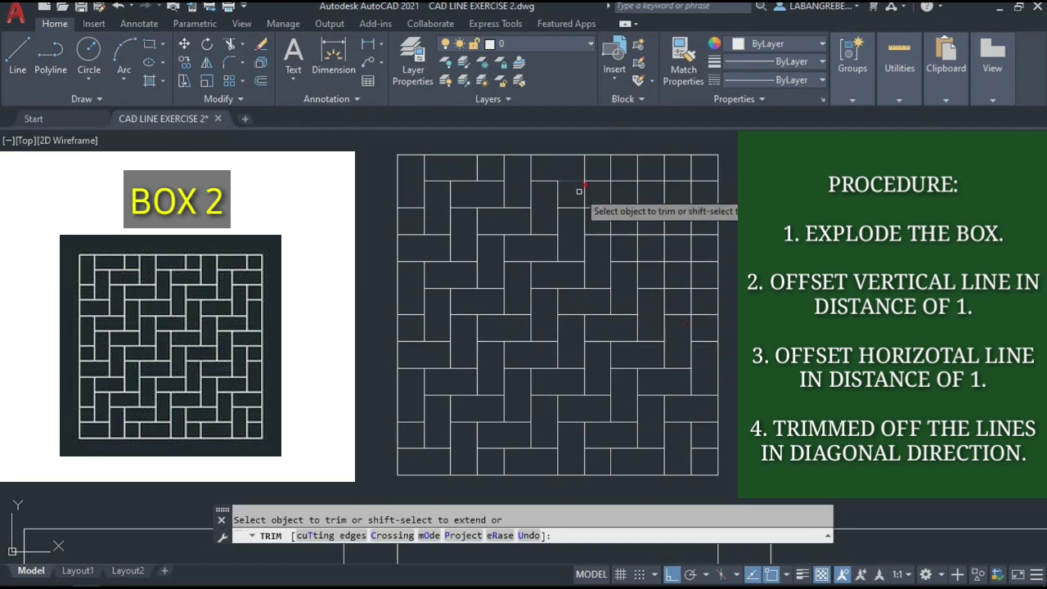
{"action": "mouse_move", "coordinate": [638, 244]}
{"action": "left_mouse_down"}
{"action": "mouse_move", "coordinate": [668, 280]}
{"action": "mouse_move", "coordinate": [645, 246]}
{"action": "left_mouse_up"}
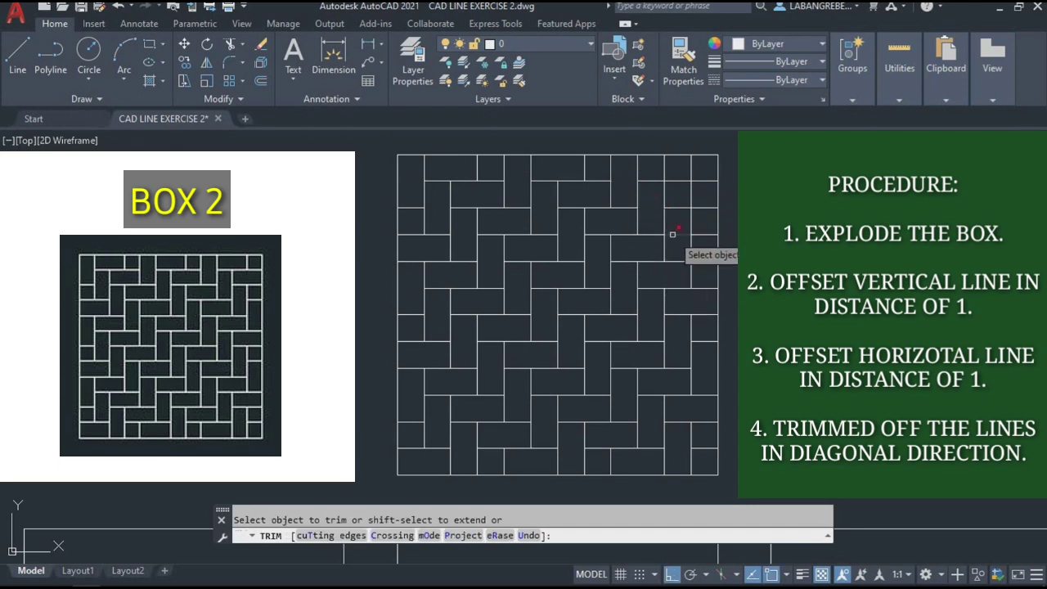
{"action": "left_click", "coordinate": [678, 180]}
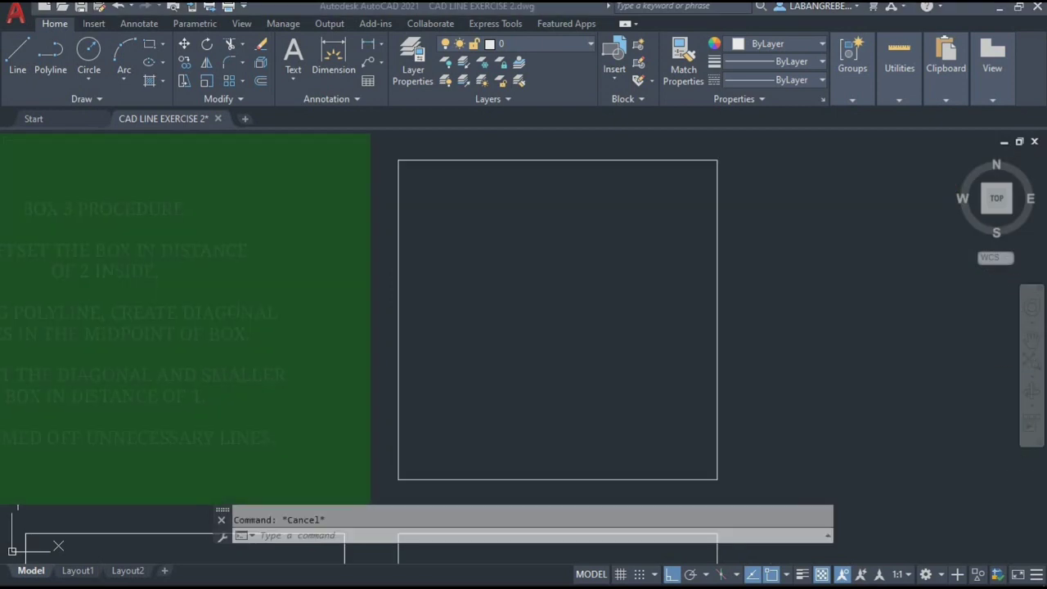
- Offset the third box inward at a distance of 2
{"action": "left_click", "coordinate": [402, 225]}
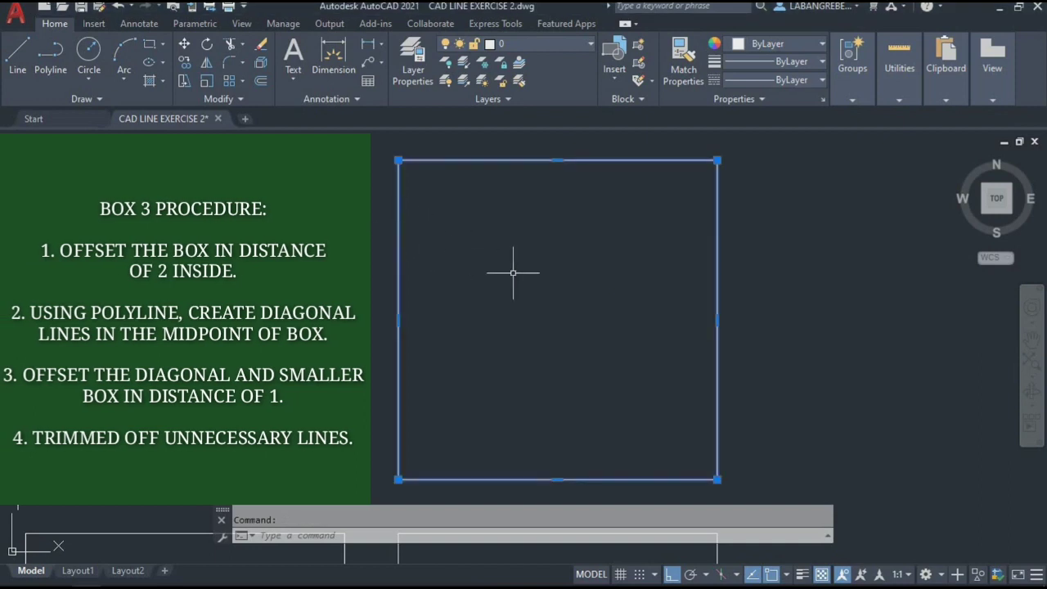
{"action": "type", "text": "o"}
{"action": "key", "text": "Return"}
{"action": "type", "text": "2"}
{"action": "key", "text": "Return"}
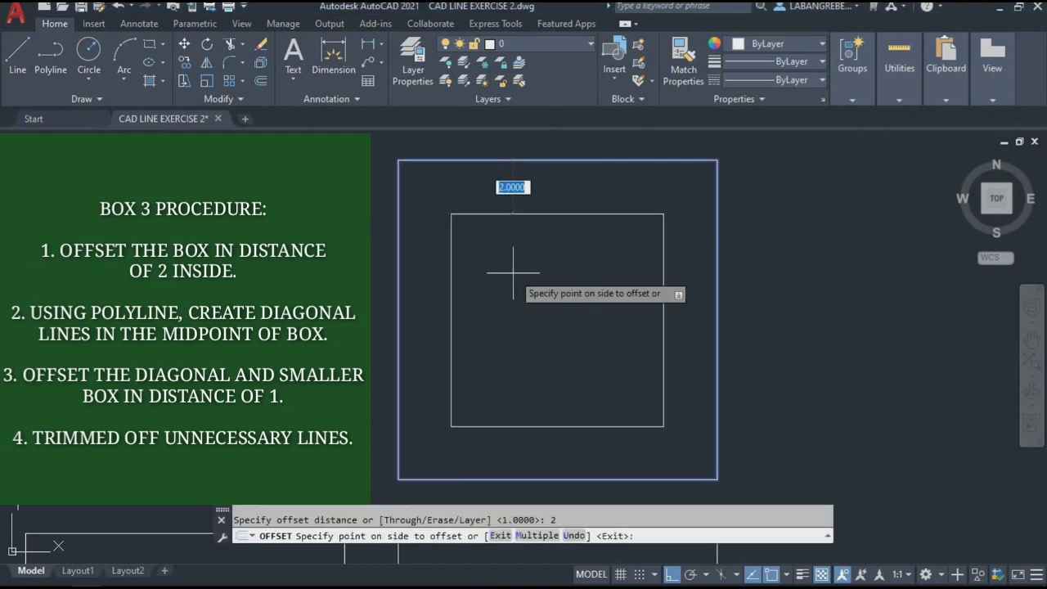
{"action": "left_click", "coordinate": [513, 276]}
{"action": "key", "text": "Escape"}
- Draw a closed diamond polyline through the midpoints of the third box's four sides
{"action": "type", "text": "pl"}
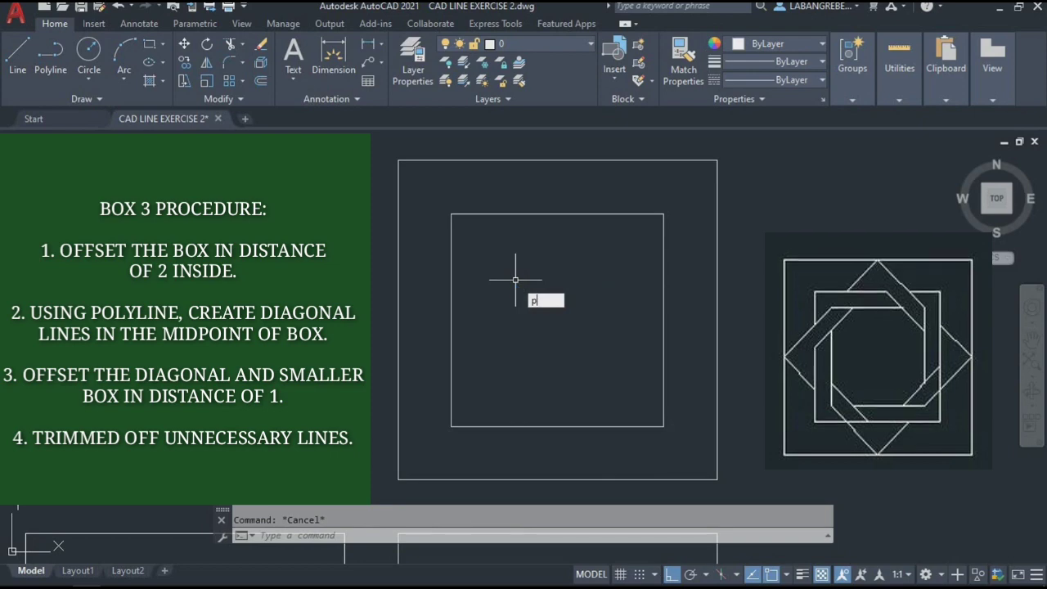
{"action": "key", "text": "Return"}
{"action": "left_click", "coordinate": [558, 160]}
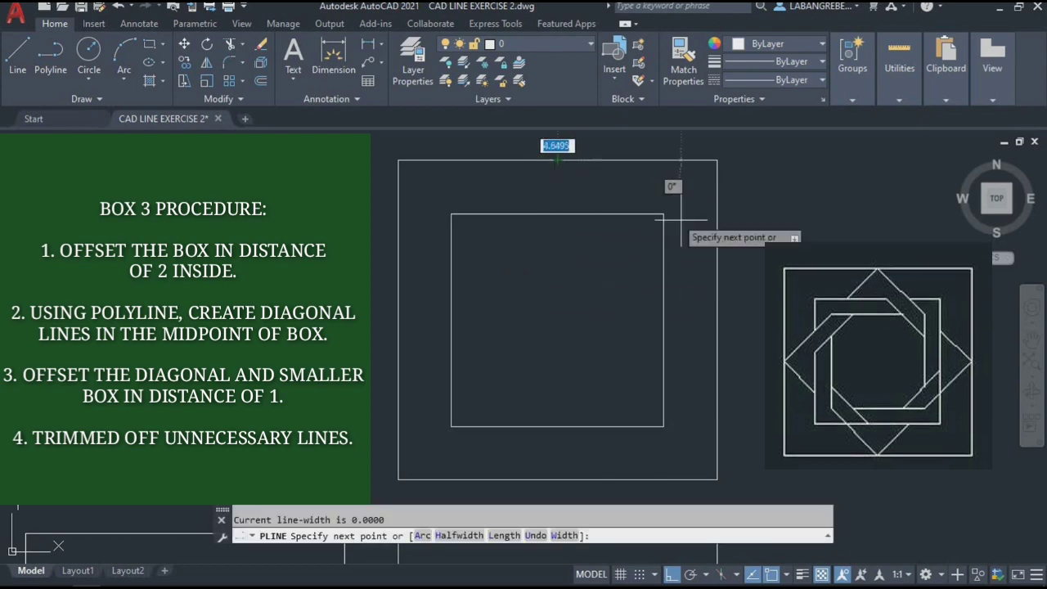
{"action": "left_click", "coordinate": [718, 319]}
{"action": "left_click", "coordinate": [558, 478]}
{"action": "left_click", "coordinate": [398, 319]}
{"action": "left_click", "coordinate": [557, 161]}
{"action": "key", "text": "Return"}
- Offset the diamond and the smaller square in the third box inward at a distance of 1
{"action": "left_click", "coordinate": [576, 179]}
{"action": "type", "text": "o"}
{"action": "key", "text": "Return"}
{"action": "type", "text": "1"}
{"action": "key", "text": "Return"}
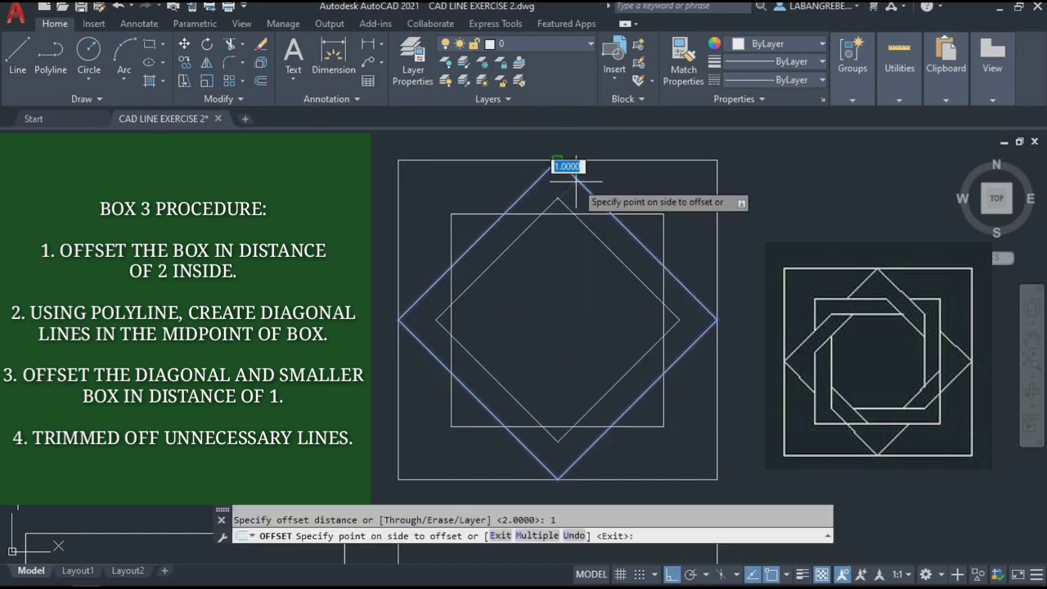
{"action": "left_click", "coordinate": [557, 223]}
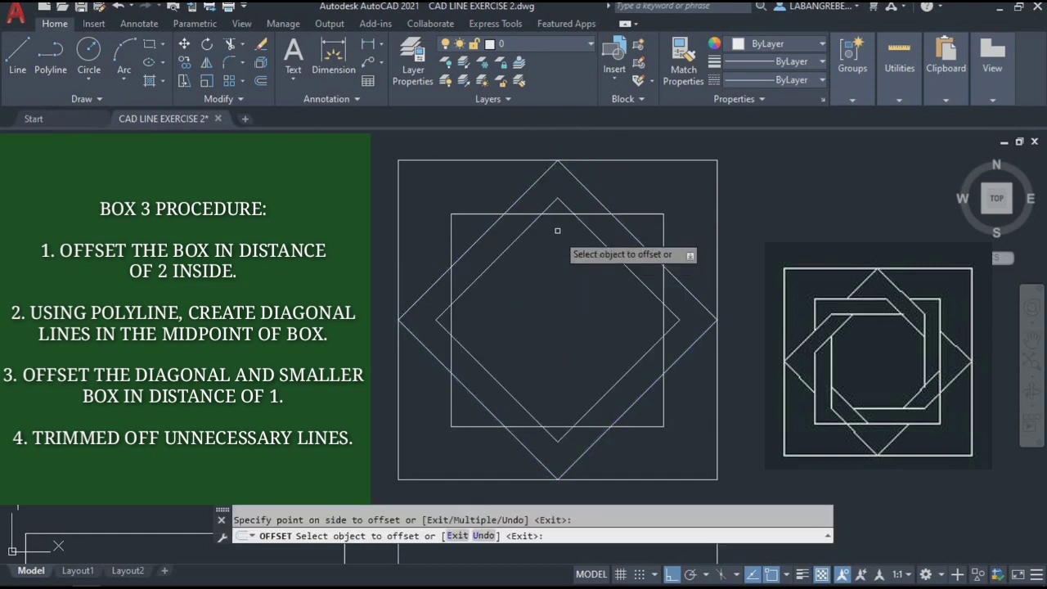
{"action": "left_click", "coordinate": [511, 213]}
{"action": "left_click", "coordinate": [520, 252]}
{"action": "key", "text": "Escape"}
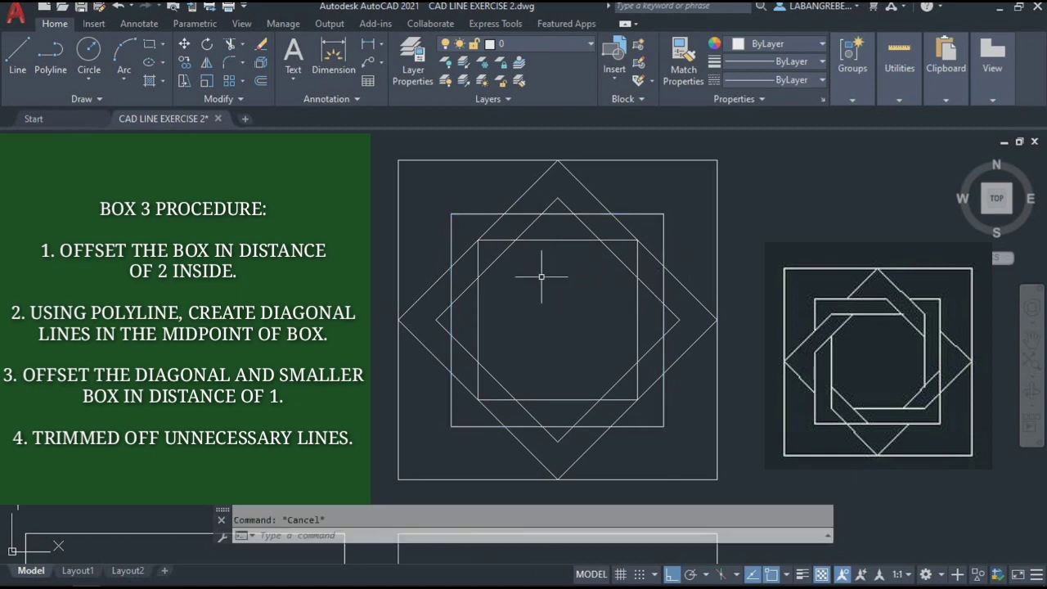
- Trim the overlapping diamond and square lines around the upper and right sides of the third box's star so the bands interlace
{"action": "type", "text": "tr"}
{"action": "key", "text": "Return"}
{"action": "scroll", "coordinate": [564, 212], "scroll_direction": "up", "scroll_amount": 5}
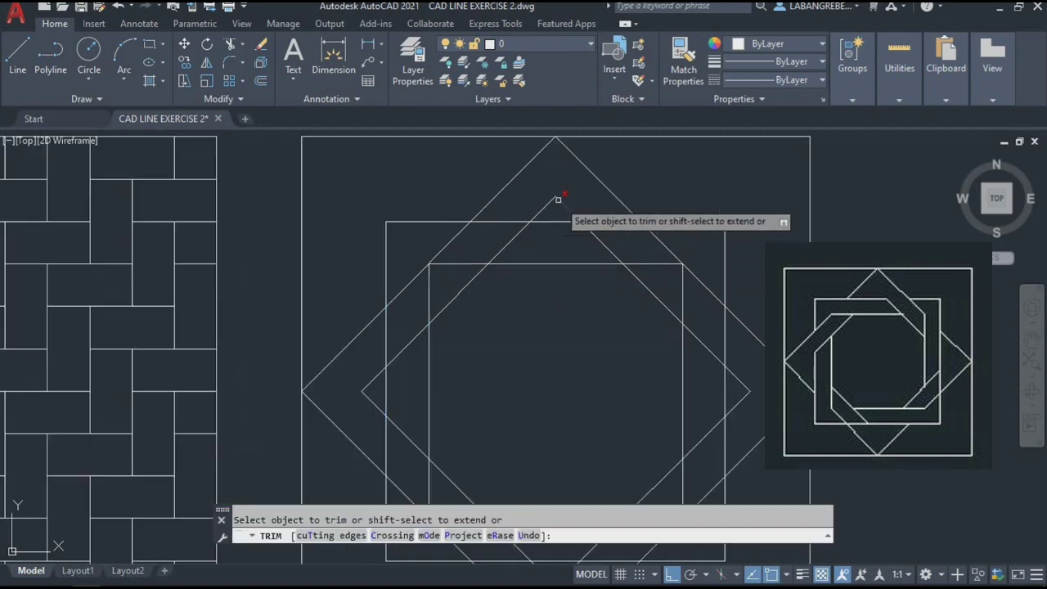
{"action": "left_click", "coordinate": [587, 199]}
{"action": "key", "text": "Return"}
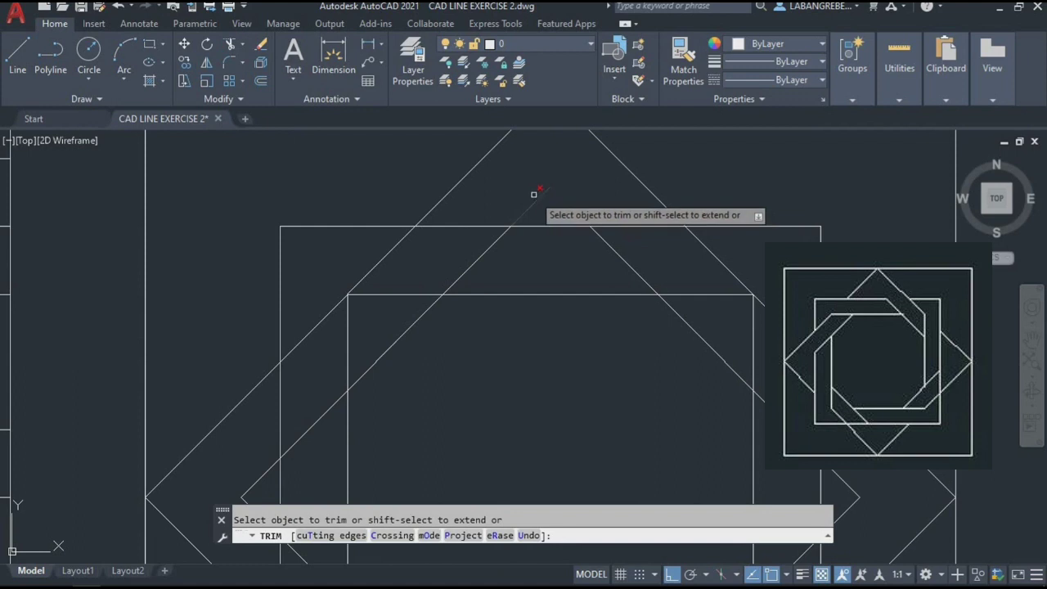
{"action": "middle_click_drag", "start_coordinate": [684, 290], "coordinate": [593, 240]}
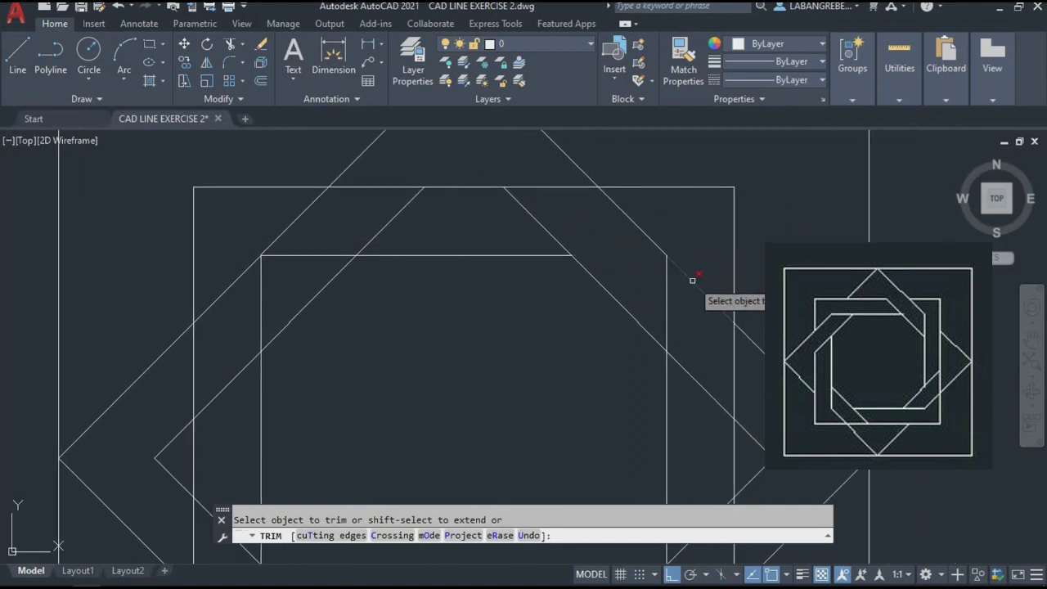
{"action": "middle_click_drag", "start_coordinate": [692, 276], "coordinate": [643, 250]}
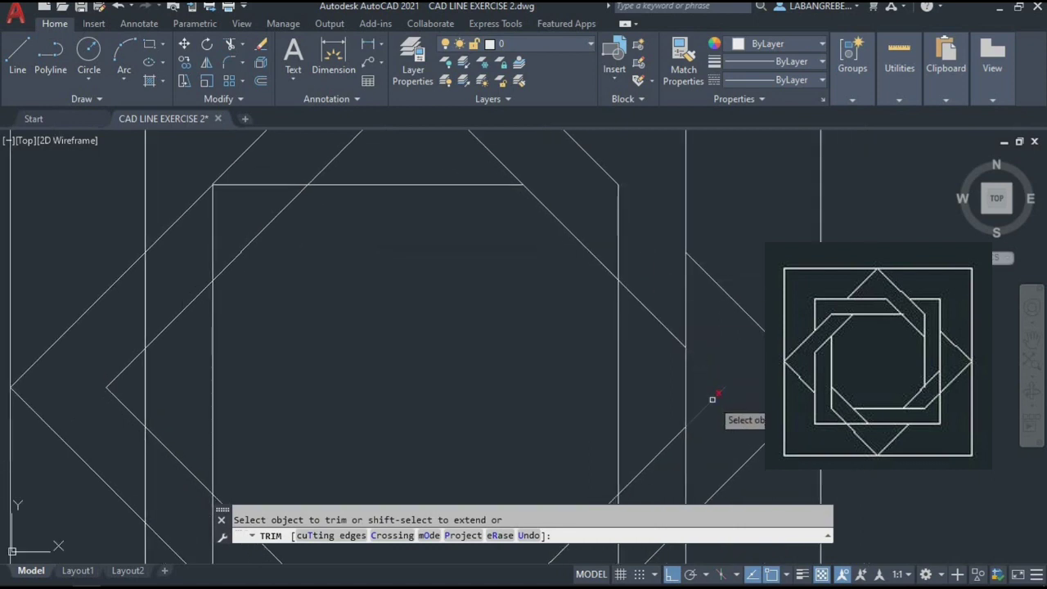
{"action": "scroll", "coordinate": [654, 310], "scroll_direction": "down", "scroll_amount": 4}
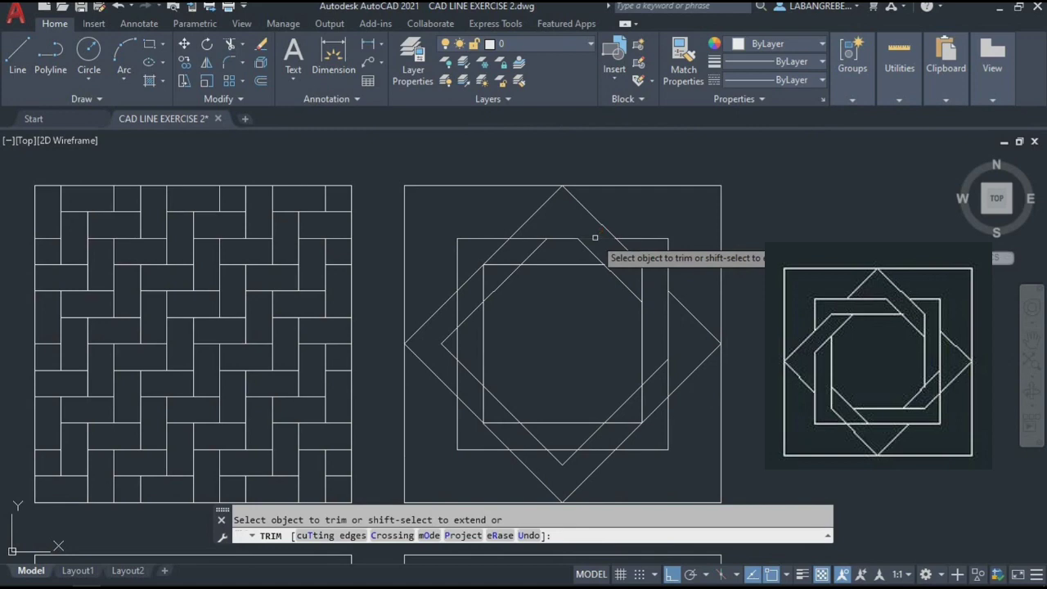
- Trim the remaining overlaps on the lower and left sides of the third box's star to complete the interlaced squares
{"action": "middle_click_drag", "start_coordinate": [667, 344], "coordinate": [646, 330]}
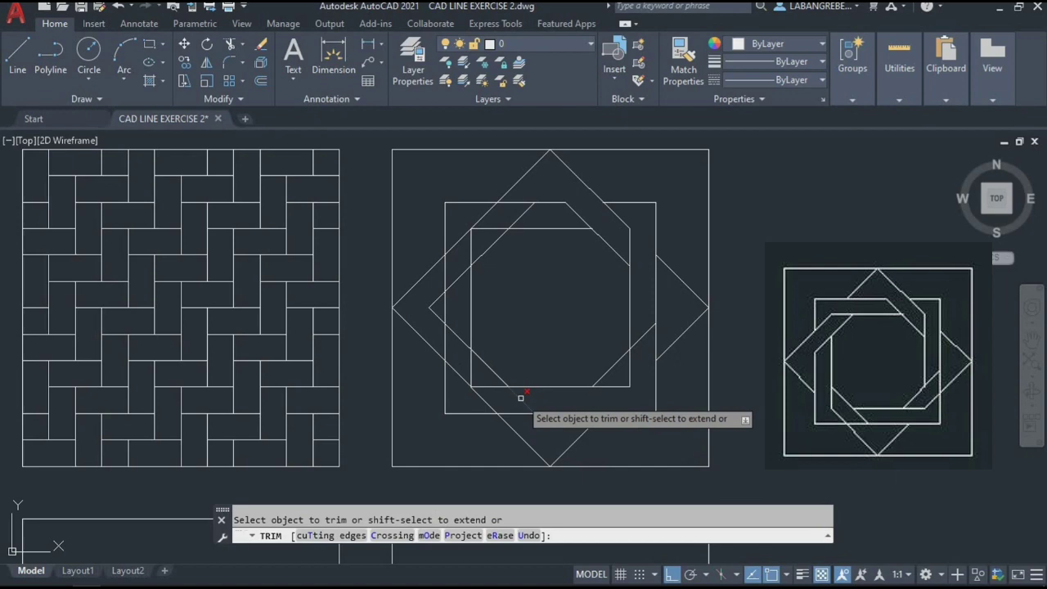
{"action": "left_click", "coordinate": [520, 397]}
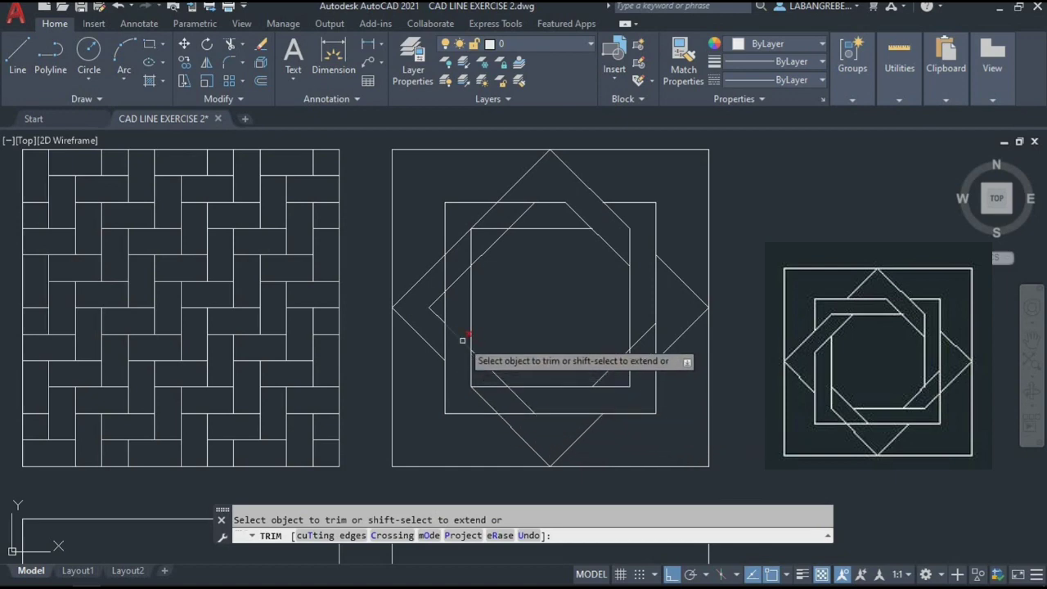
{"action": "left_click", "coordinate": [438, 314]}
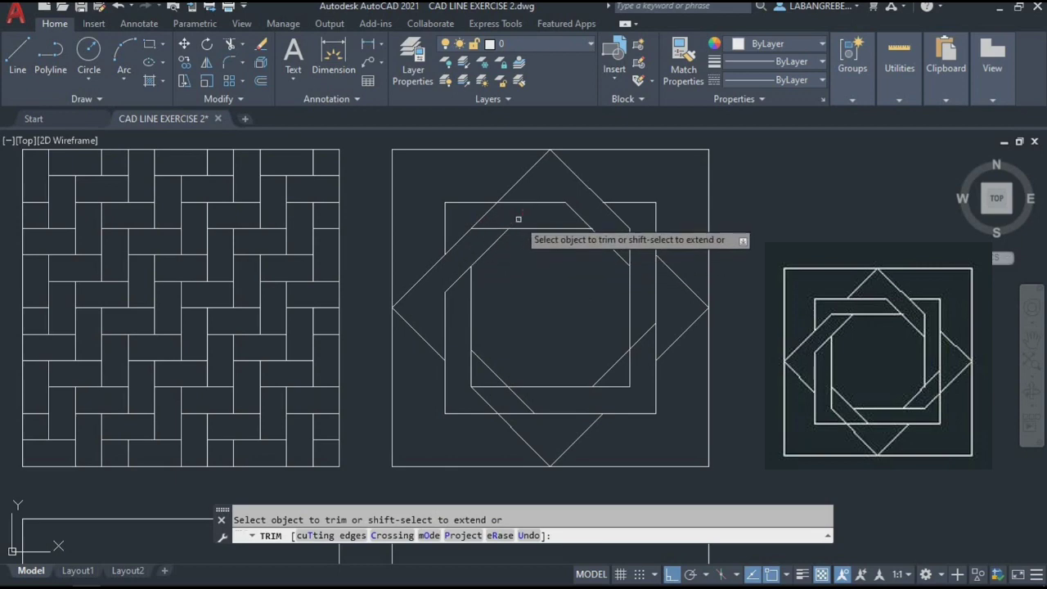
{"action": "left_click", "coordinate": [495, 386]}
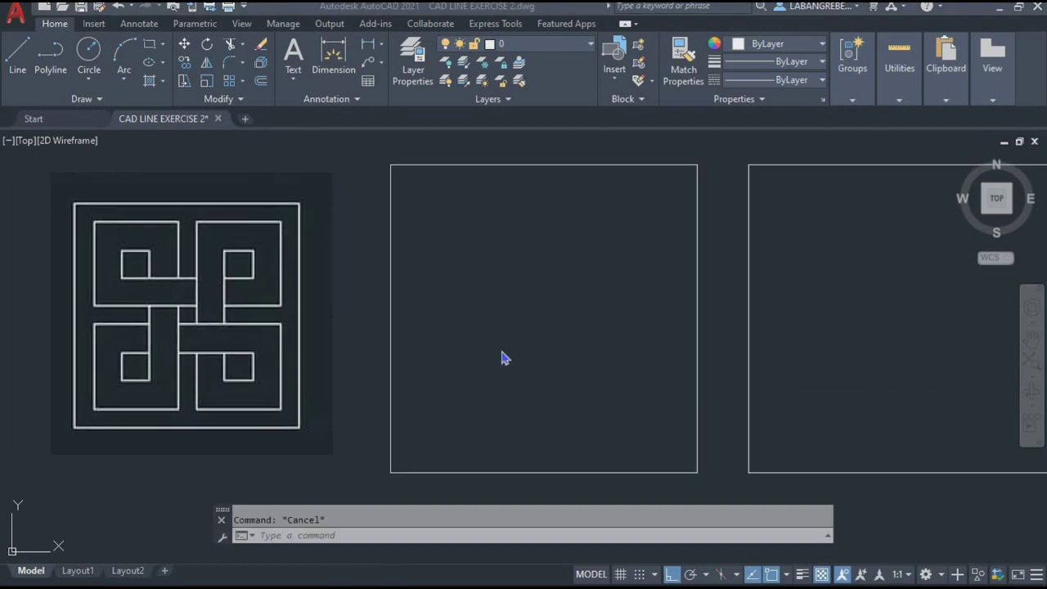
- Offset the fourth box inward at a distance of 1
{"action": "left_click", "coordinate": [394, 312]}
{"action": "type", "text": "O"}
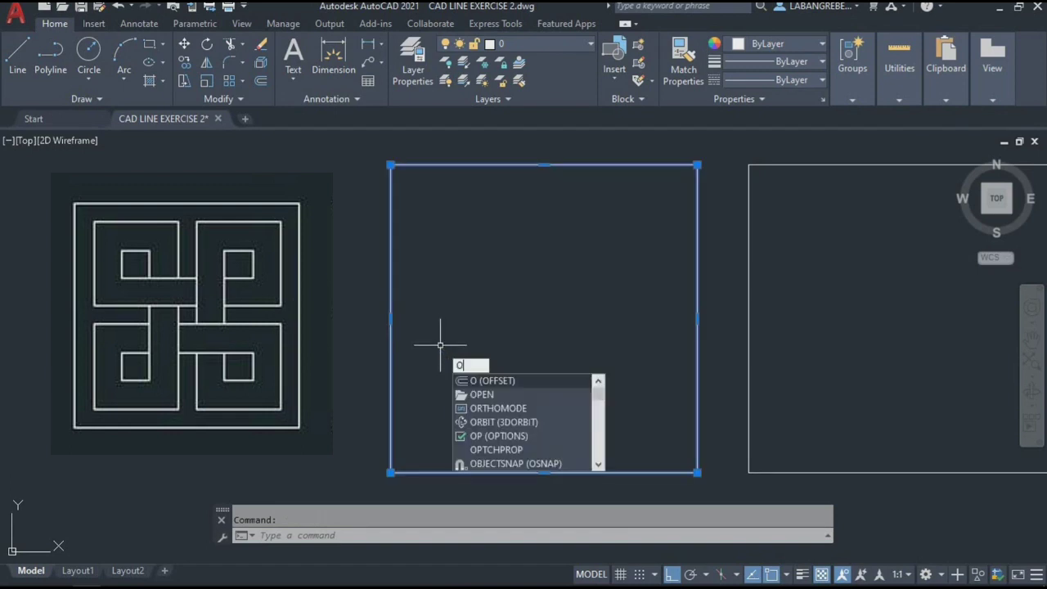
{"action": "key", "text": "Return"}
{"action": "type", "text": "5"}
{"action": "key", "text": "Return"}
{"action": "left_click", "coordinate": [391, 347]}
{"action": "left_click", "coordinate": [434, 270]}
{"action": "key", "text": "Escape"}
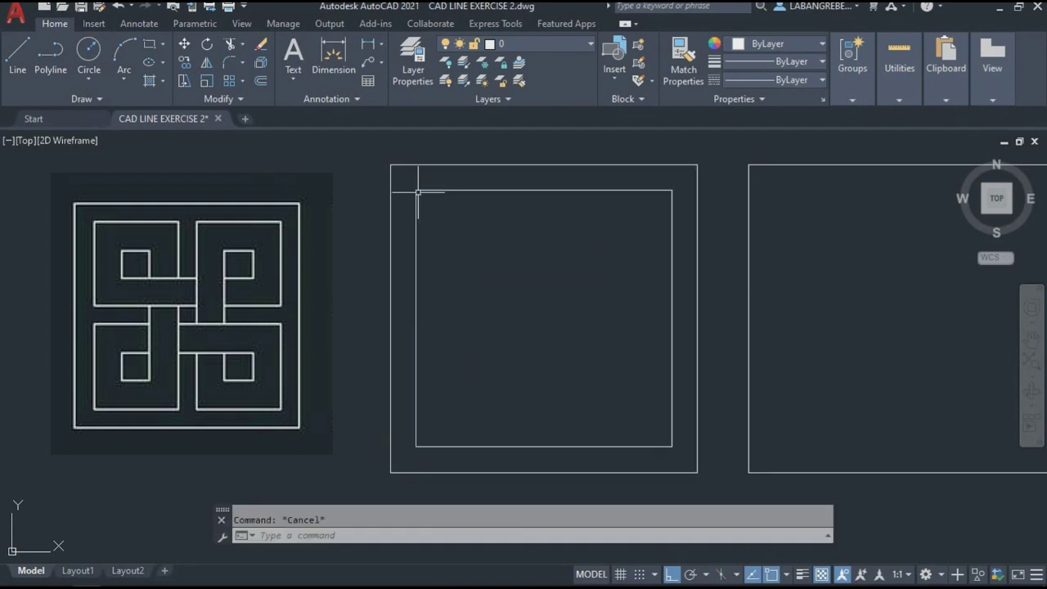
- Draw a 4.5 by 4.5 rectangle inside the fourth box, starting at the upper-left corner of the offset box
{"action": "type", "text": "R"}
{"action": "type", "text": "c"}
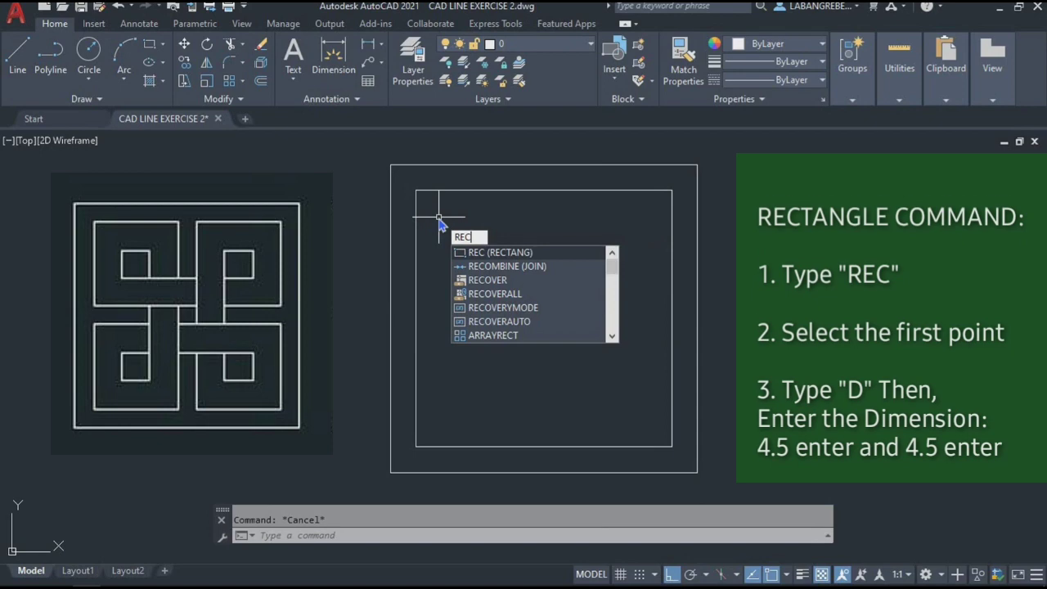
{"action": "key", "text": "Return"}
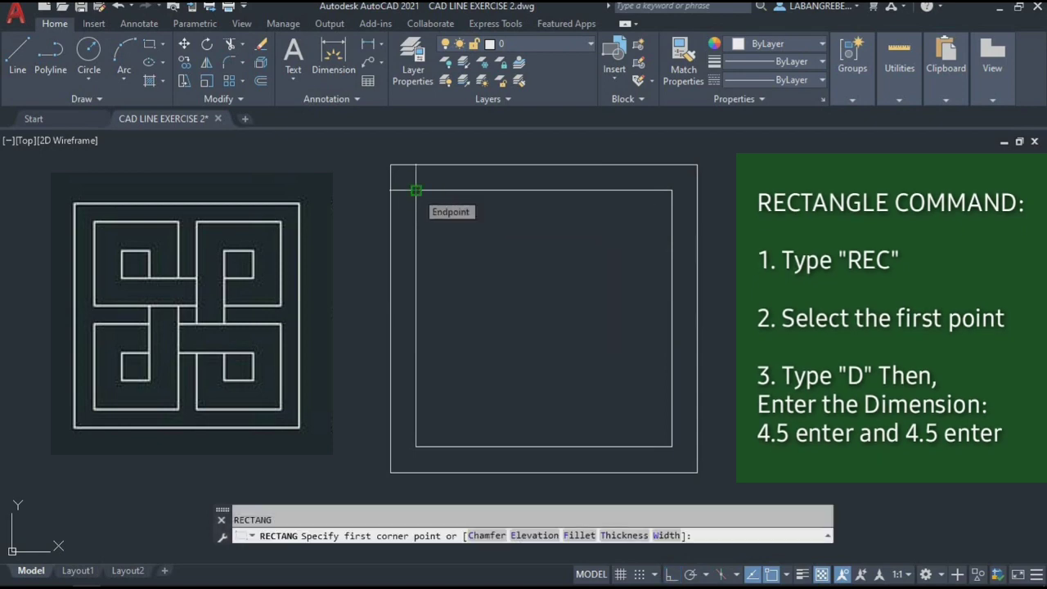
{"action": "left_click", "coordinate": [416, 190]}
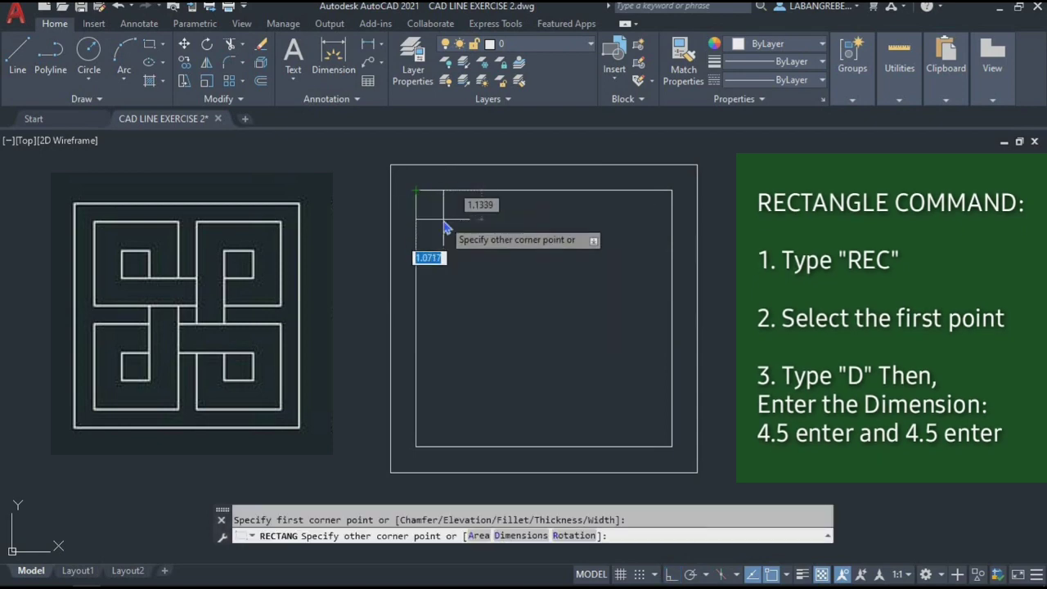
{"action": "type", "text": "d"}
{"action": "key", "text": "Return"}
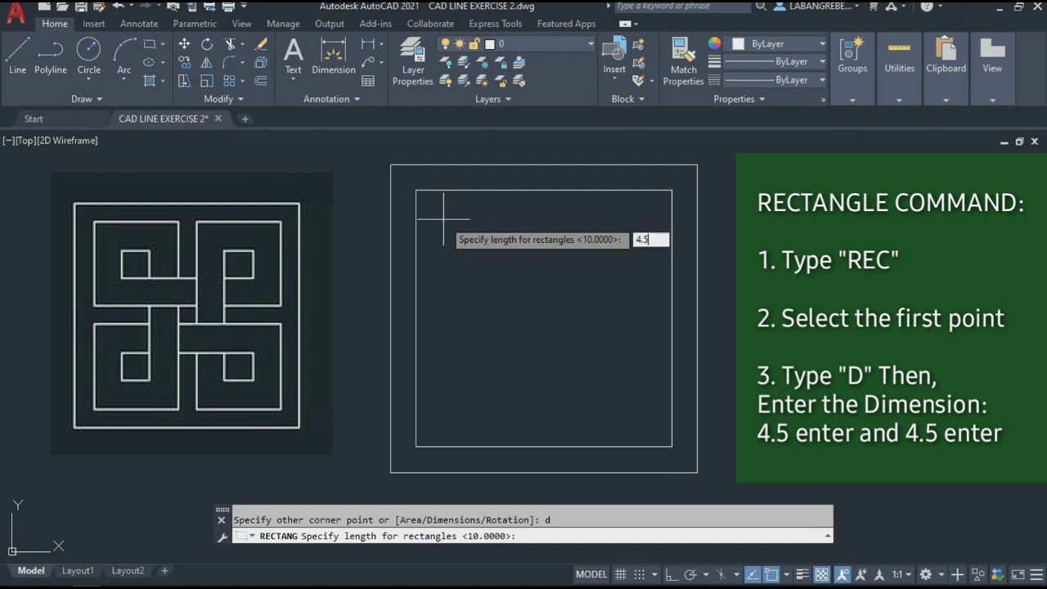
{"action": "key", "text": "Return"}
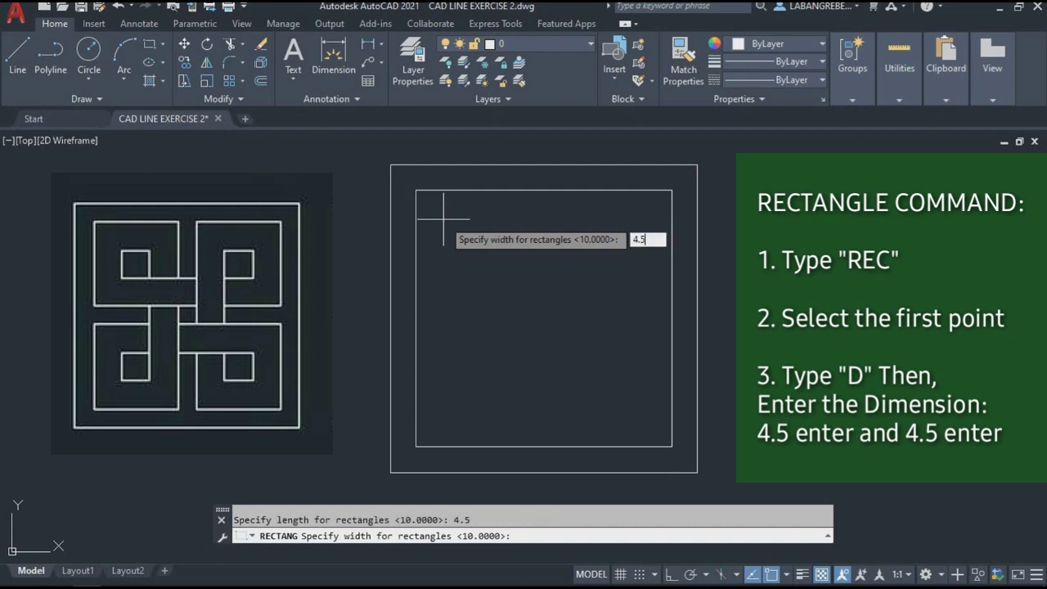
{"action": "type", "text": "4.5"}
{"action": "key", "text": "Return"}
{"action": "left_click", "coordinate": [443, 220]}
{"action": "key", "text": "Escape"}
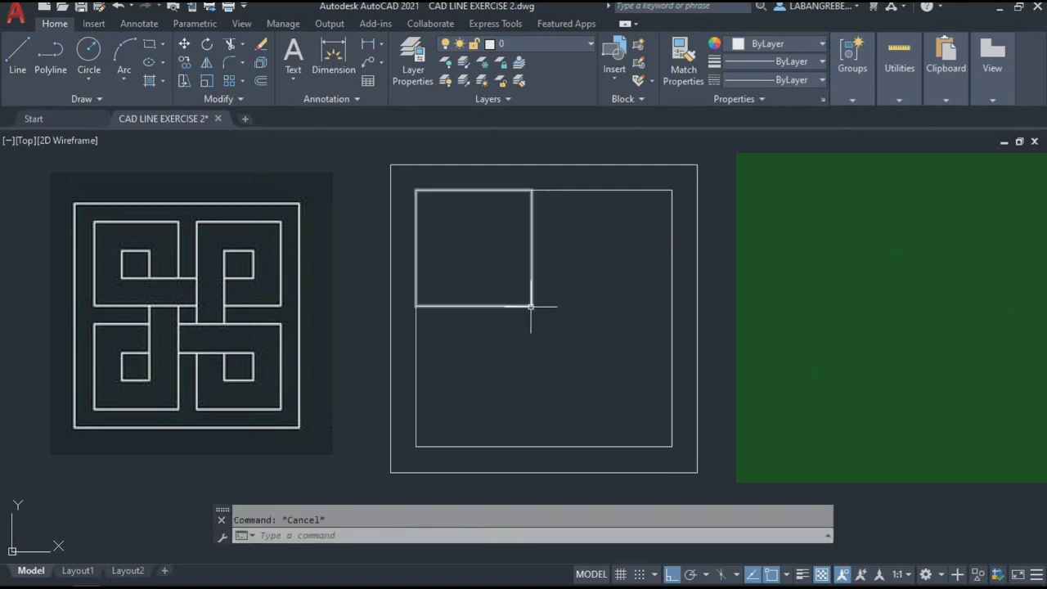
- Offset the 4.5 by 4.5 rectangle inward at a distance of 1.5
{"action": "left_click", "coordinate": [532, 304]}
{"action": "type", "text": "o"}
{"action": "key", "text": "Return"}
{"action": "type", "text": "1"}
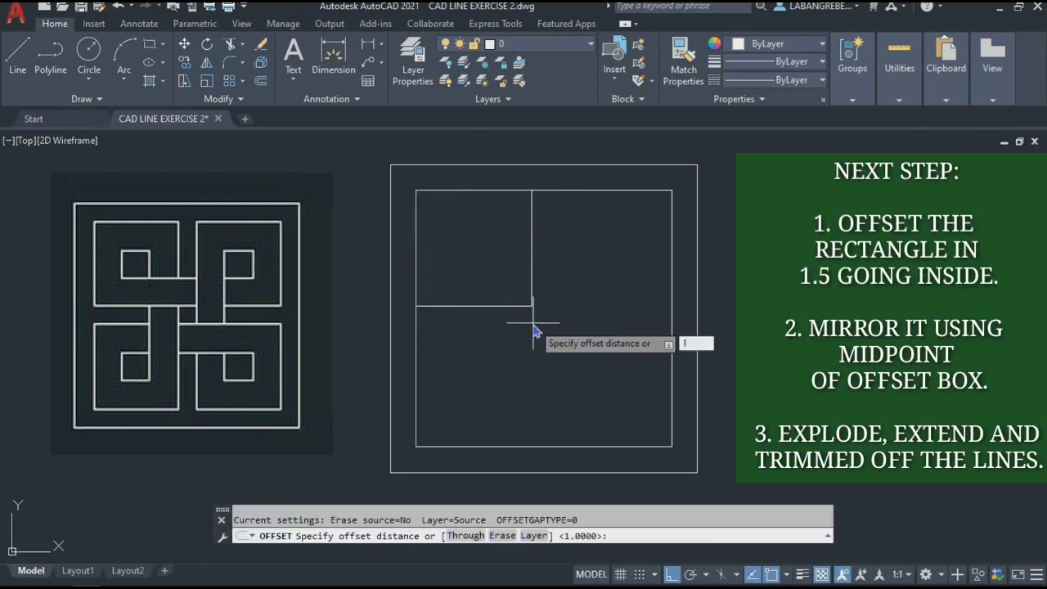
{"action": "type", "text": ".5"}
{"action": "key", "text": "Return"}
{"action": "left_click", "coordinate": [533, 300]}
{"action": "left_click", "coordinate": [491, 254]}
{"action": "key", "text": "Escape"}
- Mirror the two nested squares about the offset box's vertical midline, keeping the originals
{"action": "left_click", "coordinate": [540, 336]}
{"action": "left_click", "coordinate": [494, 257]}
{"action": "type", "text": "mi"}
{"action": "key", "text": "Return"}
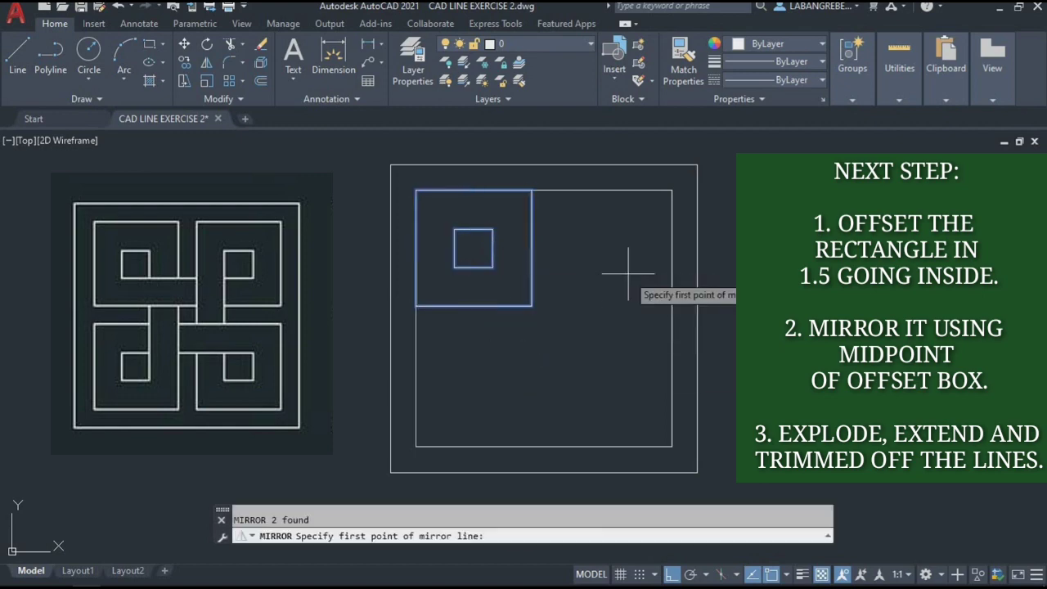
{"action": "left_click", "coordinate": [544, 190]}
{"action": "left_click", "coordinate": [548, 443]}
{"action": "key", "text": "Return"}
- Mirror the upper pair of nested squares about the offset box's horizontal midline, keeping the originals
{"action": "left_click", "coordinate": [618, 351]}
{"action": "left_click", "coordinate": [461, 243]}
{"action": "type", "text": "mi"}
{"action": "key", "text": "Return"}
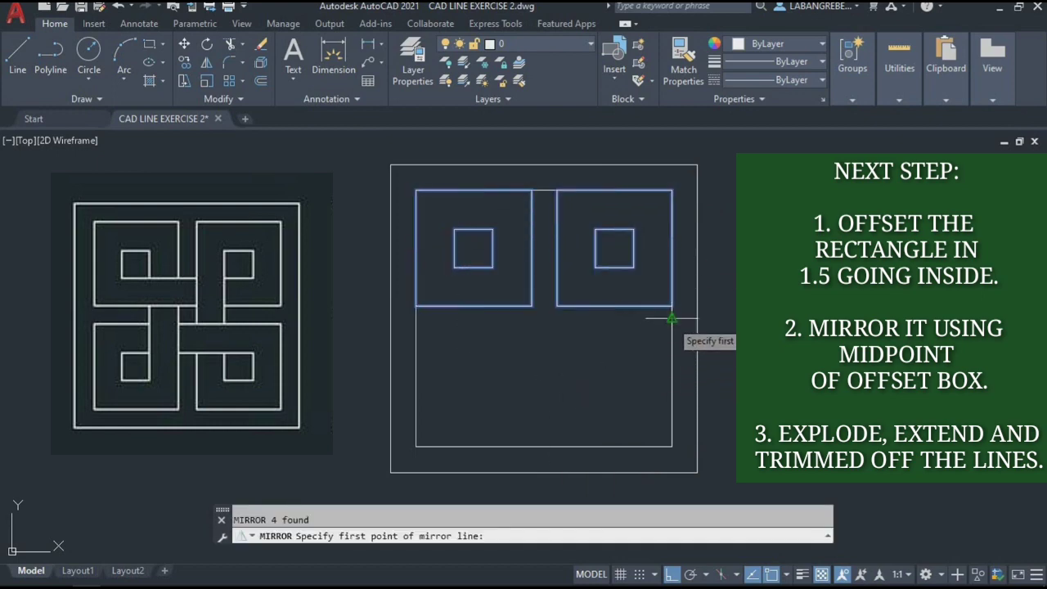
{"action": "left_click", "coordinate": [671, 317]}
{"action": "left_click", "coordinate": [417, 319]}
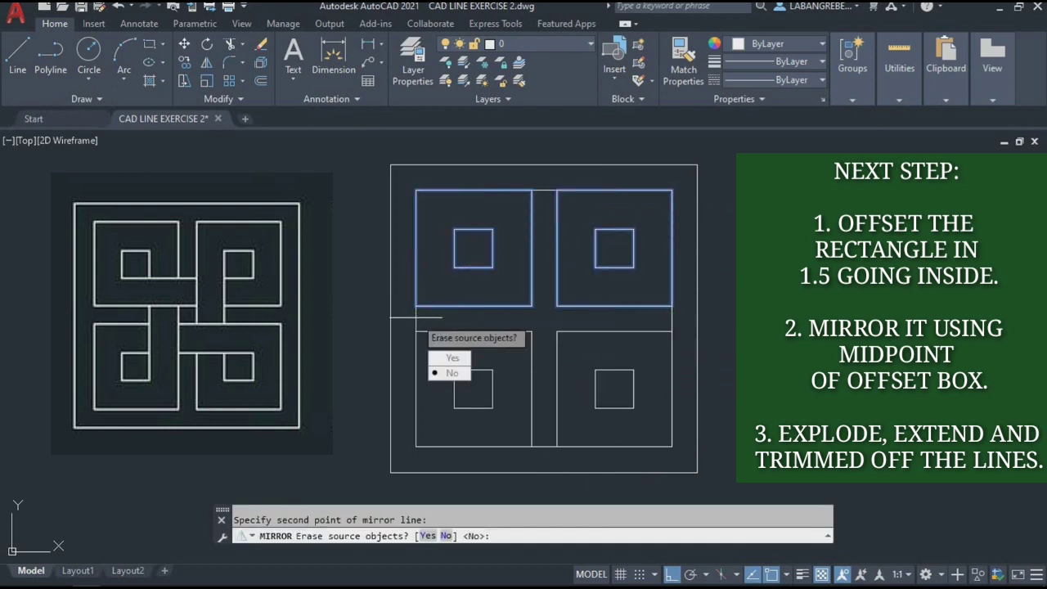
{"action": "key", "text": "Return"}
{"action": "left_click", "coordinate": [614, 413]}
{"action": "left_click", "coordinate": [473, 272]}
{"action": "mouse_move", "coordinate": [472, 270]}
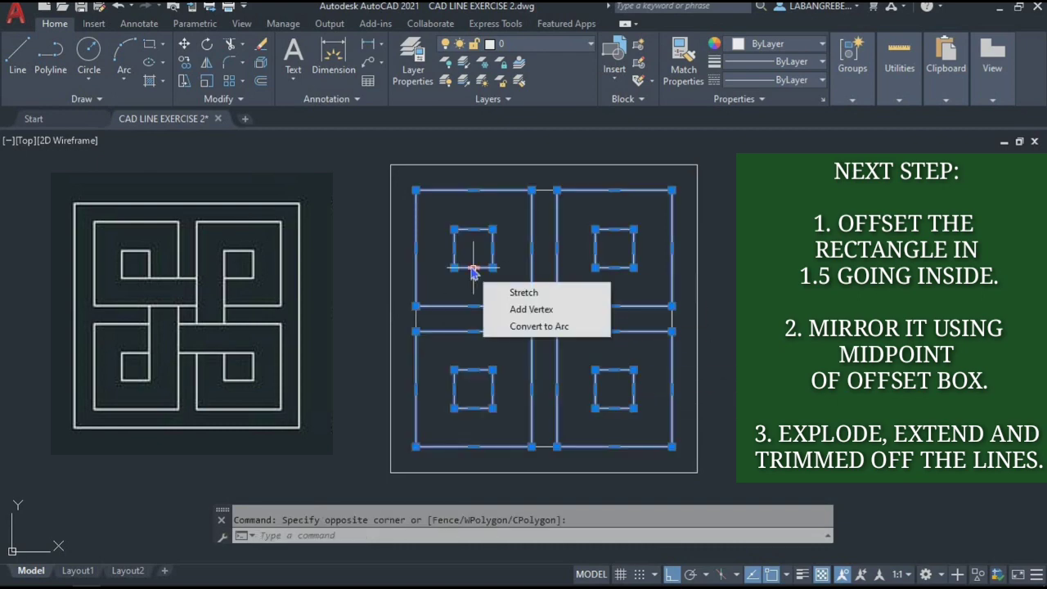
{"action": "key", "text": "Escape"}
- Explode the offset box and all eight squares inside it into separate lines
{"action": "left_click", "coordinate": [678, 458]}
{"action": "left_click", "coordinate": [442, 288]}
{"action": "left_click", "coordinate": [634, 278]}
{"action": "left_click", "coordinate": [444, 257]}
{"action": "type", "text": "x"}
{"action": "key", "text": "Return"}
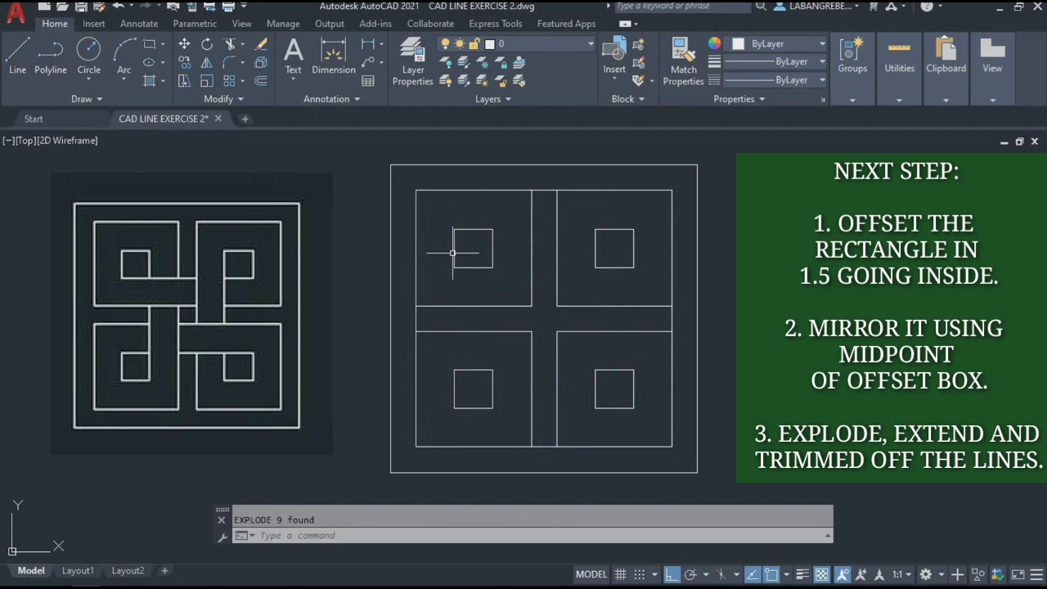
- Trim the offset box's short segments bridging the gaps between the four large squares
{"action": "key", "text": "Return"}
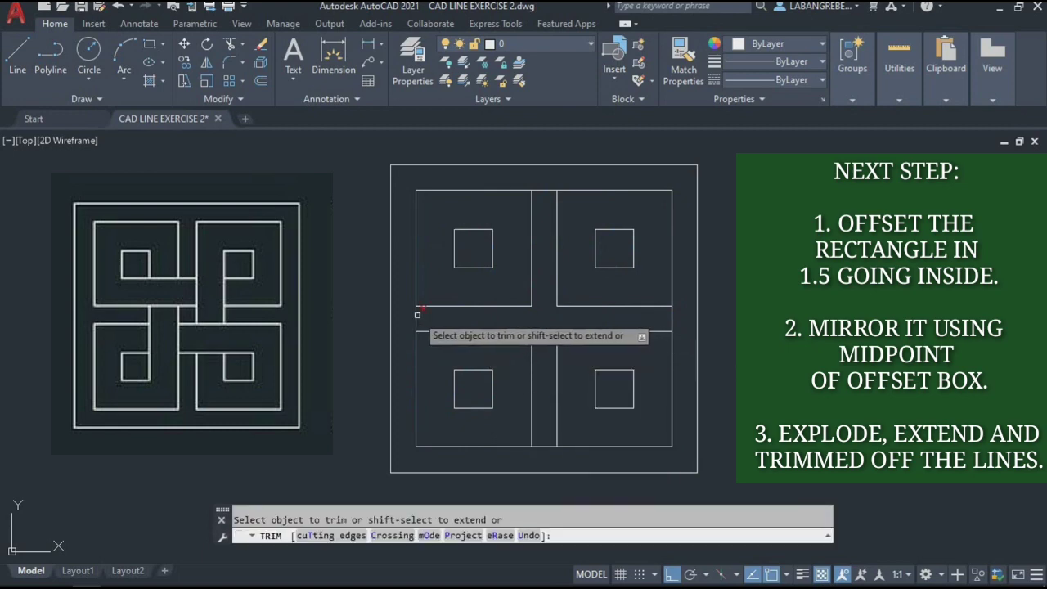
{"action": "left_click", "coordinate": [671, 319]}
{"action": "left_click", "coordinate": [544, 446]}
{"action": "key", "text": "Escape"}
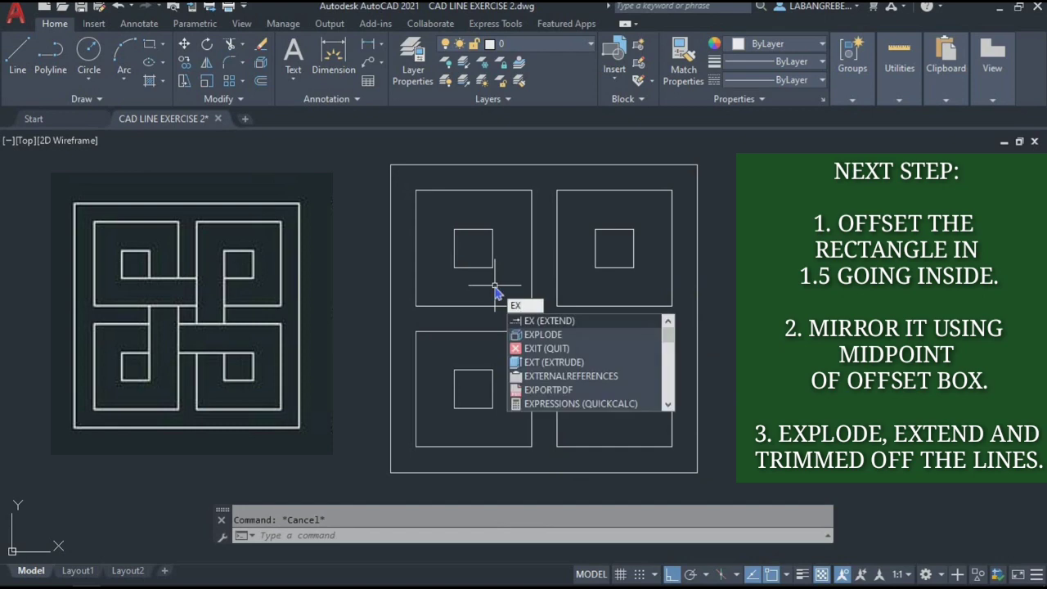
- Extend the small and large squares' inner edges across the central gaps to the neighbouring squares' lines
{"action": "key", "text": "Return"}
{"action": "left_click", "coordinate": [475, 266]}
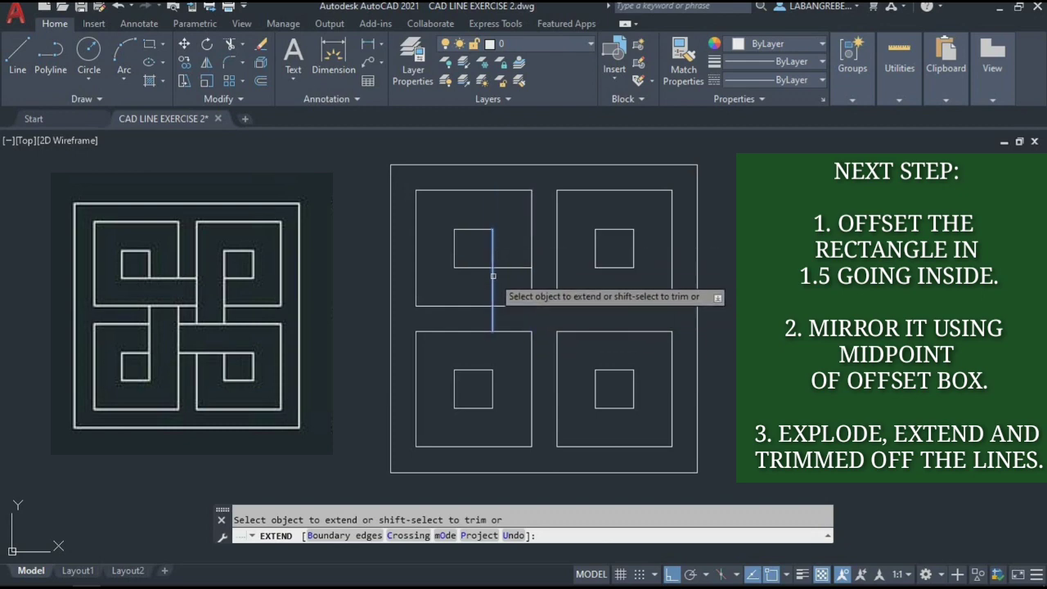
{"action": "left_click", "coordinate": [493, 319]}
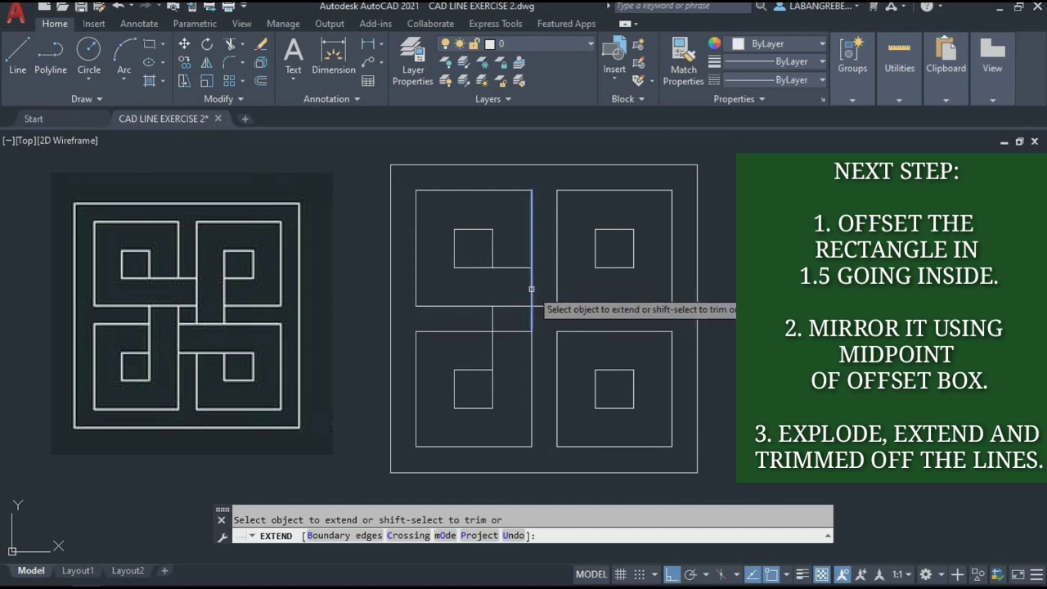
{"action": "left_click", "coordinate": [531, 309]}
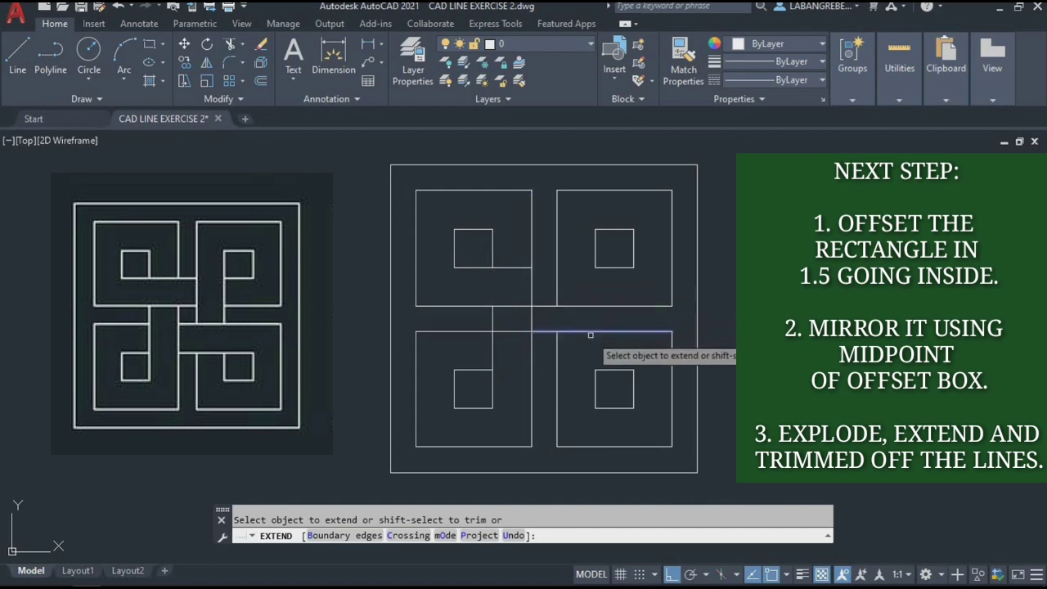
{"action": "left_click", "coordinate": [480, 370]}
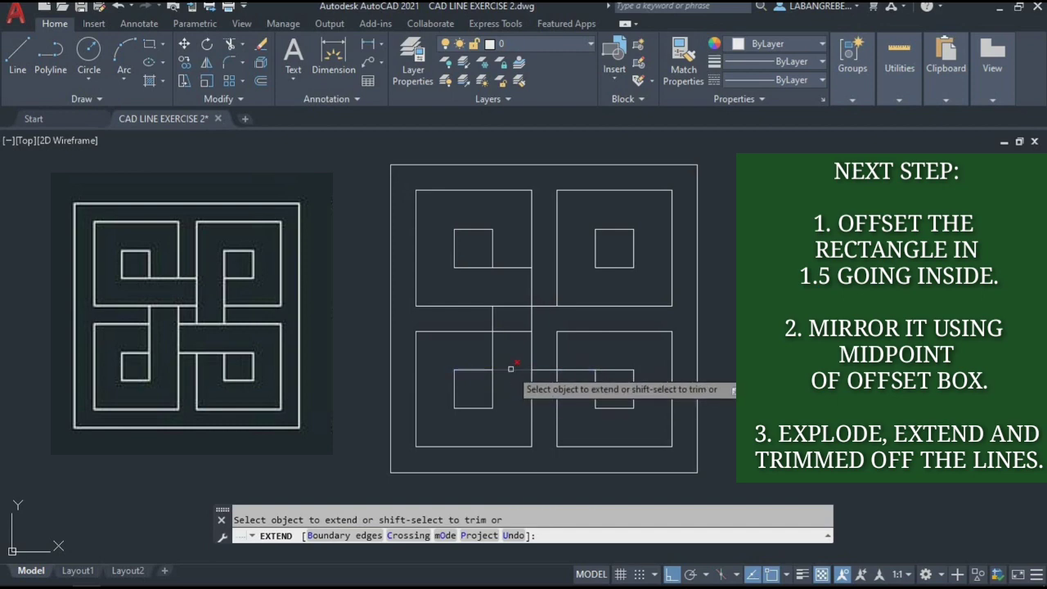
{"action": "left_click", "coordinate": [510, 370]}
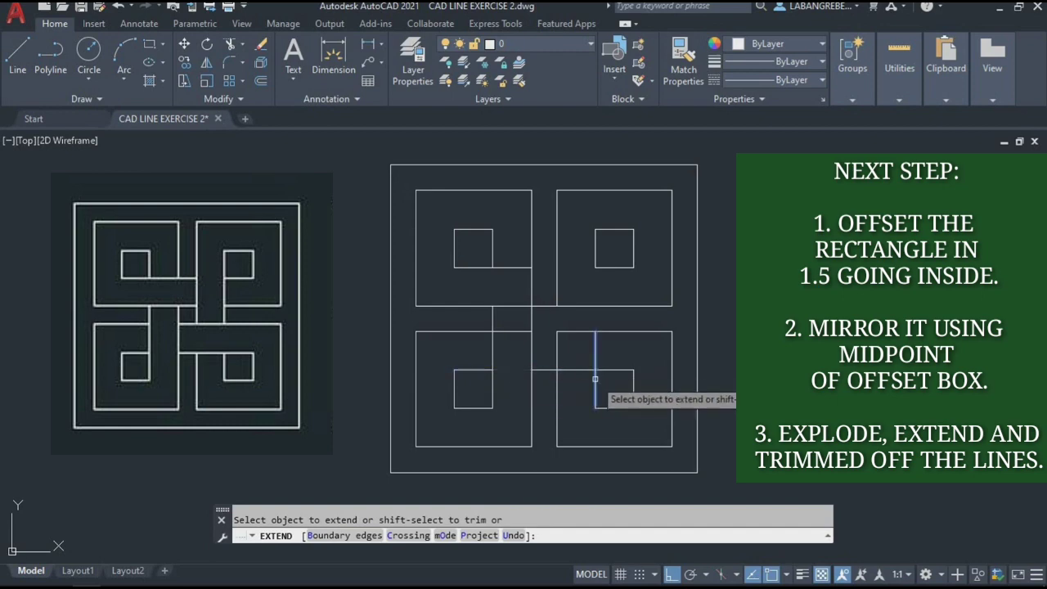
{"action": "left_click", "coordinate": [594, 379]}
{"action": "left_click", "coordinate": [596, 360]}
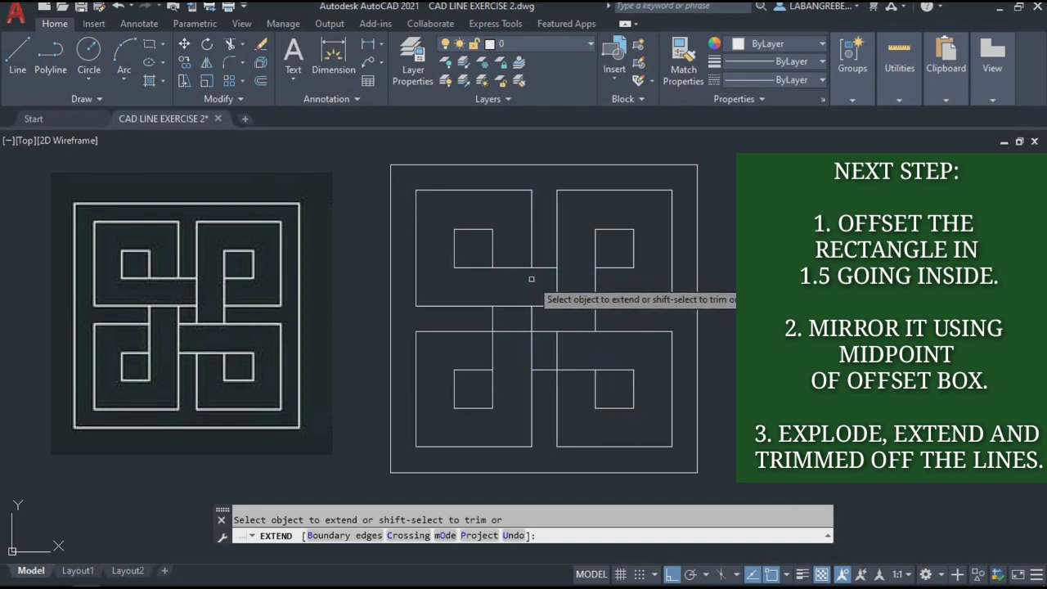
- Trim the overlapping segments where the bands cross at the centre to create the over-and-under interlacing
{"action": "left_click", "coordinate": [522, 331], "text": "shift"}
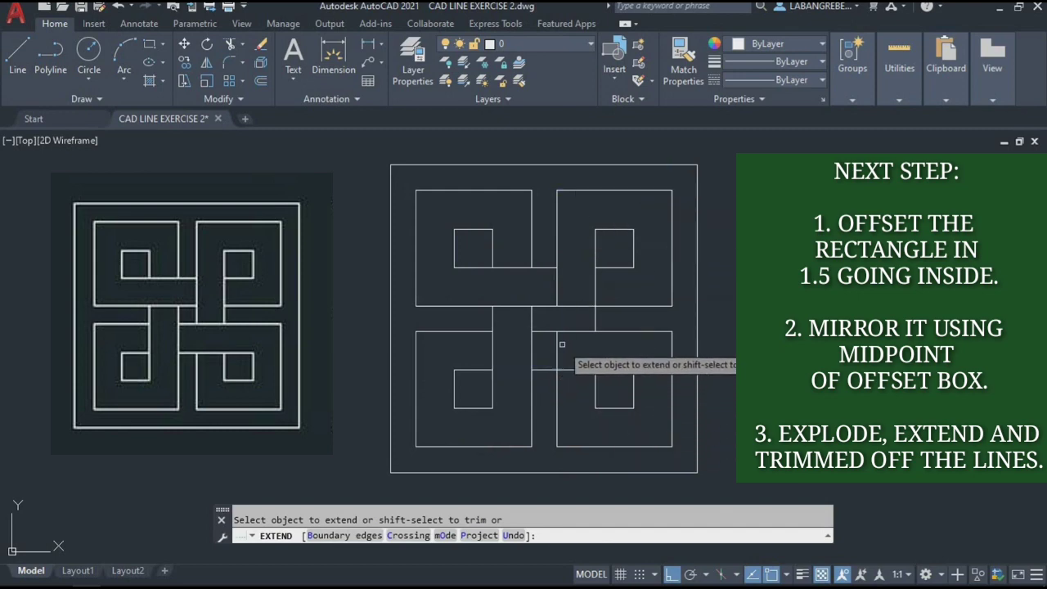
{"action": "left_click", "coordinate": [557, 290]}
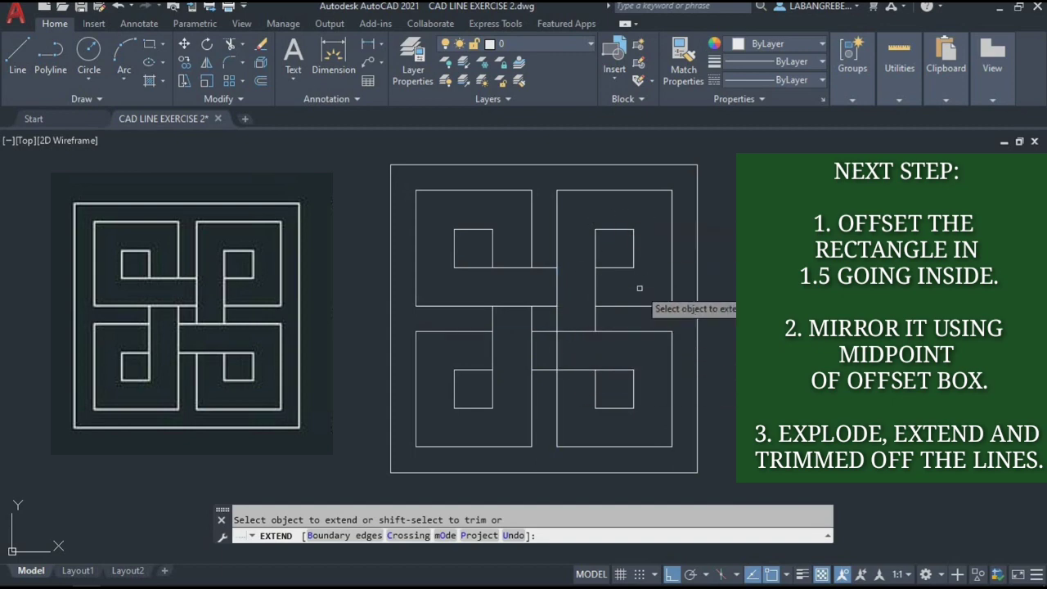
{"action": "left_click", "coordinate": [557, 348], "text": "shift"}
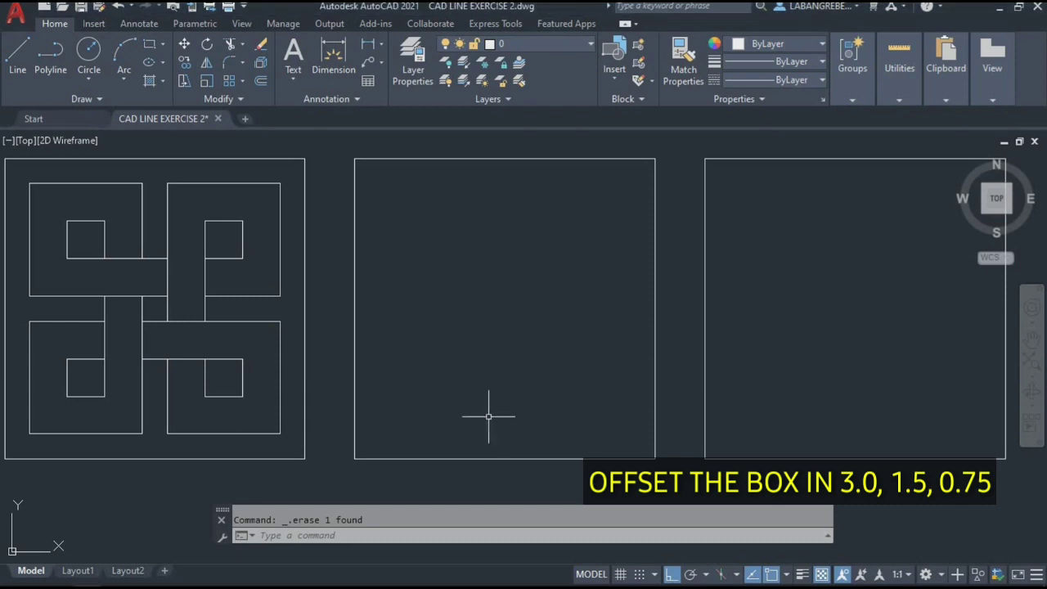
- Offset the fifth box inward by 3
{"action": "left_click", "coordinate": [487, 458]}
{"action": "type", "text": "o"}
{"action": "key", "text": "Return"}
{"action": "key", "text": "Return"}
{"action": "left_click", "coordinate": [486, 457]}
{"action": "left_click", "coordinate": [492, 390]}
{"action": "key", "text": "Escape"}
- Offset the new inner square inward by 1.5
{"action": "left_click", "coordinate": [498, 384]}
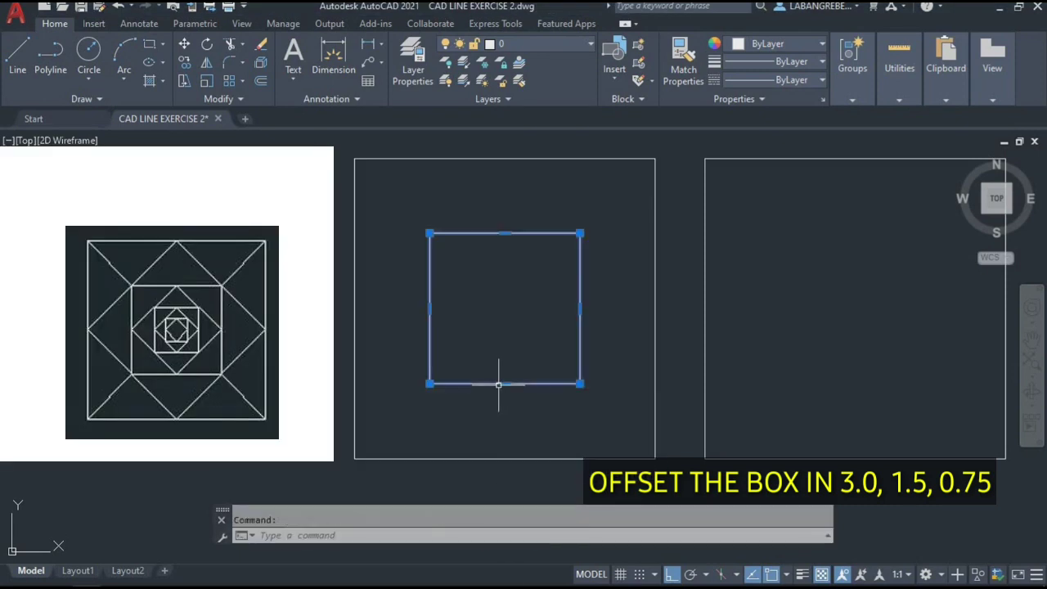
{"action": "type", "text": "o"}
{"action": "key", "text": "Return"}
{"action": "type", "text": "1.5"}
{"action": "key", "text": "Return"}
{"action": "left_click", "coordinate": [498, 384]}
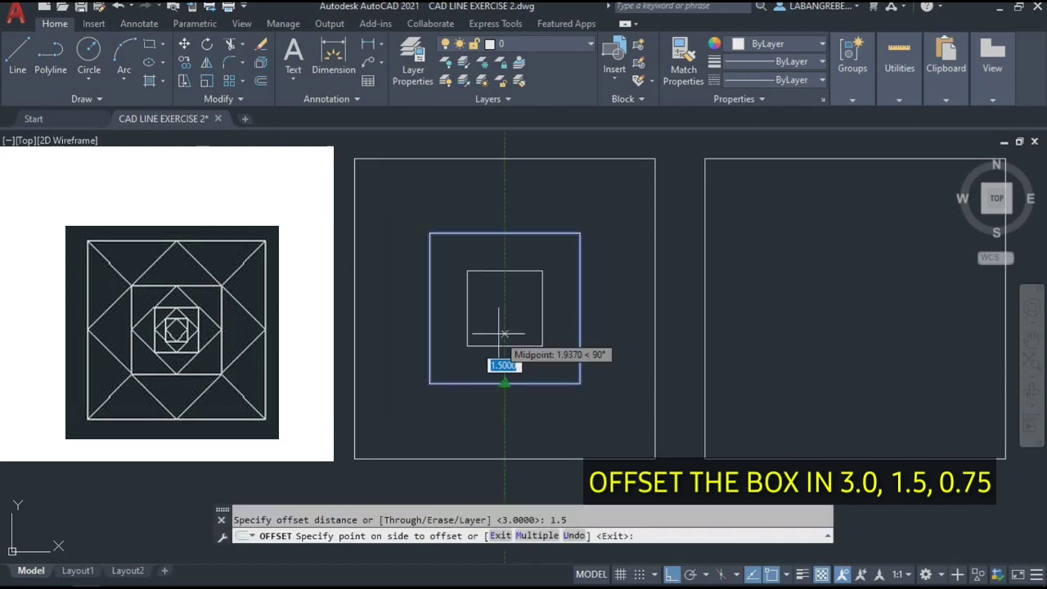
{"action": "left_click", "coordinate": [493, 271]}
{"action": "key", "text": "Escape"}
- Offset the innermost square inward by 0.75
{"action": "key", "text": "Return"}
{"action": "type", "text": ".75"}
{"action": "key", "text": "Return"}
{"action": "left_click", "coordinate": [467, 271]}
{"action": "left_click", "coordinate": [508, 304]}
{"action": "key", "text": "Escape"}
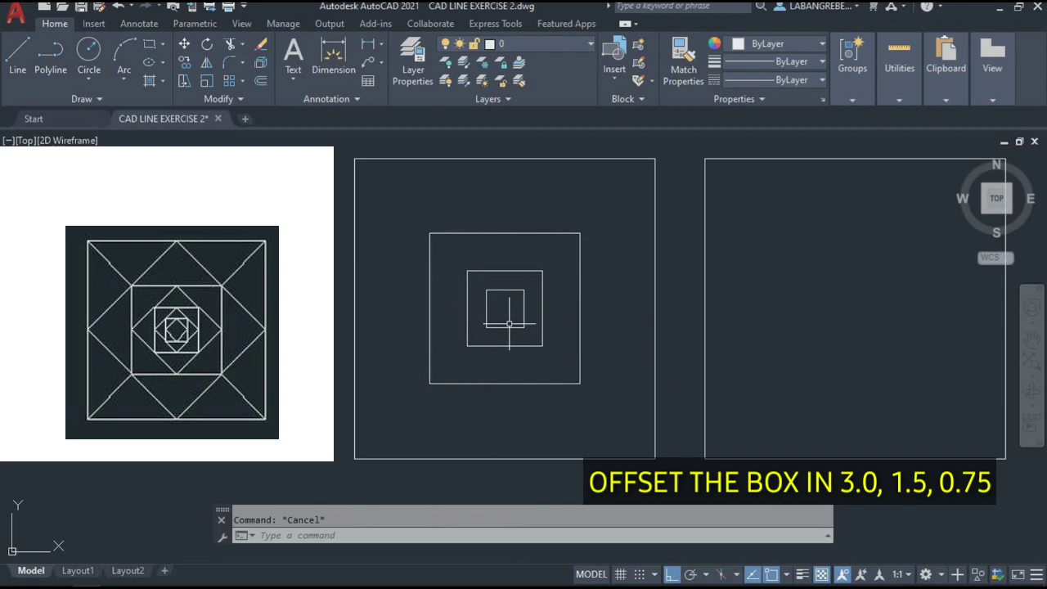
- Draw a closed polyline diamond through the edge midpoints of the smallest square
{"action": "left_click", "coordinate": [787, 574]}
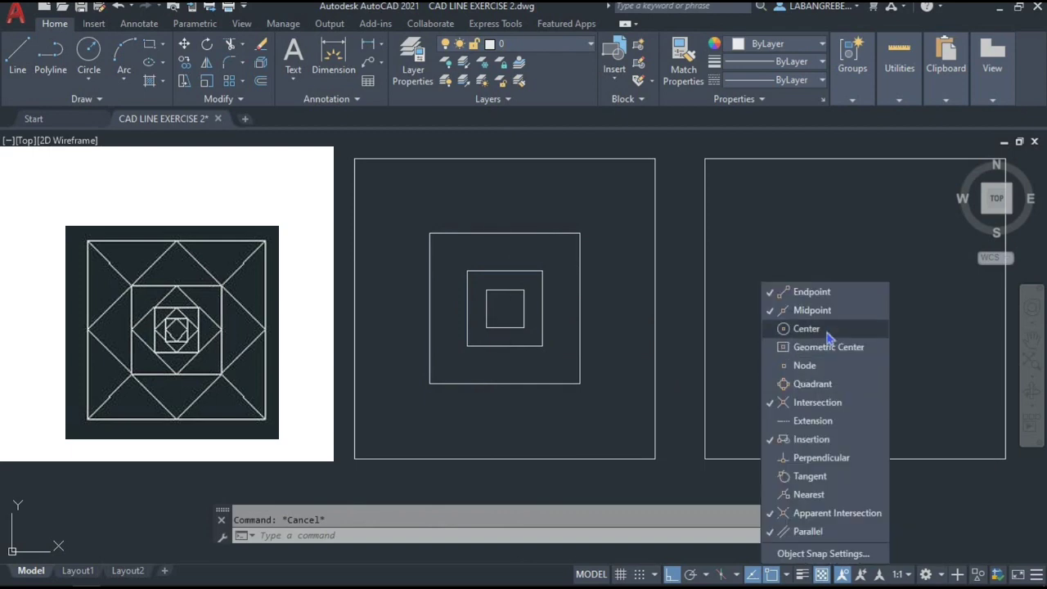
{"action": "left_click", "coordinate": [630, 351]}
{"action": "type", "text": "PL"}
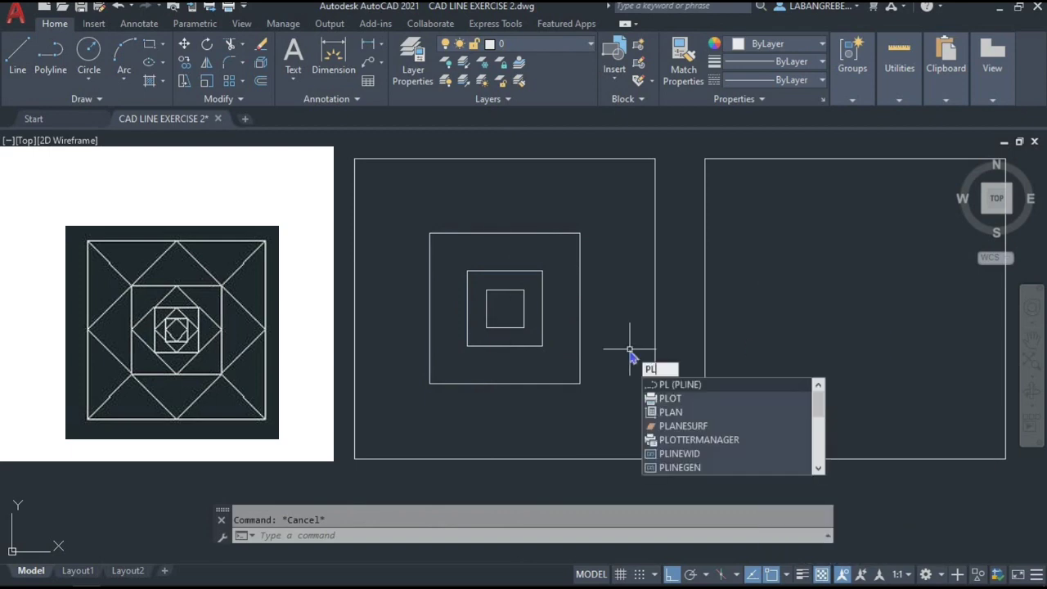
{"action": "key", "text": "Return"}
{"action": "left_click", "coordinate": [505, 290]}
{"action": "left_click", "coordinate": [505, 327]}
{"action": "left_click", "coordinate": [486, 308]}
{"action": "left_click", "coordinate": [505, 290]}
{"action": "key", "text": "Return"}
- Draw a closed polyline diamond through the edge midpoints of the second-smallest square
{"action": "key", "text": "Return"}
{"action": "left_click", "coordinate": [505, 270]}
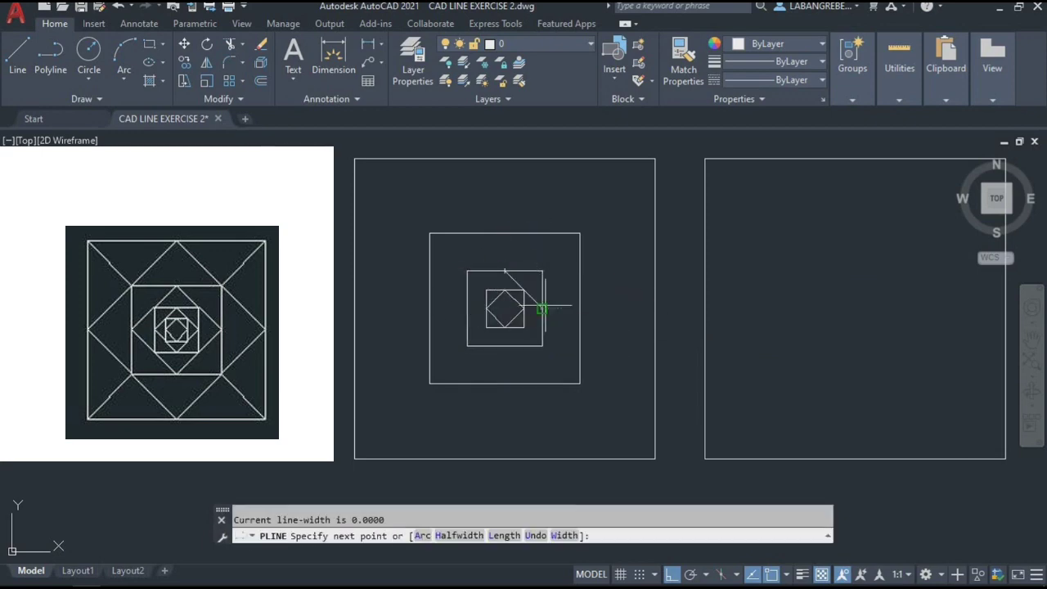
{"action": "left_click", "coordinate": [543, 309]}
{"action": "left_click", "coordinate": [505, 346]}
{"action": "left_click", "coordinate": [468, 308]}
{"action": "left_click", "coordinate": [505, 270]}
{"action": "key", "text": "Return"}
- Draw a closed polyline diamond through the edge midpoints of the largest offset square
{"action": "key", "text": "Return"}
{"action": "left_click", "coordinate": [505, 233]}
{"action": "left_click", "coordinate": [580, 309]}
{"action": "left_click", "coordinate": [504, 383]}
{"action": "left_click", "coordinate": [429, 309]}
{"action": "left_click", "coordinate": [505, 233]}
{"action": "key", "text": "Return"}
- Draw a closed polyline diamond through the edge midpoints of the outer box
{"action": "key", "text": "Return"}
{"action": "left_click", "coordinate": [505, 158]}
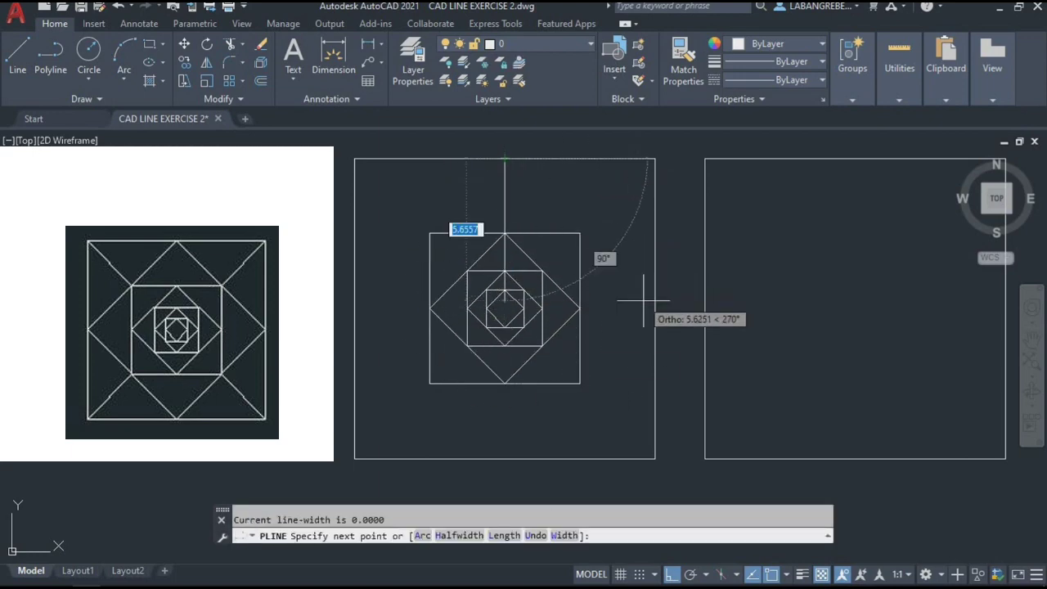
{"action": "left_click", "coordinate": [654, 308]}
{"action": "left_click", "coordinate": [504, 458]}
{"action": "left_click", "coordinate": [354, 308]}
{"action": "left_click", "coordinate": [505, 157]}
{"action": "key", "text": "Return"}
- Draw lines from the largest inner square's two upper corners to the matching corners of the outer box
{"action": "key", "text": "Return"}
{"action": "key", "text": "l"}
{"action": "key", "text": "Return"}
{"action": "left_click", "coordinate": [580, 233]}
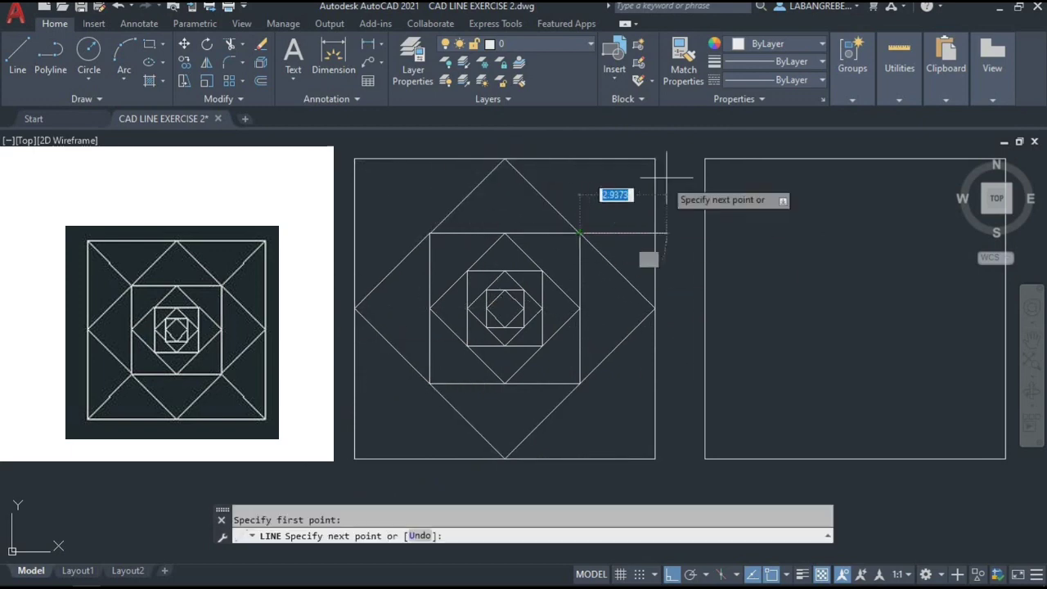
{"action": "left_click", "coordinate": [654, 158]}
{"action": "key", "text": "Return"}
{"action": "key", "text": "Return"}
{"action": "left_click", "coordinate": [430, 233]}
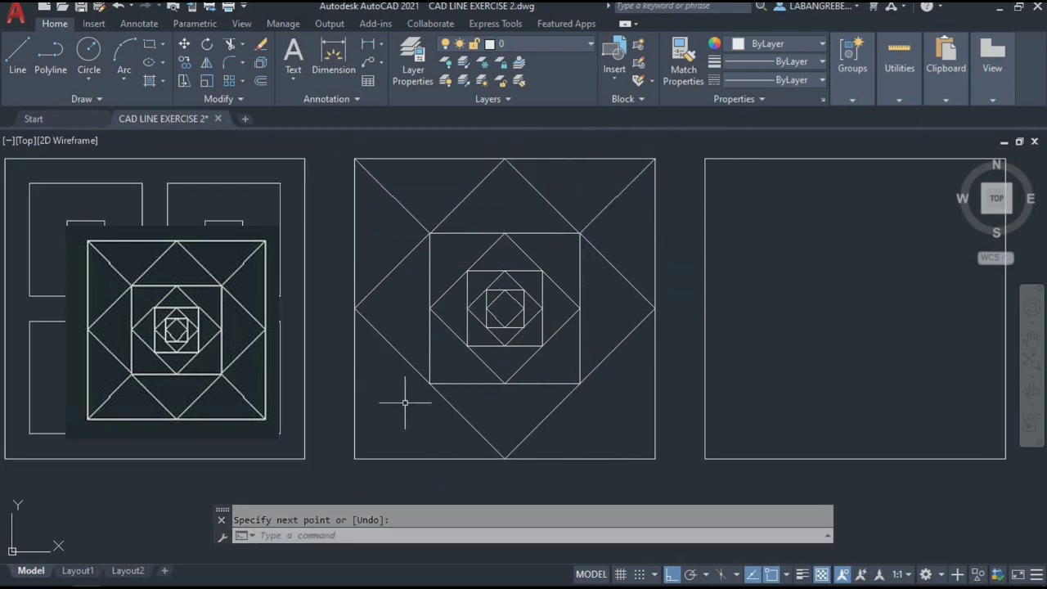
{"action": "left_click", "coordinate": [354, 158]}
{"action": "key", "text": "Return"}
- Draw lines from the largest inner square's two lower corners to the matching corners of the outer box
{"action": "key", "text": "Return"}
{"action": "left_click", "coordinate": [429, 383]}
{"action": "left_click", "coordinate": [354, 458]}
{"action": "key", "text": "Return"}
{"action": "key", "text": "Return"}
{"action": "left_click", "coordinate": [581, 383]}
{"action": "left_click", "coordinate": [655, 458]}
{"action": "key", "text": "Return"}
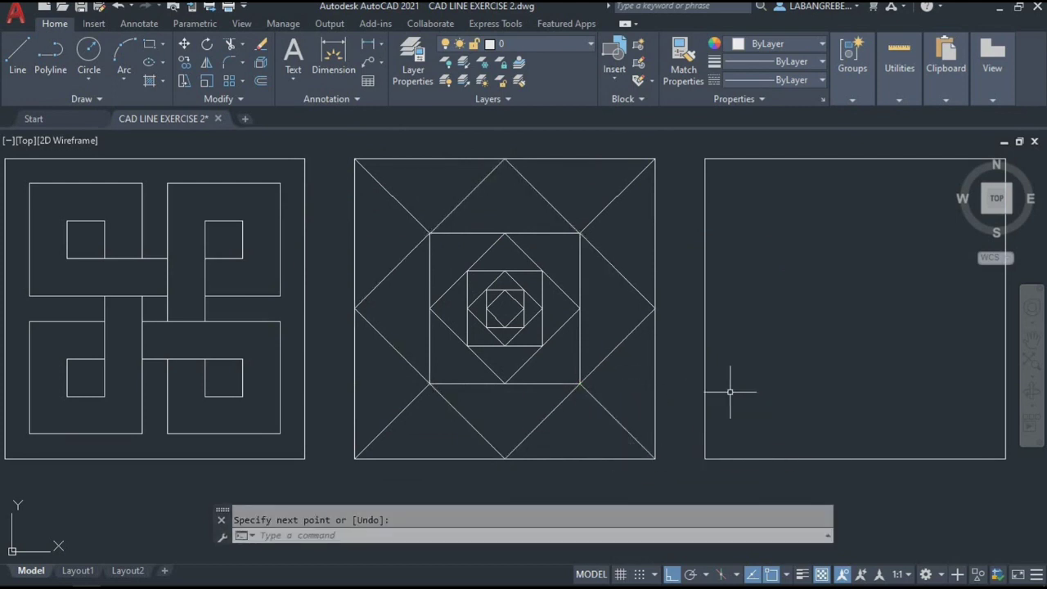
{"action": "key", "text": "Escape"}
- Draw a 1 by 1 rectangle inside the upper-left corner of the empty sixth box
{"action": "middle_click_drag", "start_coordinate": [871, 390], "coordinate": [532, 398]}
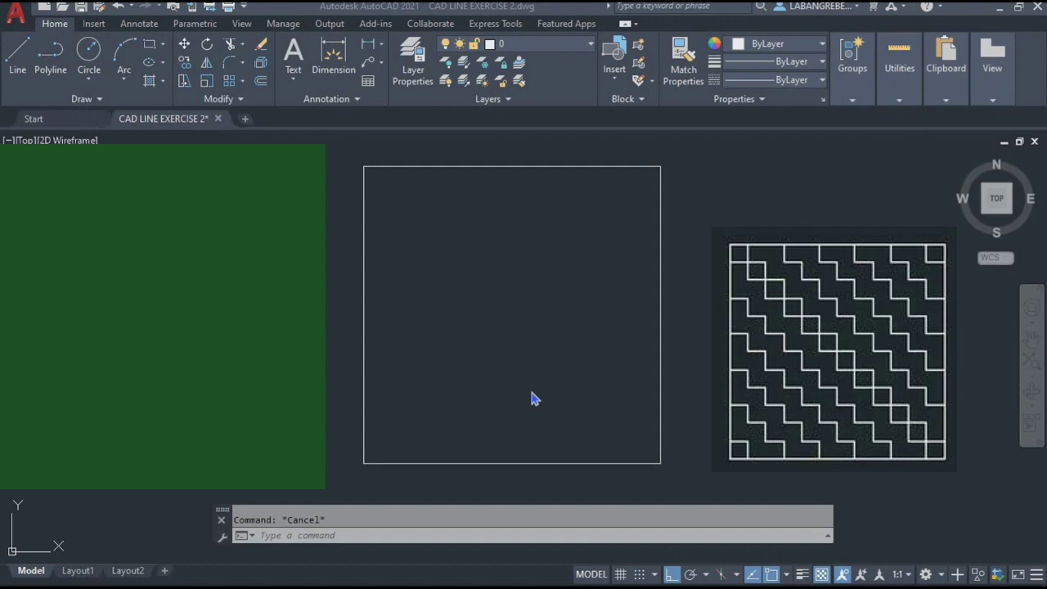
{"action": "left_click", "coordinate": [451, 534]}
{"action": "type", "text": "REC"}
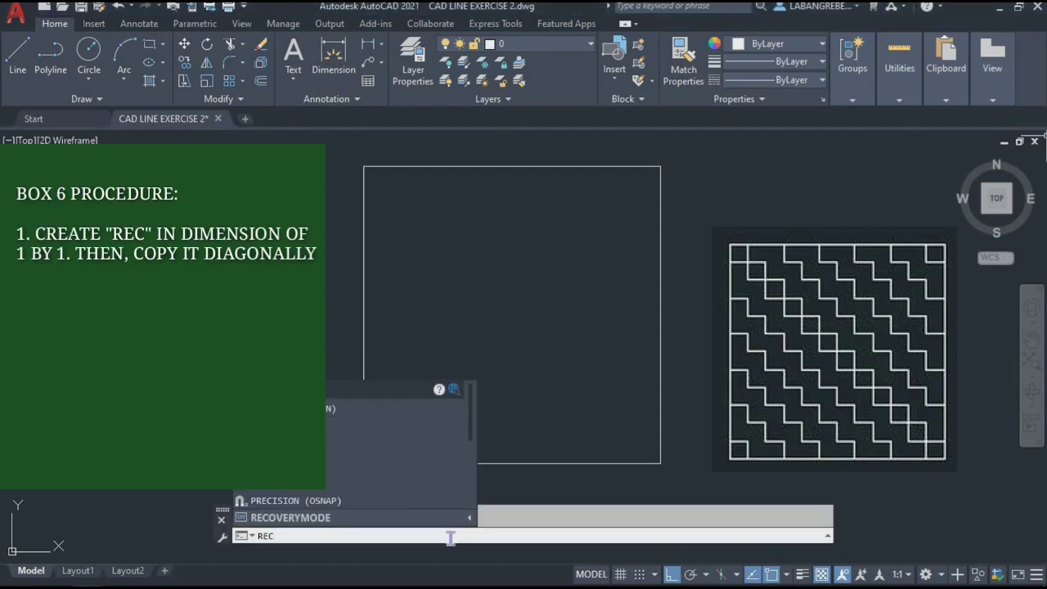
{"action": "key", "text": "Return"}
{"action": "left_click", "coordinate": [364, 166]}
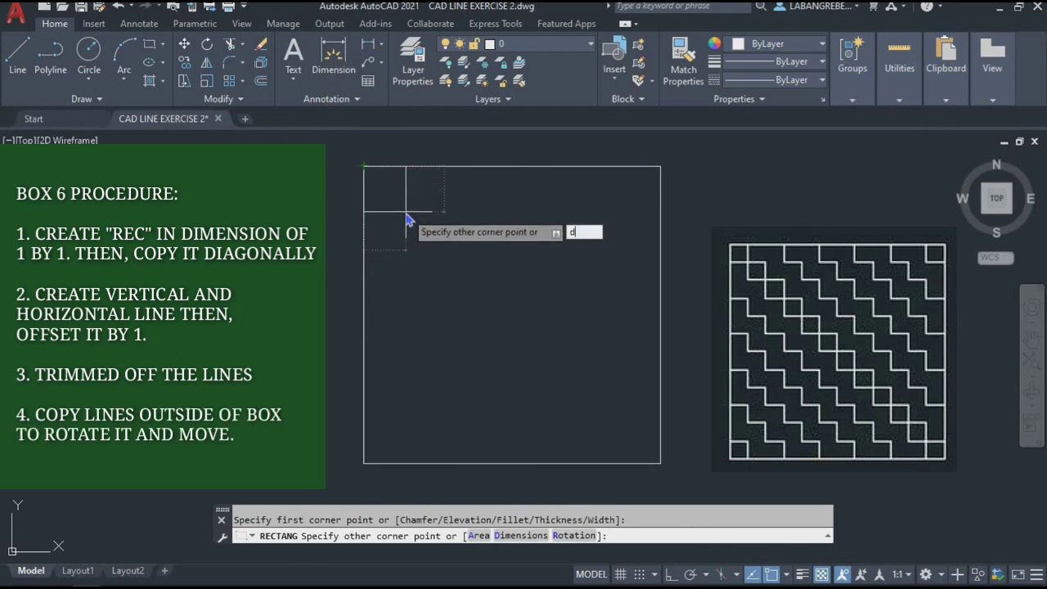
{"action": "type", "text": "d"}
{"action": "key", "text": "Return"}
{"action": "key", "text": "Return"}
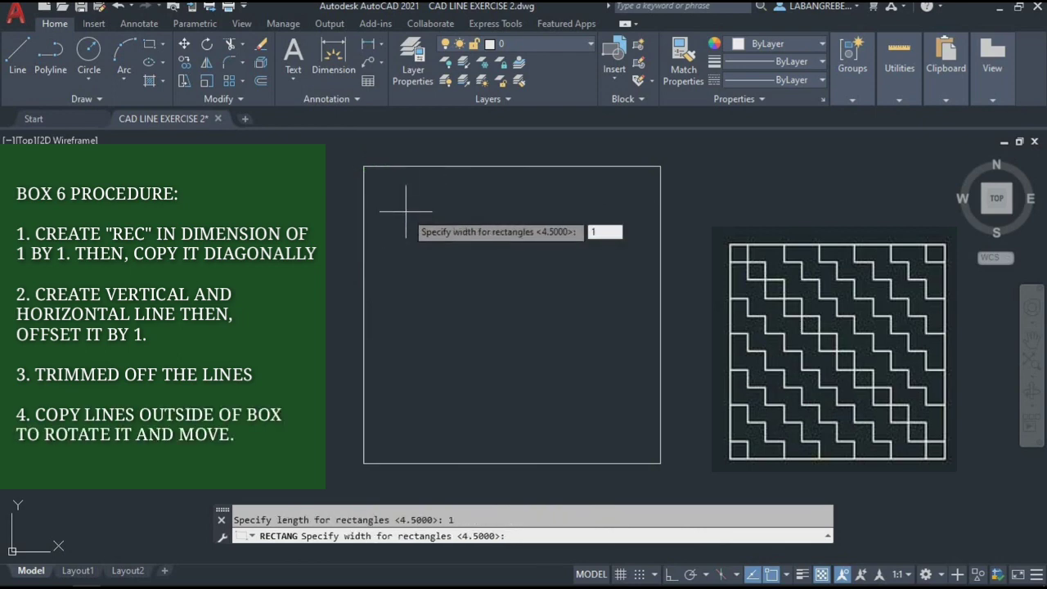
{"action": "key", "text": "Return"}
{"action": "left_click", "coordinate": [405, 211]}
{"action": "key", "text": "Return"}
{"action": "key", "text": "Escape"}
- Draw a diagonal guide line from the sixth box's upper-left corner to its lower-right corner
{"action": "scroll", "coordinate": [399, 196], "scroll_direction": "up", "scroll_amount": 2}
{"action": "left_click", "coordinate": [369, 180]}
{"action": "key", "text": "Escape"}
{"action": "scroll", "coordinate": [421, 227], "scroll_direction": "down", "scroll_amount": 3}
{"action": "scroll", "coordinate": [385, 229], "scroll_direction": "up", "scroll_amount": 1}
{"action": "type", "text": "l"}
{"action": "key", "text": "Return"}
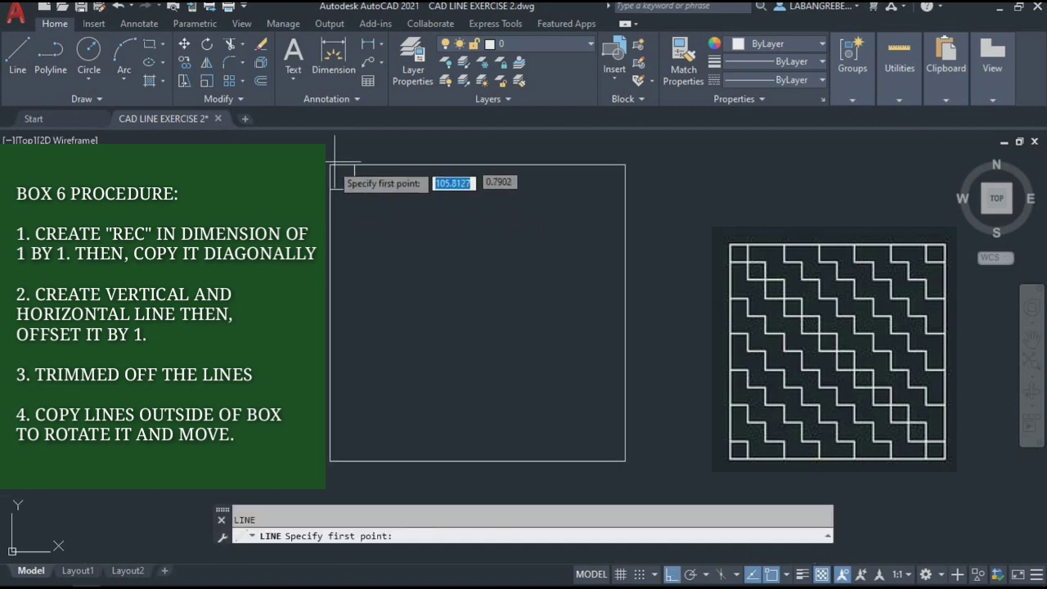
{"action": "left_click", "coordinate": [330, 166]}
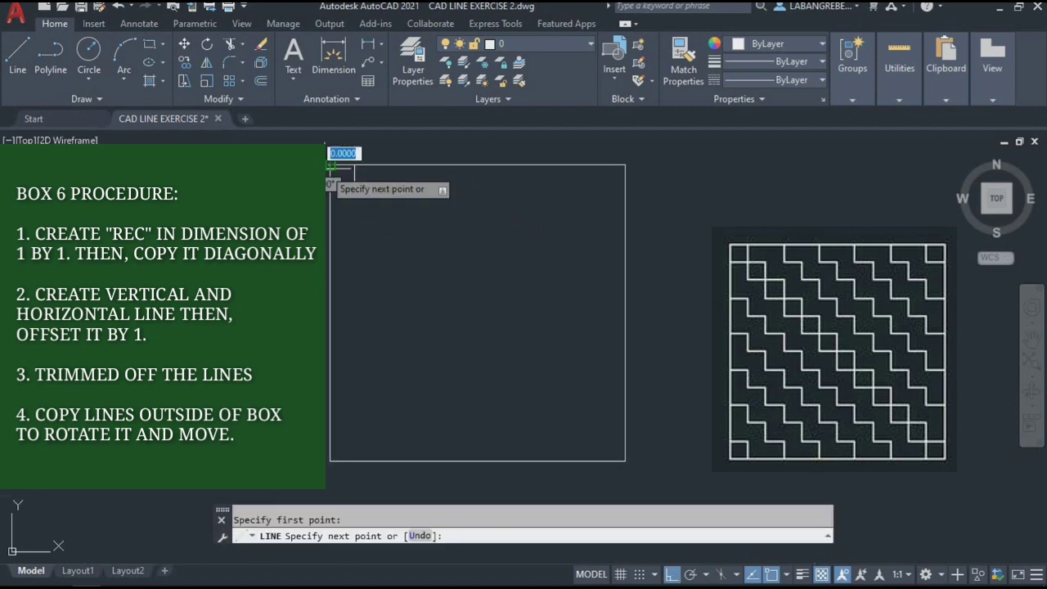
{"action": "left_click", "coordinate": [625, 461]}
{"action": "key", "text": "Escape"}
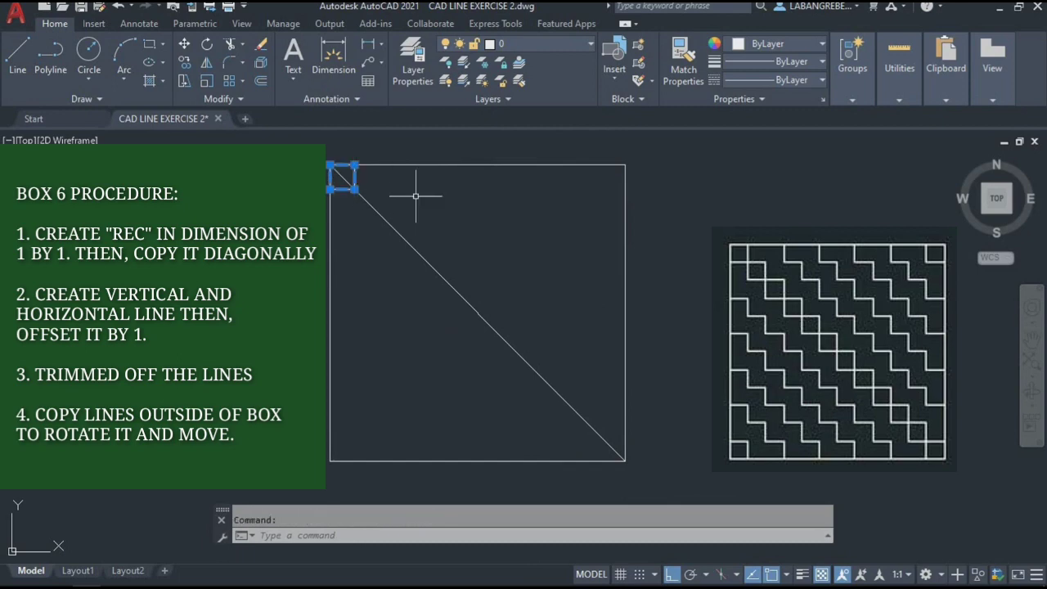
- Copy the 1 by 1 square corner to corner down the whole diagonal, and erase the diagonal guide line
{"action": "type", "text": "co"}
{"action": "key", "text": "Return"}
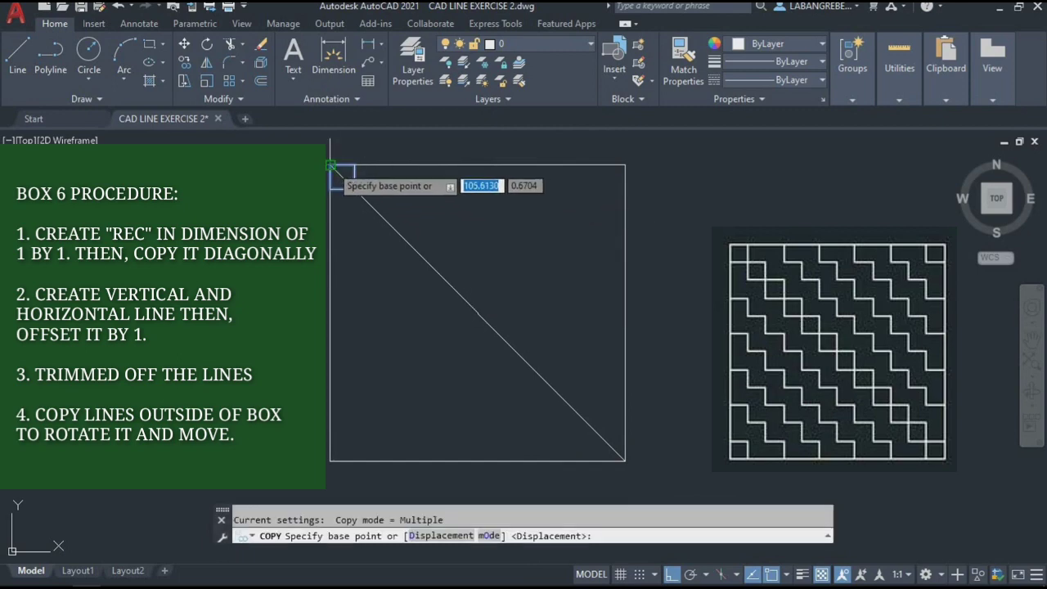
{"action": "left_click", "coordinate": [330, 165]}
{"action": "left_click", "coordinate": [354, 190]}
{"action": "left_click", "coordinate": [379, 214]}
{"action": "left_click", "coordinate": [404, 239]}
{"action": "left_click", "coordinate": [428, 263]}
{"action": "left_click", "coordinate": [453, 288]}
{"action": "left_click", "coordinate": [477, 313]}
{"action": "left_click", "coordinate": [501, 337]}
{"action": "left_click", "coordinate": [527, 362]}
{"action": "left_click", "coordinate": [551, 386]}
{"action": "left_click", "coordinate": [575, 411]}
{"action": "left_click", "coordinate": [600, 436]}
{"action": "key", "text": "Escape"}
{"action": "left_click", "coordinate": [390, 225]}
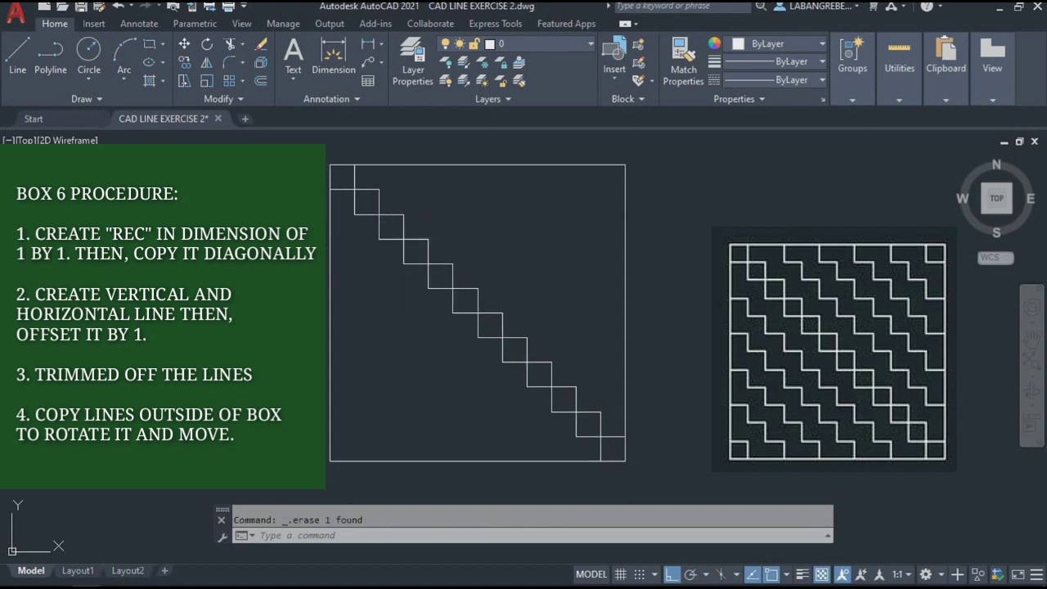
- Draw a horizontal line from the first square's lower-left corner to directly above the last square's left edge
{"action": "type", "text": "l"}
{"action": "key", "text": "Return"}
{"action": "left_click", "coordinate": [330, 189]}
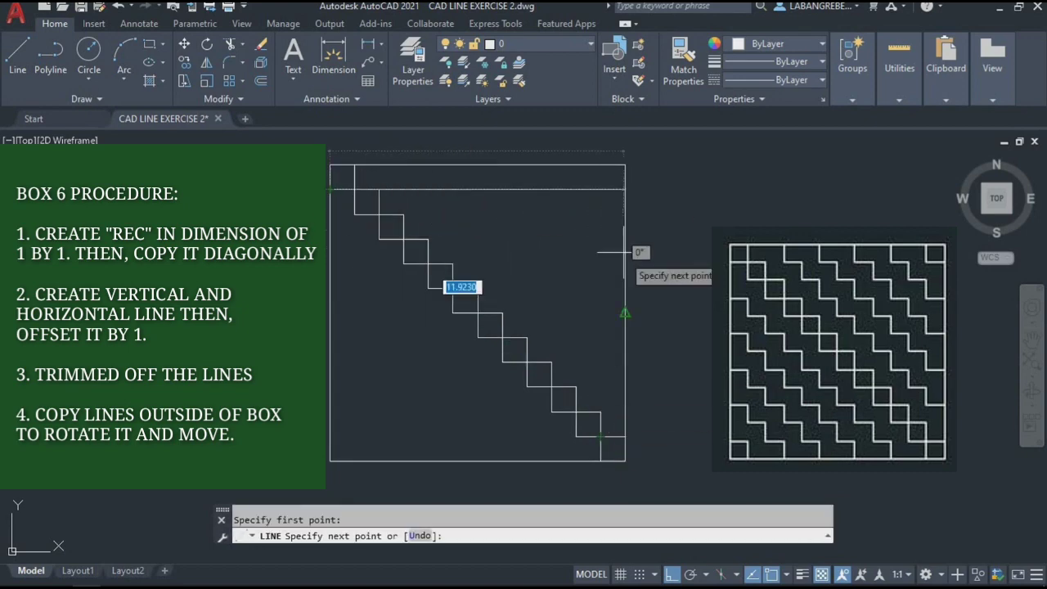
{"action": "key", "text": "Escape"}
- Offset the horizontal line downward repeatedly by 1 with the Multiple option, down to the last diagonal square
{"action": "left_click", "coordinate": [580, 179]}
{"action": "left_click", "coordinate": [561, 191]}
{"action": "type", "text": "o"}
{"action": "key", "text": "Return"}
{"action": "type", "text": "1"}
{"action": "key", "text": "Return"}
{"action": "type", "text": "m"}
{"action": "key", "text": "Return"}
{"action": "key", "text": "Return"}
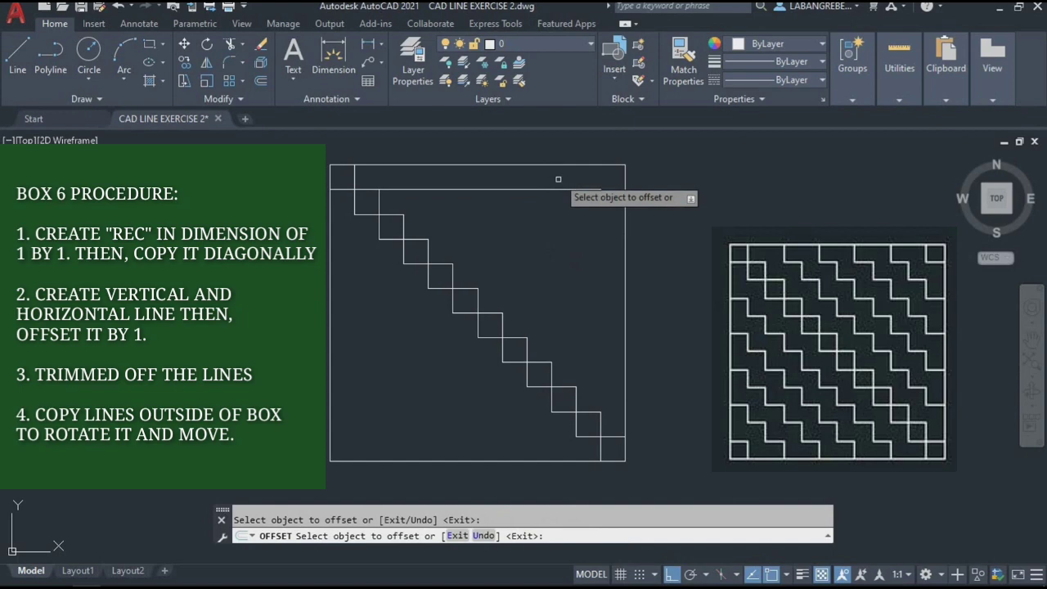
{"action": "key", "text": "Escape"}
{"action": "type", "text": "o"}
{"action": "key", "text": "Return"}
{"action": "key", "text": "Return"}
{"action": "type", "text": "m"}
{"action": "key", "text": "Return"}
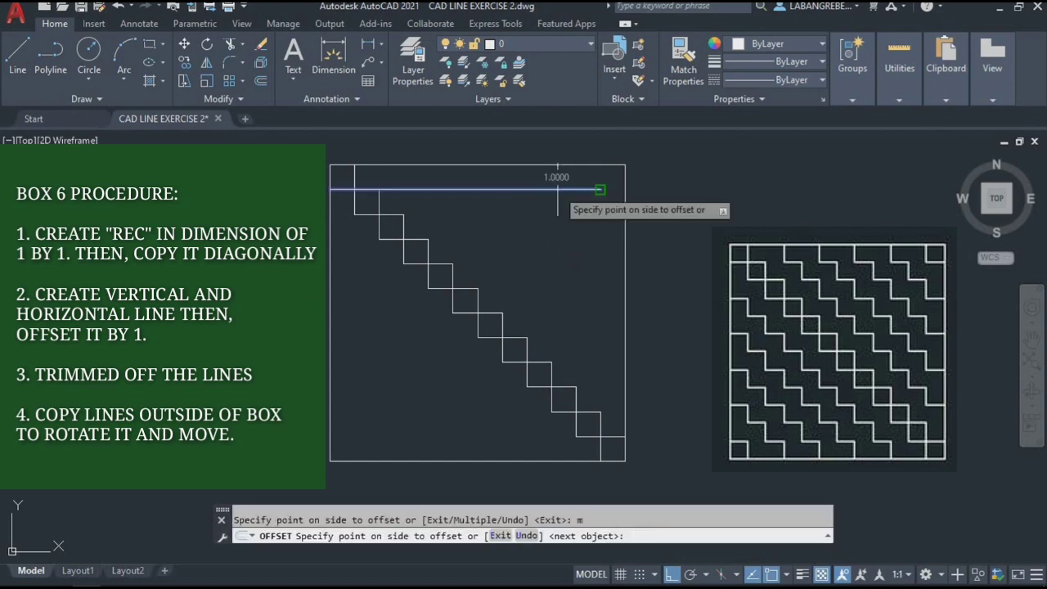
{"action": "left_click", "coordinate": [589, 238]}
{"action": "left_click", "coordinate": [582, 257]}
{"action": "left_click", "coordinate": [577, 272]}
{"action": "left_click", "coordinate": [578, 296]}
{"action": "left_click", "coordinate": [577, 308]}
{"action": "left_click", "coordinate": [576, 319]}
{"action": "left_click", "coordinate": [575, 329]}
{"action": "left_click", "coordinate": [574, 339]}
{"action": "left_click", "coordinate": [572, 346]}
{"action": "key", "text": "Escape"}
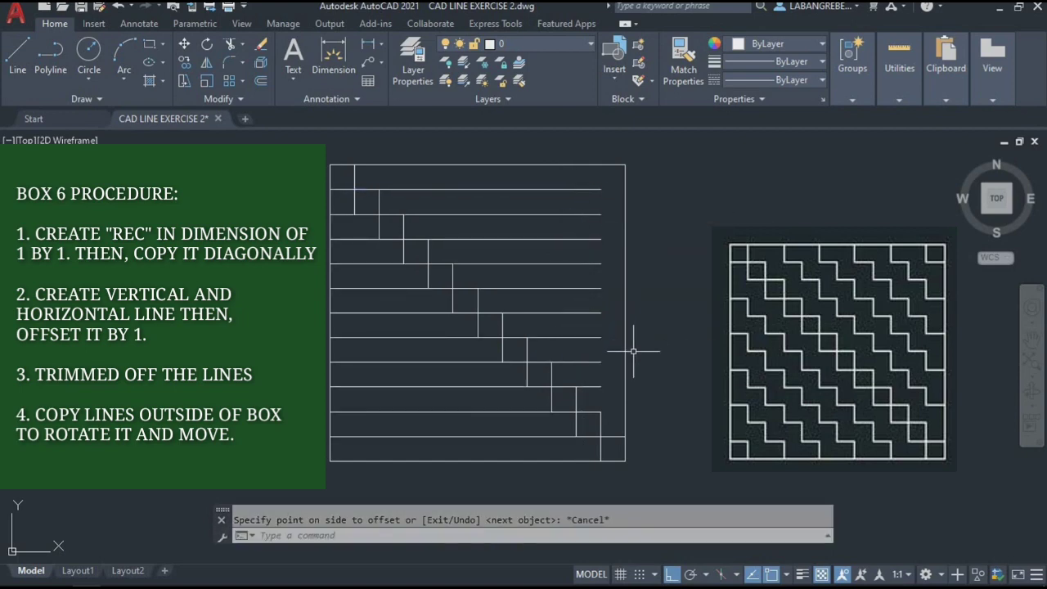
- Trim the ends of the horizontal lines that extend to the right of the diagonal staircase of squares
{"action": "type", "text": "tr"}
{"action": "key", "text": "Return"}
{"action": "mouse_move", "coordinate": [609, 385]}
{"action": "left_mouse_down"}
{"action": "mouse_move", "coordinate": [603, 391]}
{"action": "mouse_move", "coordinate": [561, 177]}
{"action": "mouse_move", "coordinate": [524, 196]}
{"action": "left_mouse_up"}
{"action": "key", "text": "Escape"}
- Draw a vertical line from the lower-left corner of the second diagonal square down to the box's bottom edge
{"action": "type", "text": "l"}
{"action": "key", "text": "Return"}
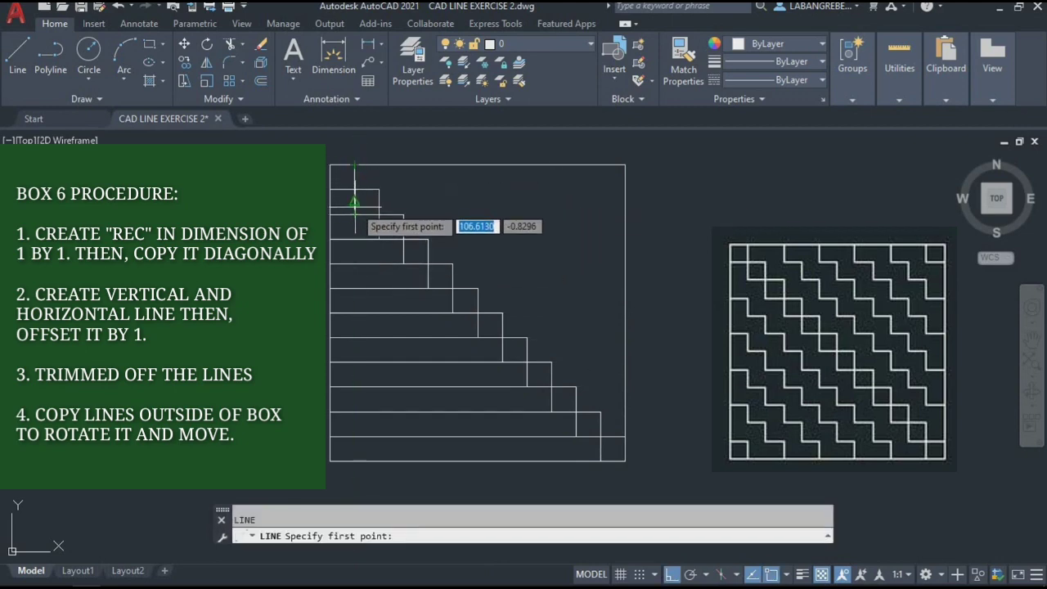
{"action": "key", "text": "Escape"}
{"action": "key", "text": "Return"}
{"action": "left_click", "coordinate": [354, 215]}
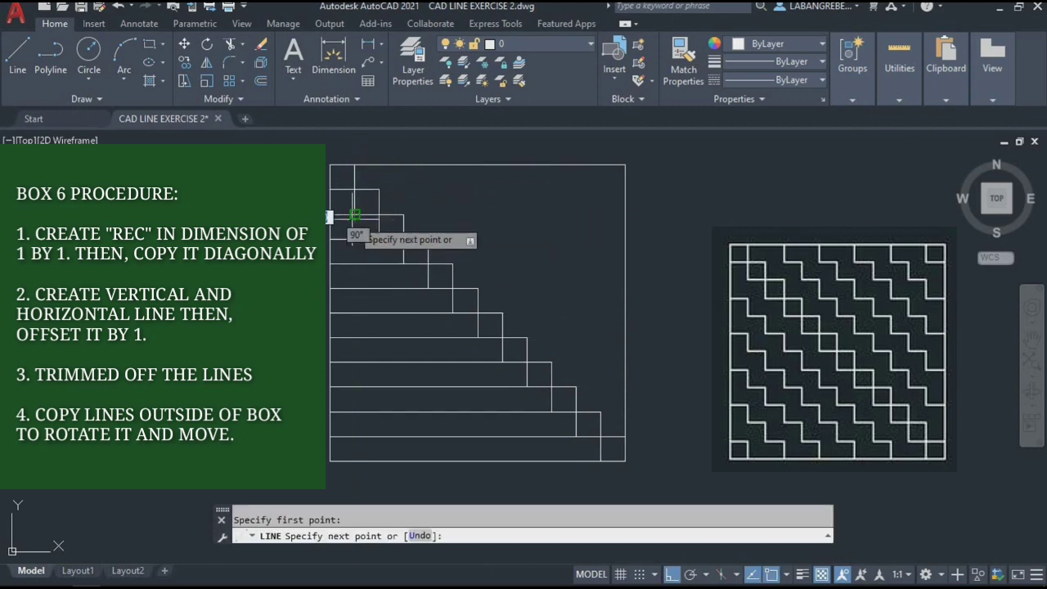
{"action": "left_click", "coordinate": [391, 464]}
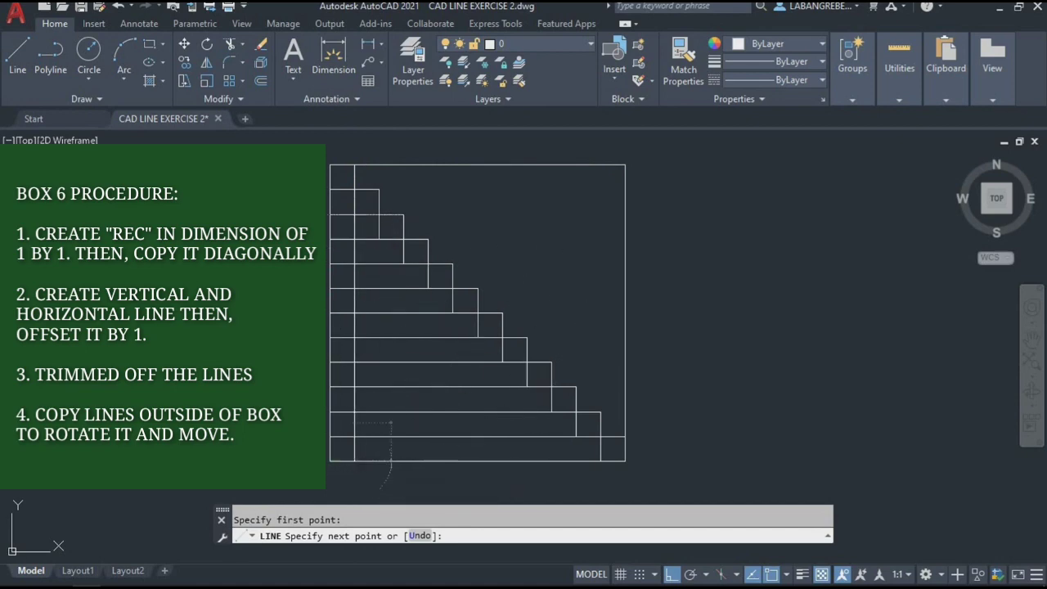
{"action": "key", "text": "Return"}
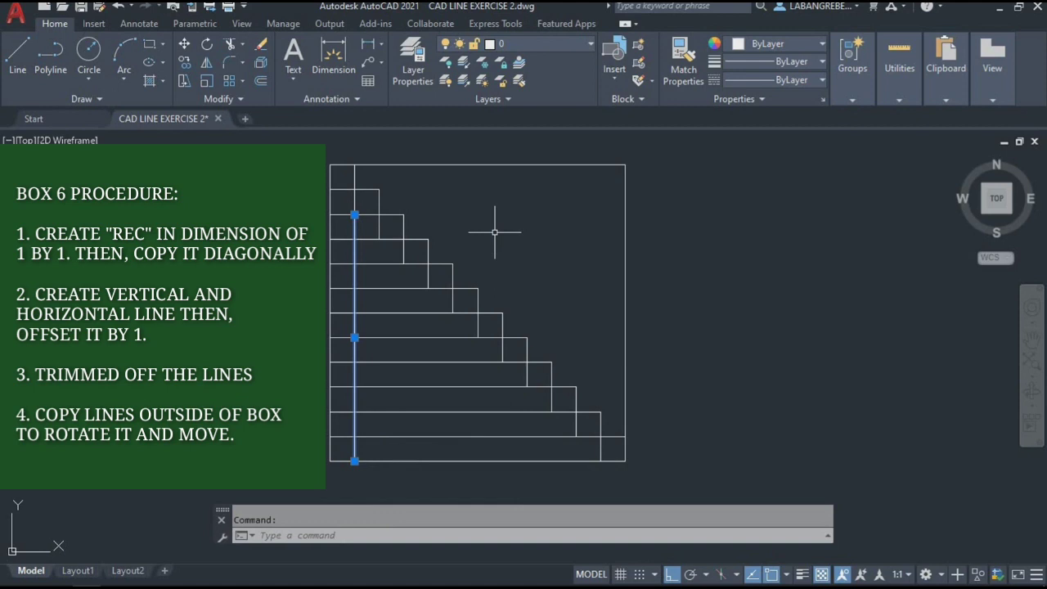
- Offset the vertical line rightward repeatedly by 1 with the Multiple option, up to the columns of the last diagonal squares
{"action": "type", "text": "o"}
{"action": "key", "text": "Return"}
{"action": "type", "text": "10"}
{"action": "key", "text": "Return"}
{"action": "left_click", "coordinate": [355, 237]}
{"action": "type", "text": "m"}
{"action": "key", "text": "Return"}
{"action": "left_click", "coordinate": [561, 227]}
{"action": "left_click", "coordinate": [592, 230]}
{"action": "key", "text": "Escape"}
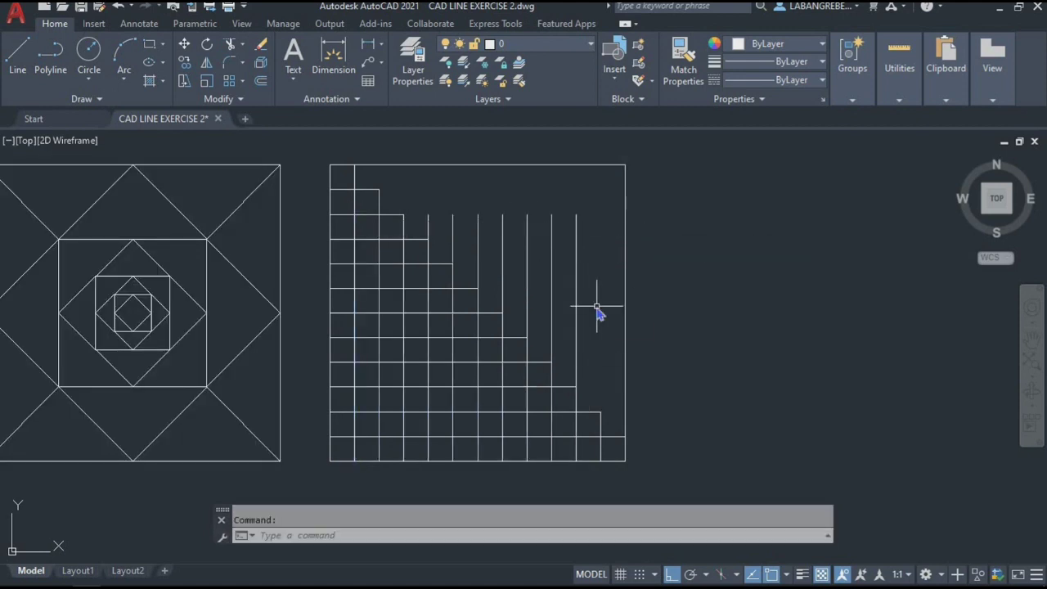
- Trim the upper ends of the vertical lines that stick out above the diagonal staircase of squares
{"action": "type", "text": "tr"}
{"action": "key", "text": "Return"}
{"action": "mouse_move", "coordinate": [596, 303]}
{"action": "left_mouse_down"}
{"action": "mouse_move", "coordinate": [509, 224]}
{"action": "mouse_move", "coordinate": [458, 211]}
{"action": "mouse_move", "coordinate": [449, 234]}
{"action": "left_mouse_up"}
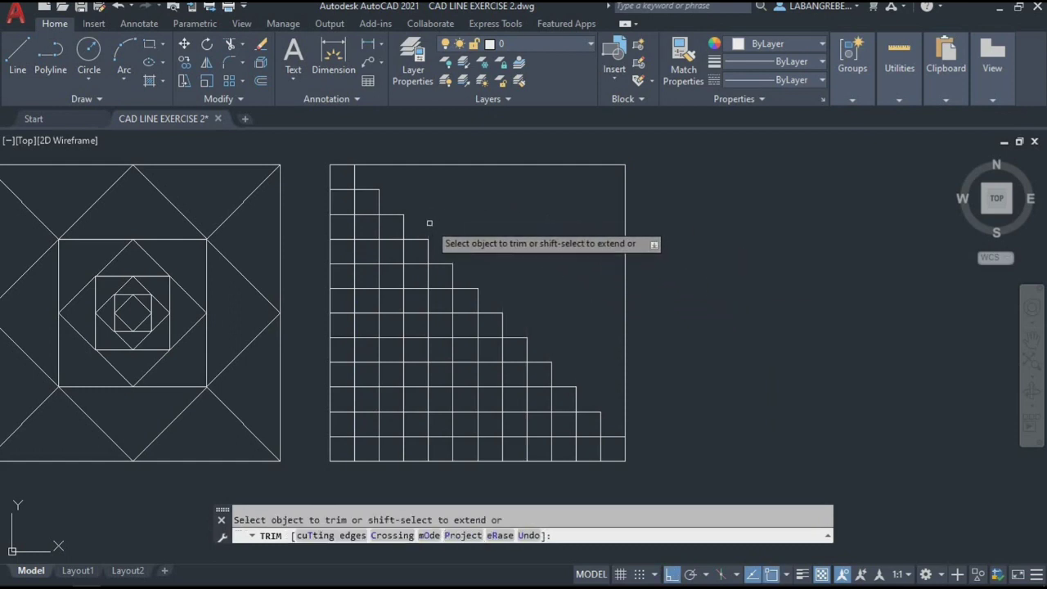
- Trim grid segments in the lower-left part of the box so that parallel stepped diagonal lines remain
{"action": "scroll", "coordinate": [362, 444], "scroll_direction": "up", "scroll_amount": 2}
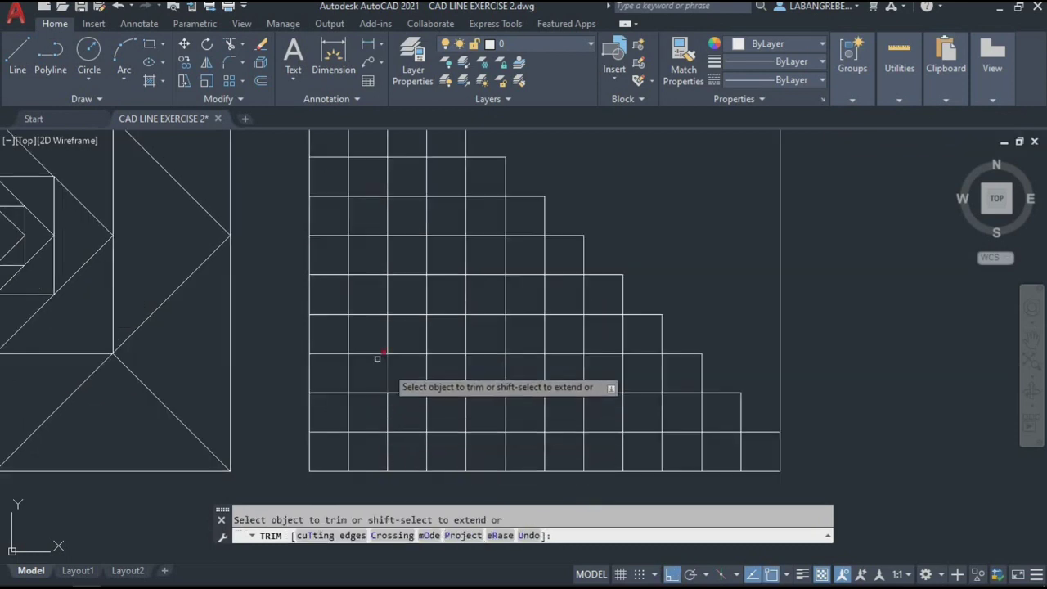
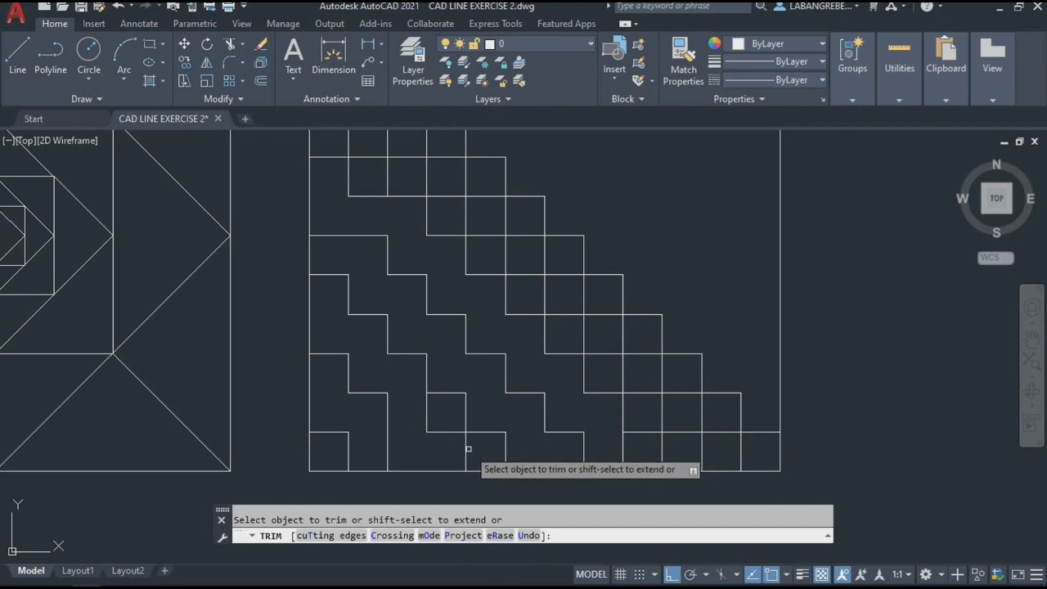
{"action": "left_click", "coordinate": [450, 432]}
{"action": "left_click", "coordinate": [430, 415]}
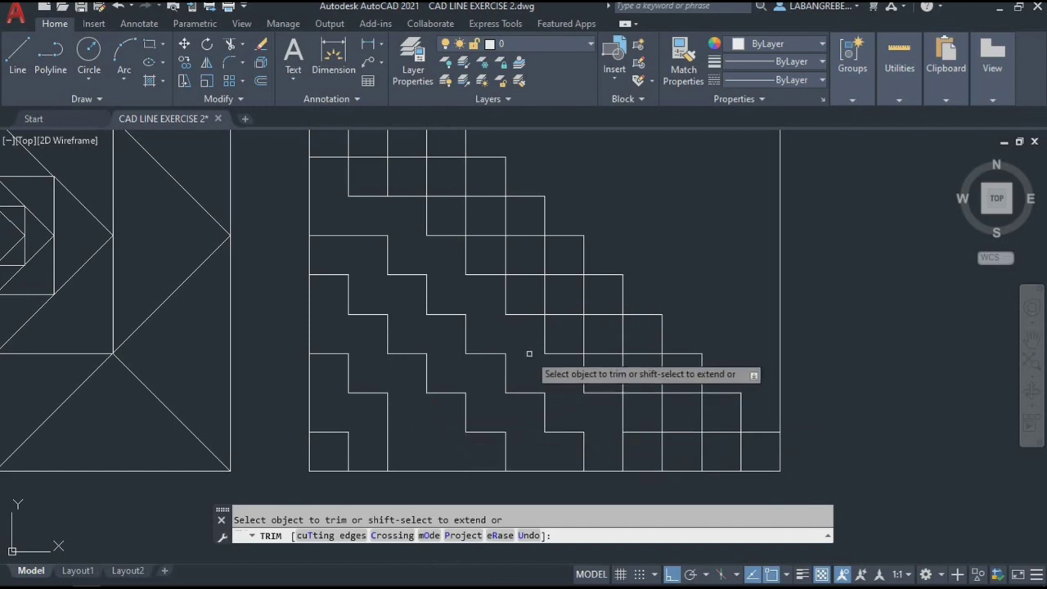
- Trim the remaining grid segments directly below the chain of diagonal squares, from the upper-left squares to the bottom edge
{"action": "scroll", "coordinate": [513, 356], "scroll_direction": "down", "scroll_amount": 2}
{"action": "middle_click_drag", "start_coordinate": [476, 327], "coordinate": [392, 327]}
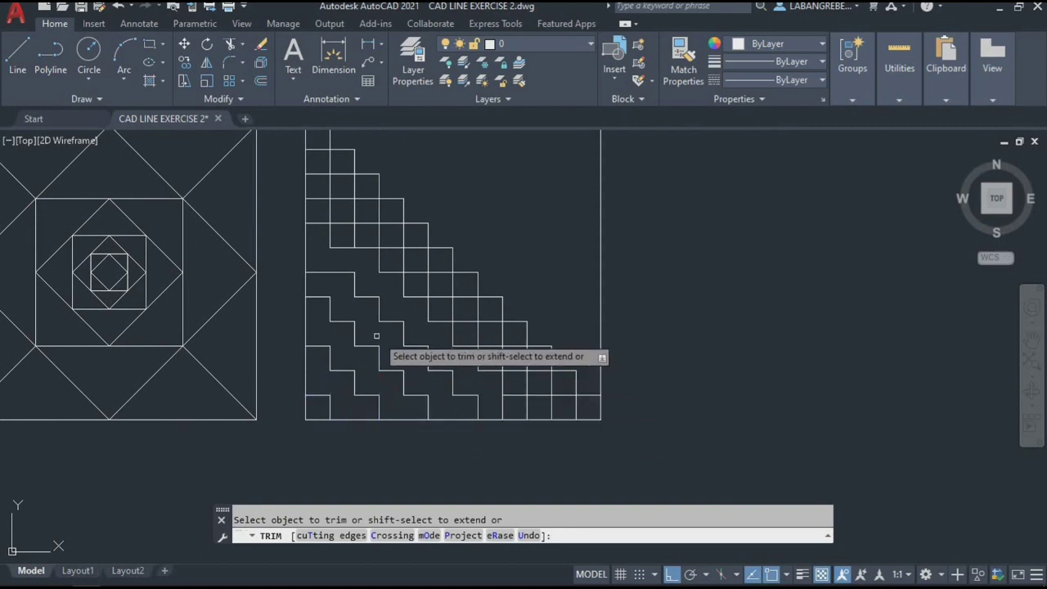
{"action": "middle_click_drag", "start_coordinate": [318, 265], "coordinate": [316, 299]}
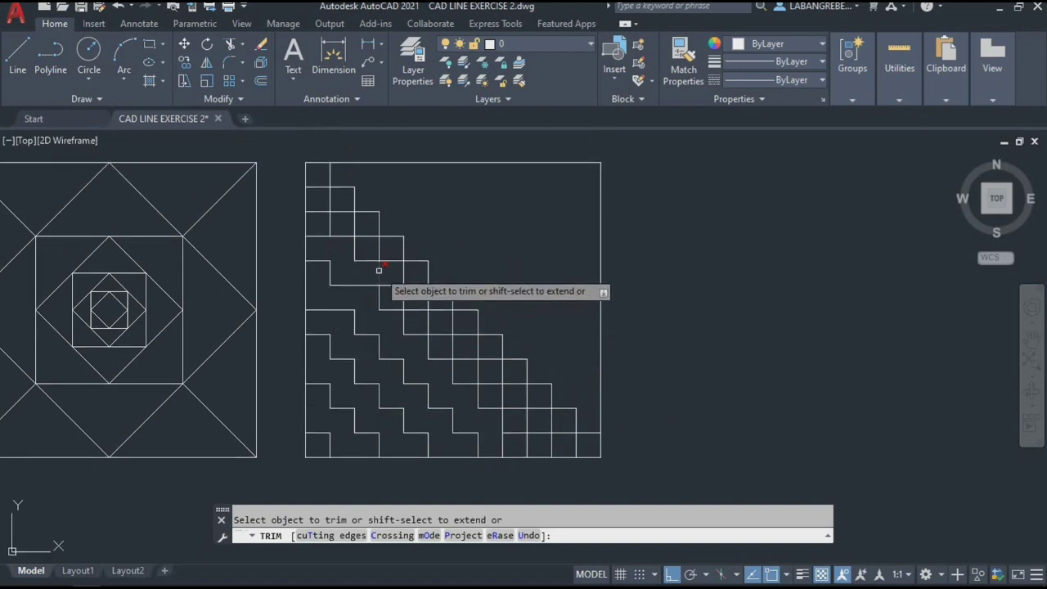
{"action": "left_click", "coordinate": [404, 301]}
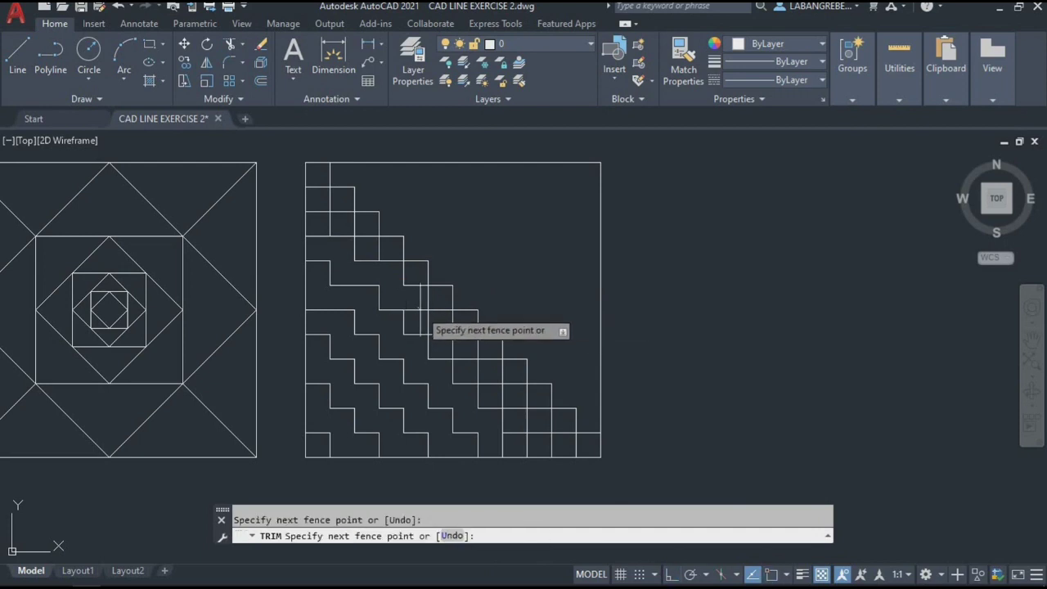
{"action": "key", "text": "Return"}
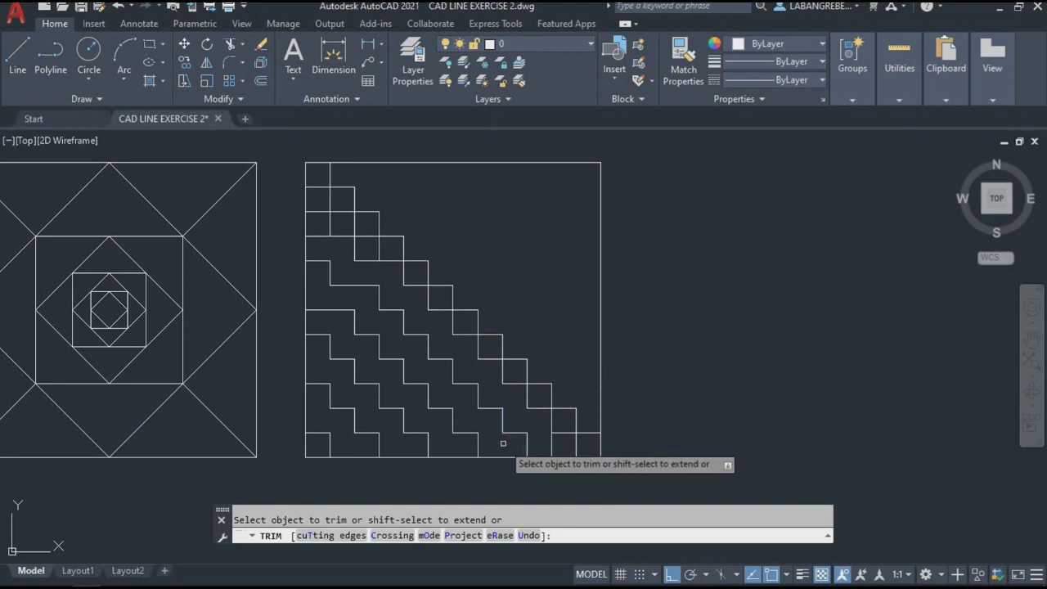
{"action": "left_click", "coordinate": [338, 236]}
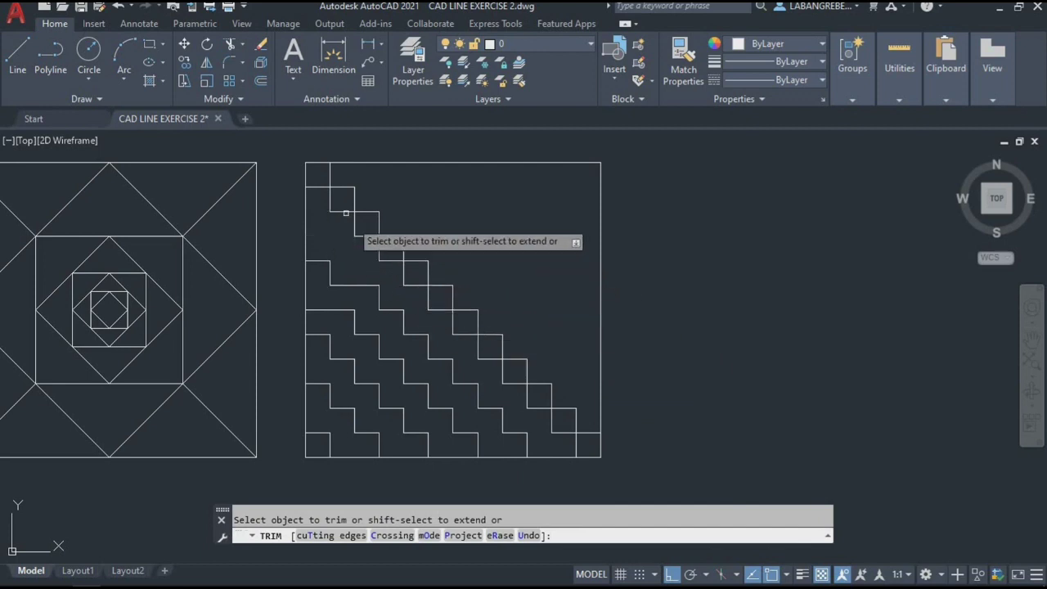
{"action": "key", "text": "Escape"}
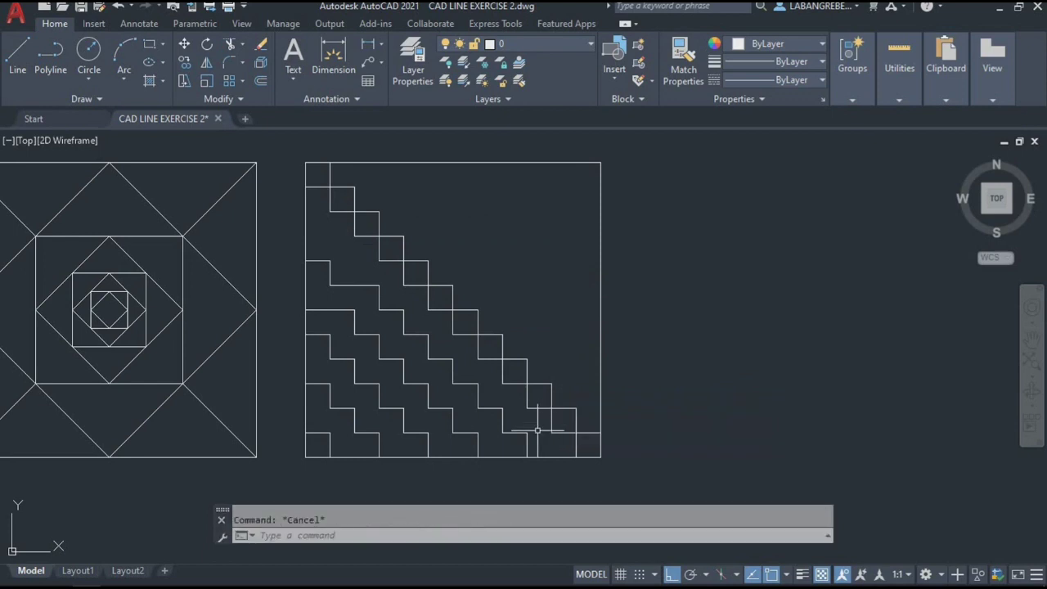
{"action": "left_click", "coordinate": [546, 439]}
{"action": "left_click", "coordinate": [416, 420]}
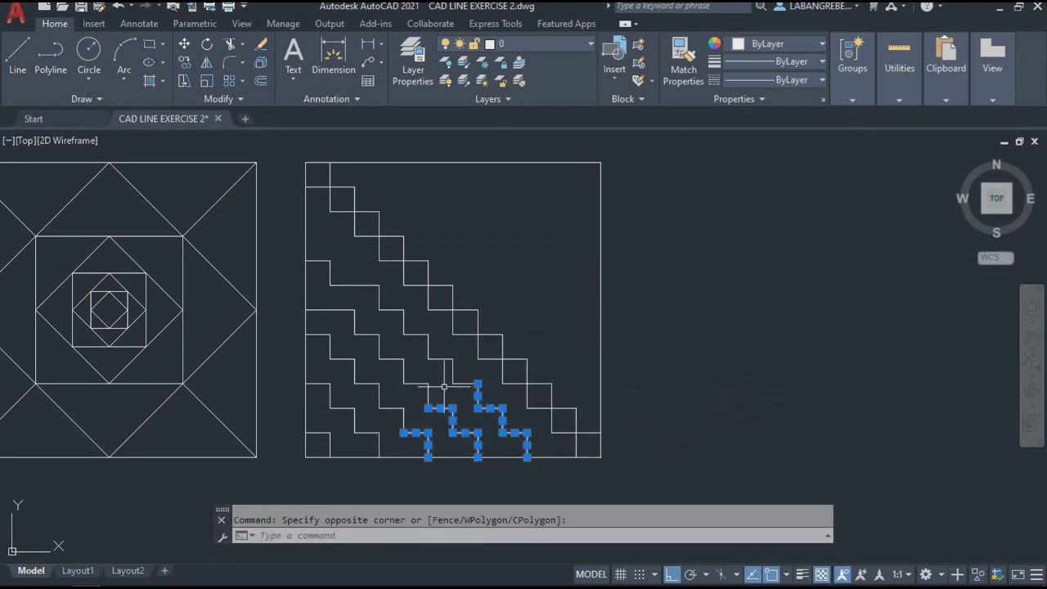
{"action": "left_click", "coordinate": [483, 413]}
{"action": "left_click", "coordinate": [368, 348]}
{"action": "left_click", "coordinate": [422, 351]}
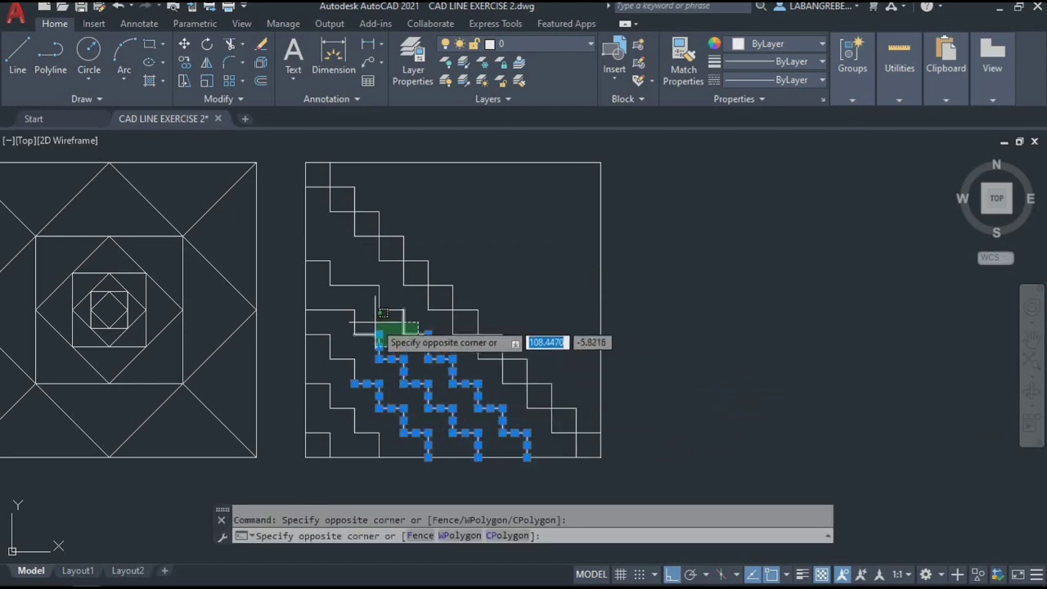
{"action": "left_click", "coordinate": [348, 304]}
{"action": "key", "text": "Escape"}
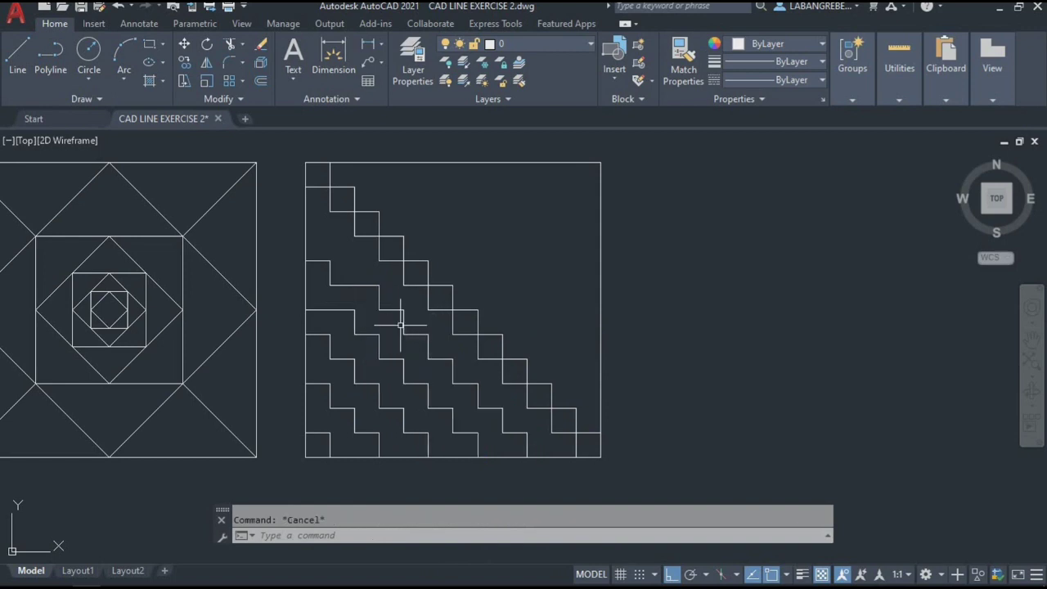
- Extend and trim the upper stepped lines near the box's left edge so that every line descends in 1-unit steps
{"action": "key", "text": "Return"}
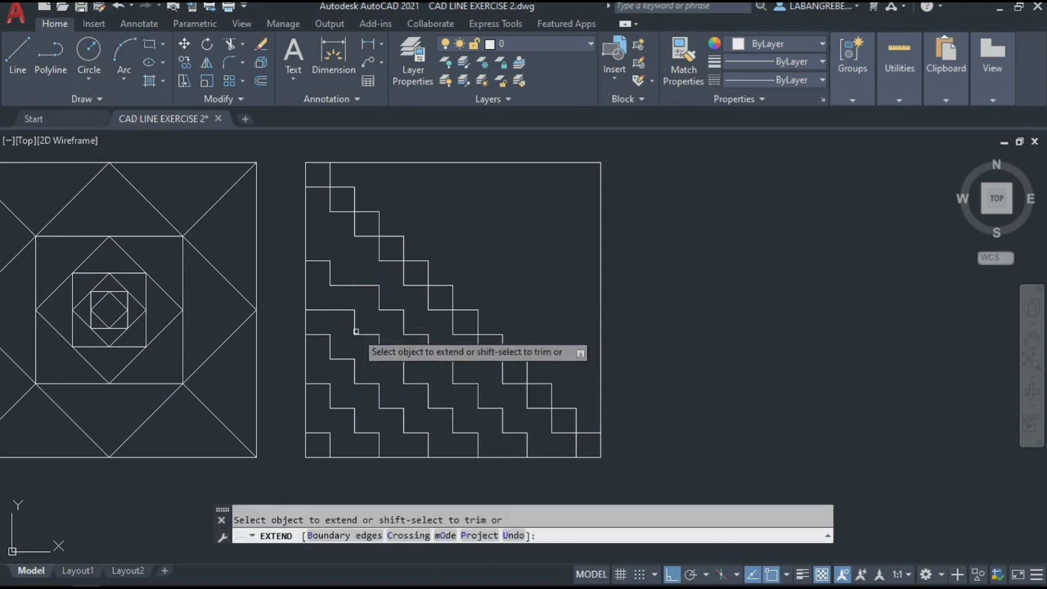
{"action": "left_click", "coordinate": [355, 294]}
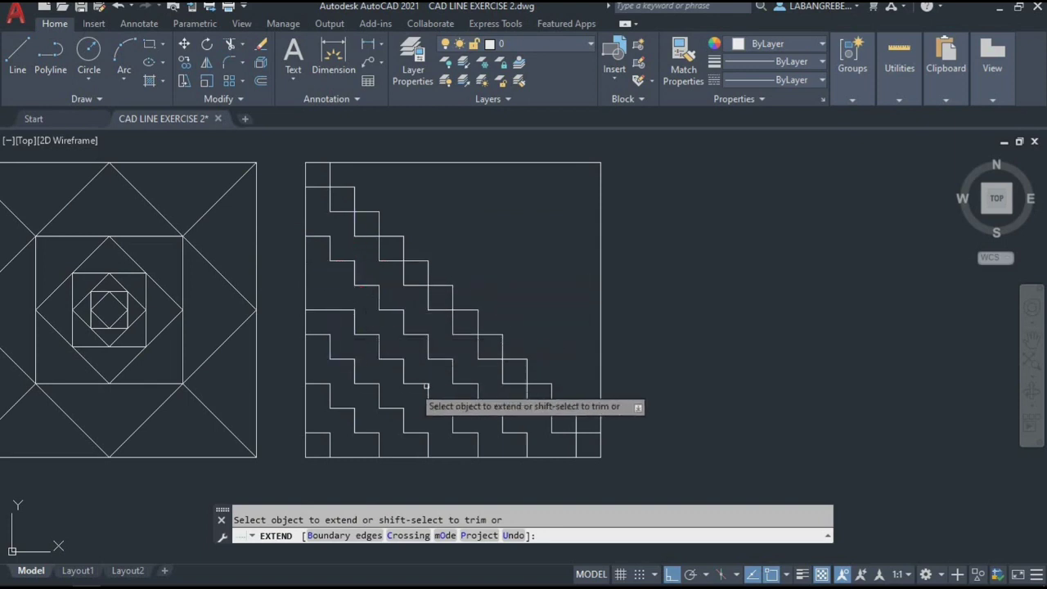
{"action": "left_click", "coordinate": [334, 315]}
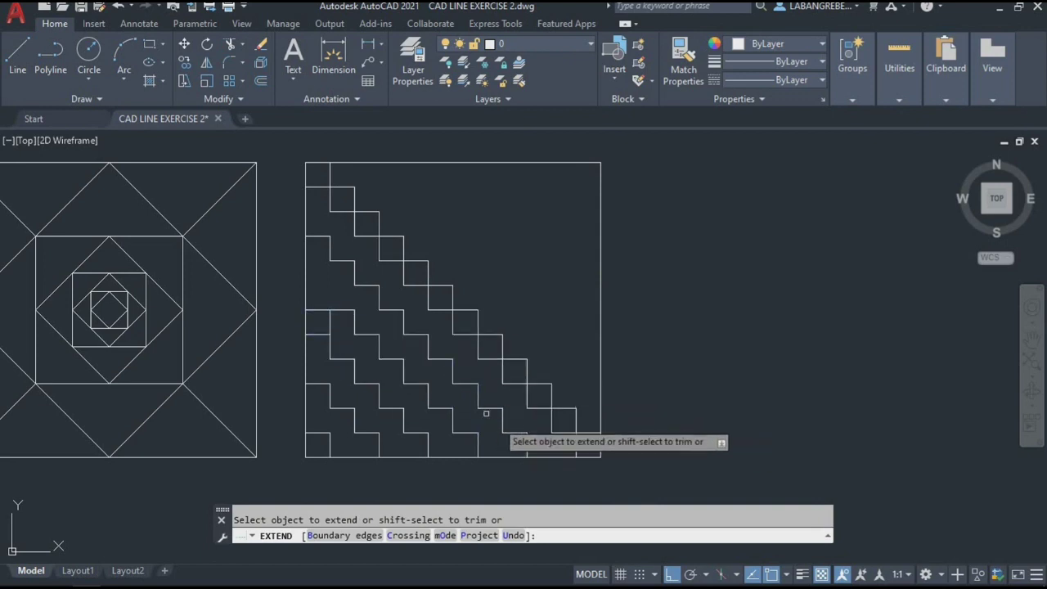
{"action": "left_click", "coordinate": [321, 335]}
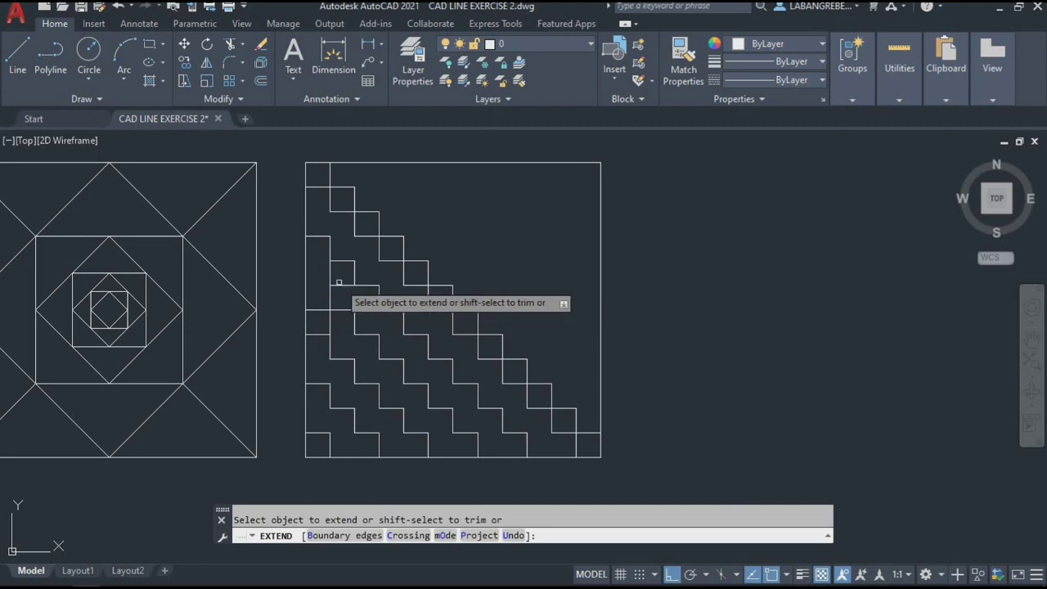
{"action": "left_click", "coordinate": [339, 283]}
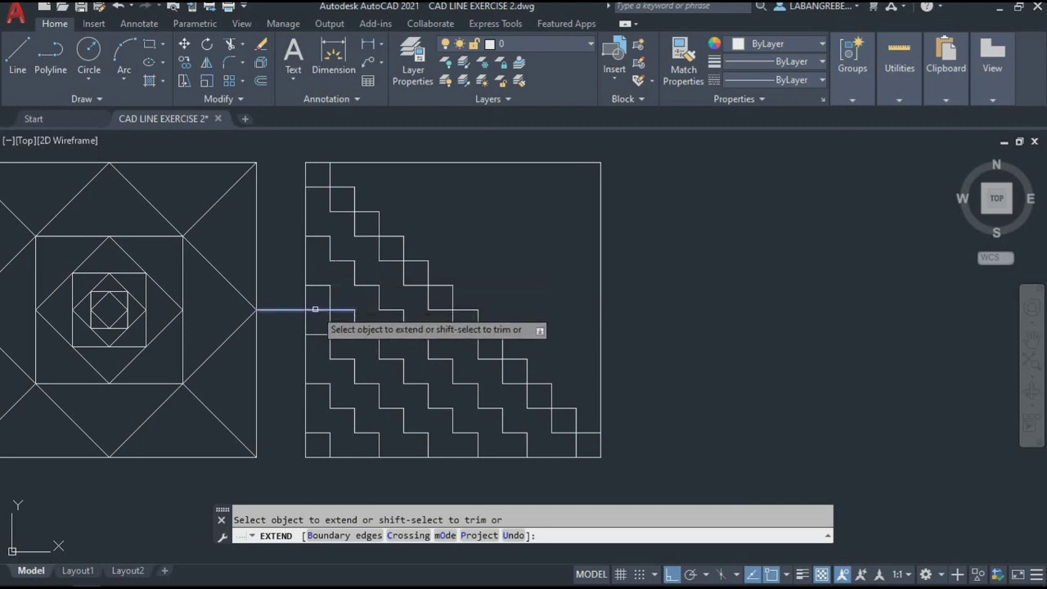
{"action": "key", "text": "Escape"}
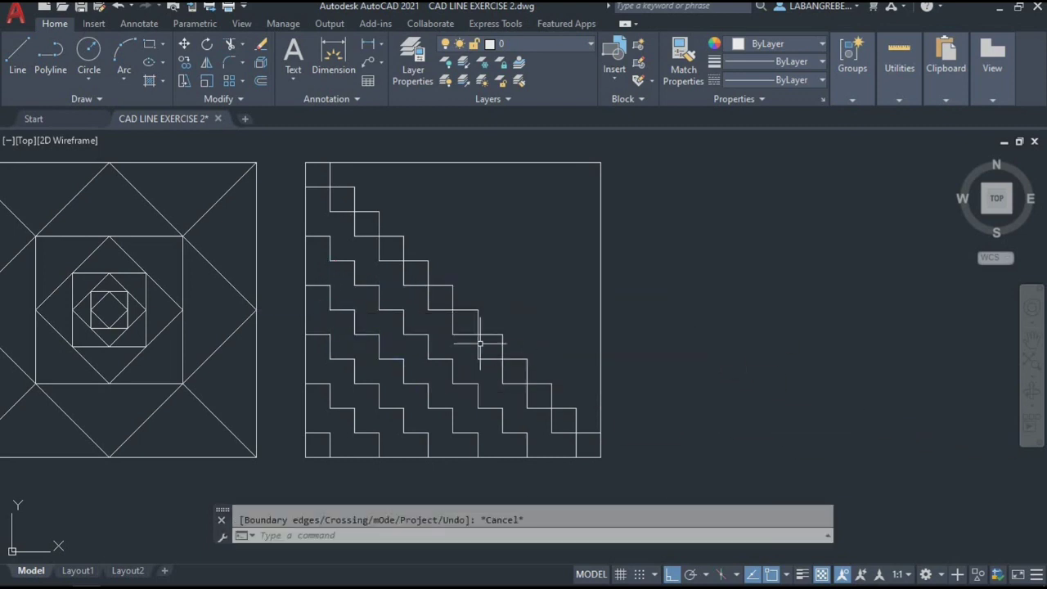
- Copy all stepped lines below the diagonal squares horizontally to the empty area right of the box, about 19.75 units away
{"action": "left_click", "coordinate": [304, 442]}
{"action": "left_click", "coordinate": [561, 402]}
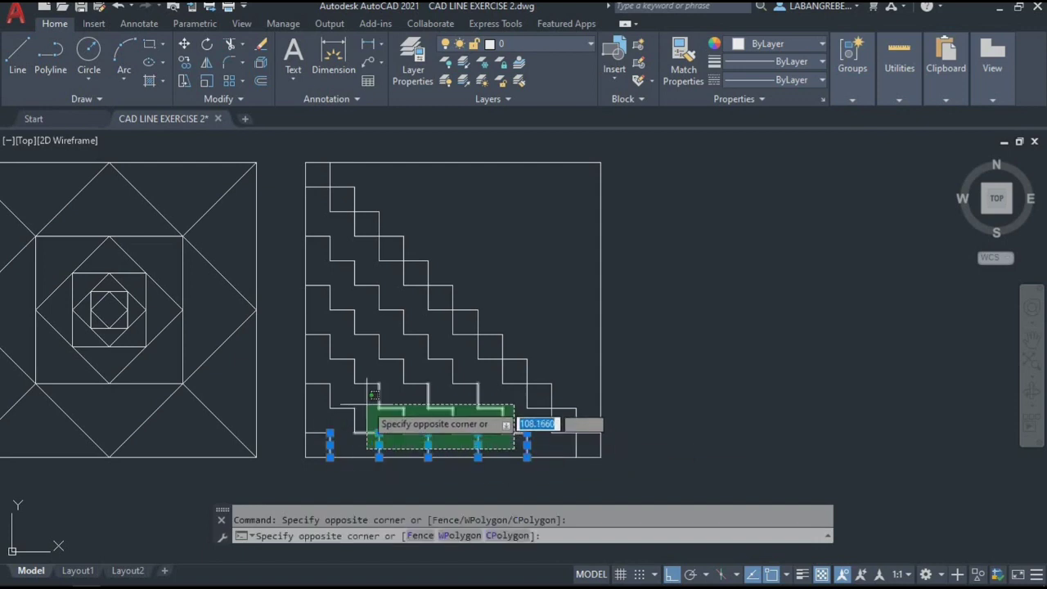
{"action": "left_click", "coordinate": [342, 441]}
{"action": "left_click", "coordinate": [306, 428]}
{"action": "left_click", "coordinate": [381, 418]}
{"action": "left_click", "coordinate": [286, 291]}
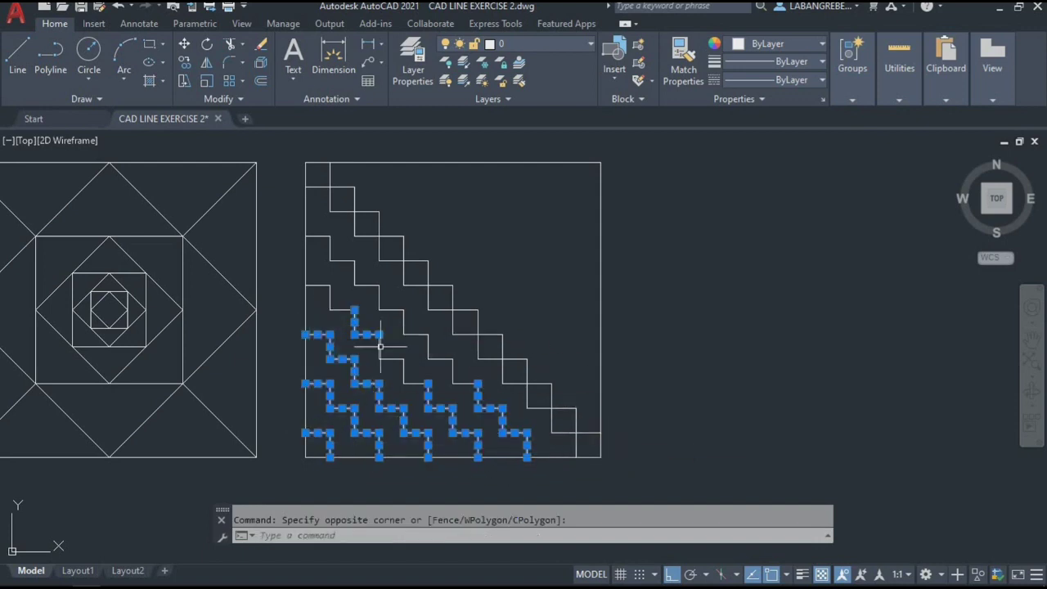
{"action": "left_click", "coordinate": [477, 395]}
{"action": "key", "text": "Escape"}
{"action": "left_click", "coordinate": [481, 399]}
{"action": "left_click", "coordinate": [396, 336]}
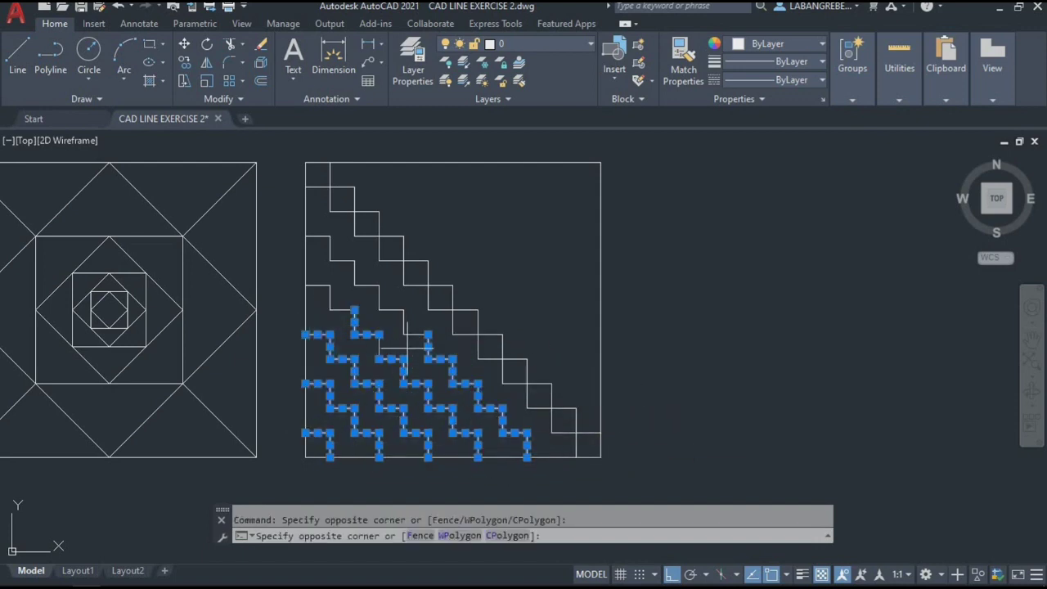
{"action": "left_click", "coordinate": [385, 316]}
{"action": "left_click", "coordinate": [344, 282]}
{"action": "left_click", "coordinate": [374, 309]}
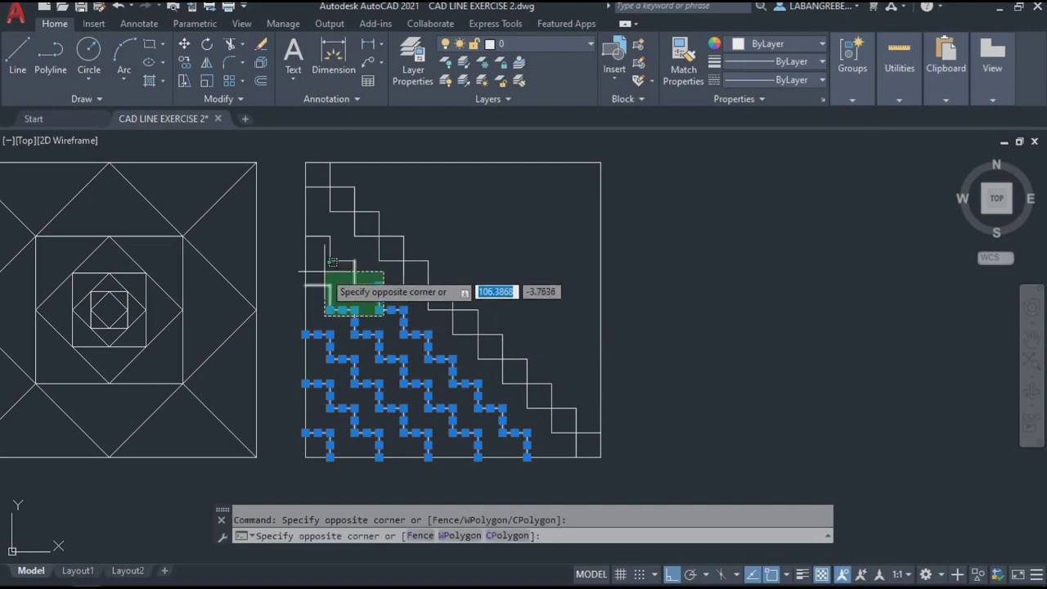
{"action": "left_click", "coordinate": [327, 274]}
{"action": "left_click", "coordinate": [328, 272]}
{"action": "left_click", "coordinate": [324, 237]}
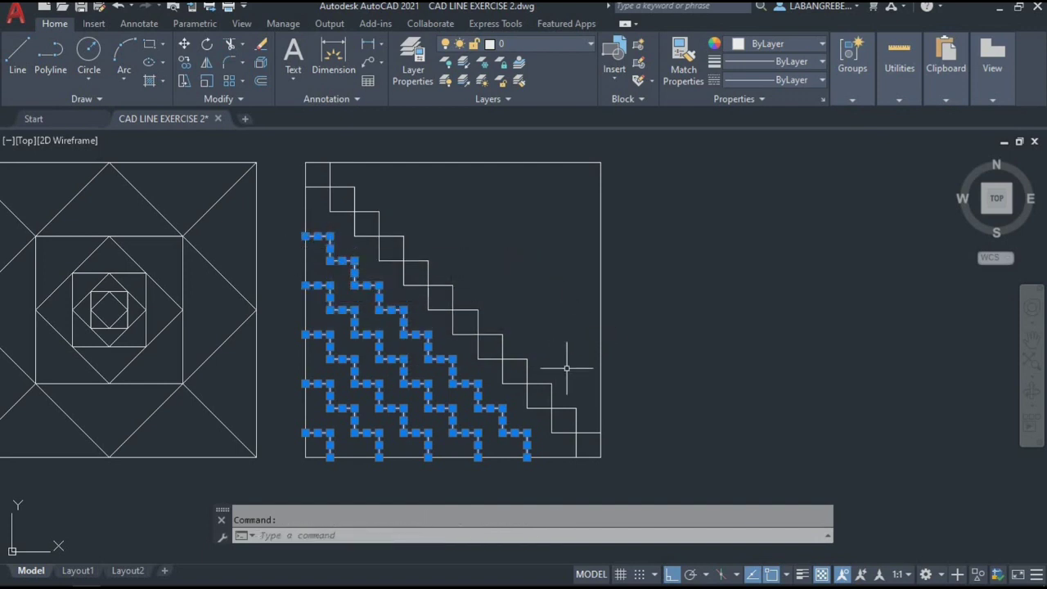
{"action": "type", "text": "co"}
{"action": "key", "text": "Return"}
{"action": "left_click", "coordinate": [306, 457]}
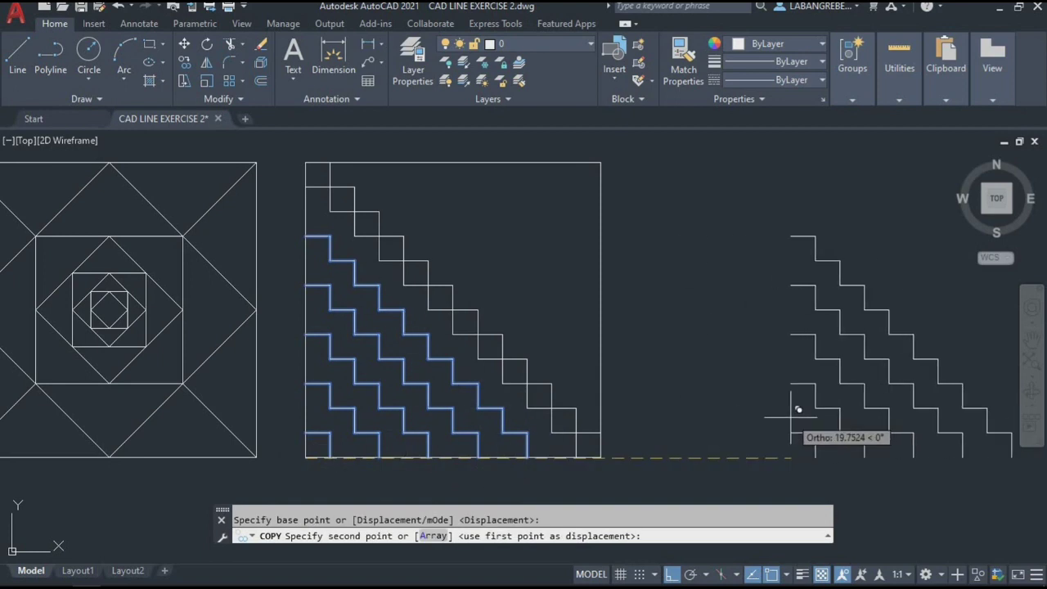
{"action": "left_click", "coordinate": [792, 413]}
{"action": "key", "text": "Escape"}
- Draw the bottom edge of the small square at the lower-left corner of the copied stepped lines
{"action": "scroll", "coordinate": [725, 367], "scroll_direction": "down", "scroll_amount": 4}
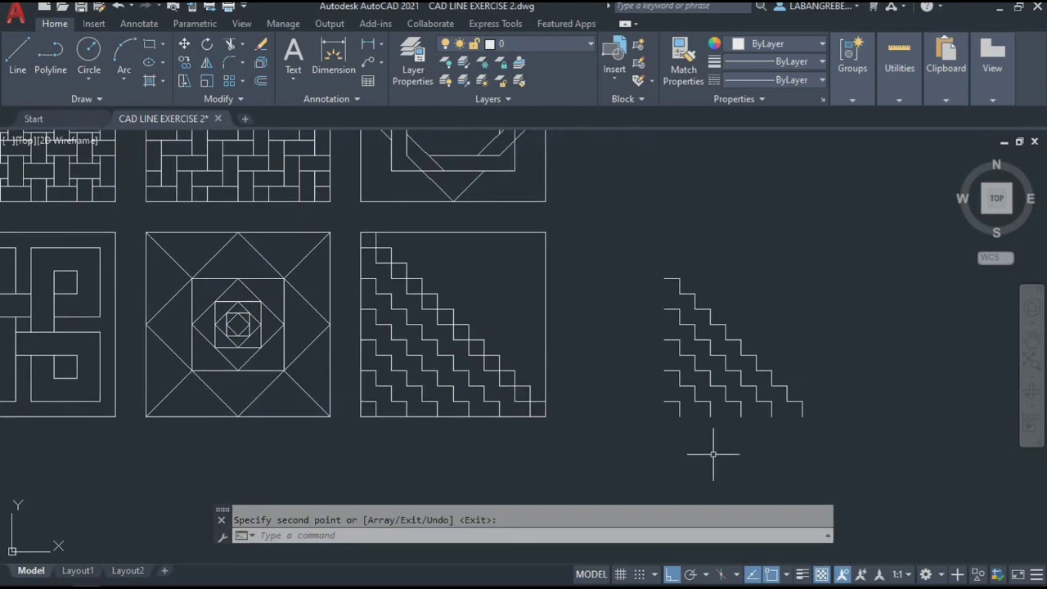
{"action": "type", "text": "l"}
{"action": "key", "text": "Return"}
{"action": "left_click", "coordinate": [680, 409]}
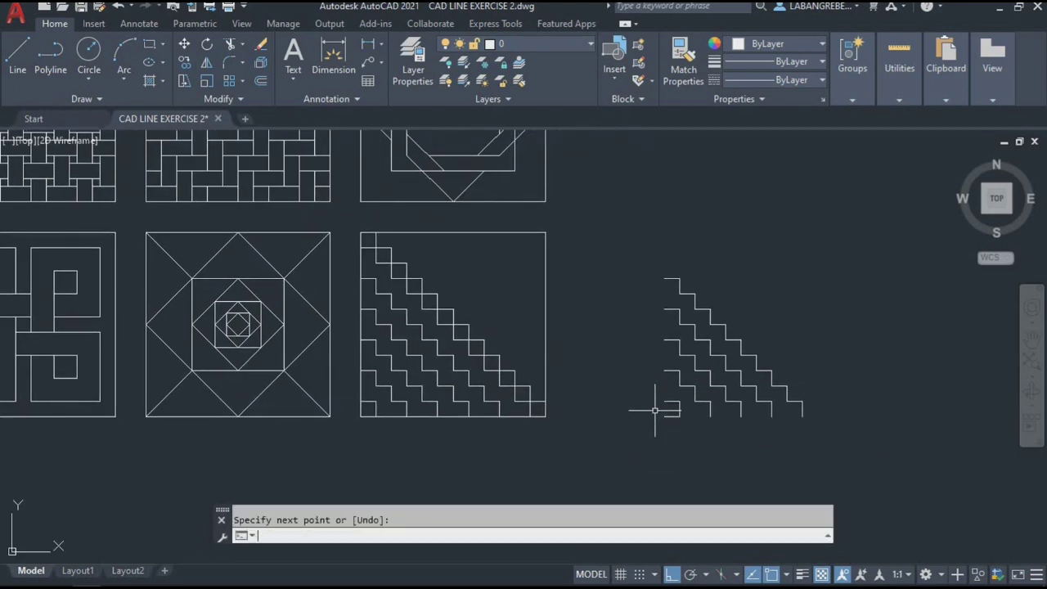
{"action": "key", "text": "Return"}
- Try to draw the left edge of the small corner square in the copied stepped lines
{"action": "key", "text": "Return"}
{"action": "left_click", "coordinate": [664, 402]}
{"action": "left_click", "coordinate": [672, 418]}
{"action": "key", "text": "Return"}
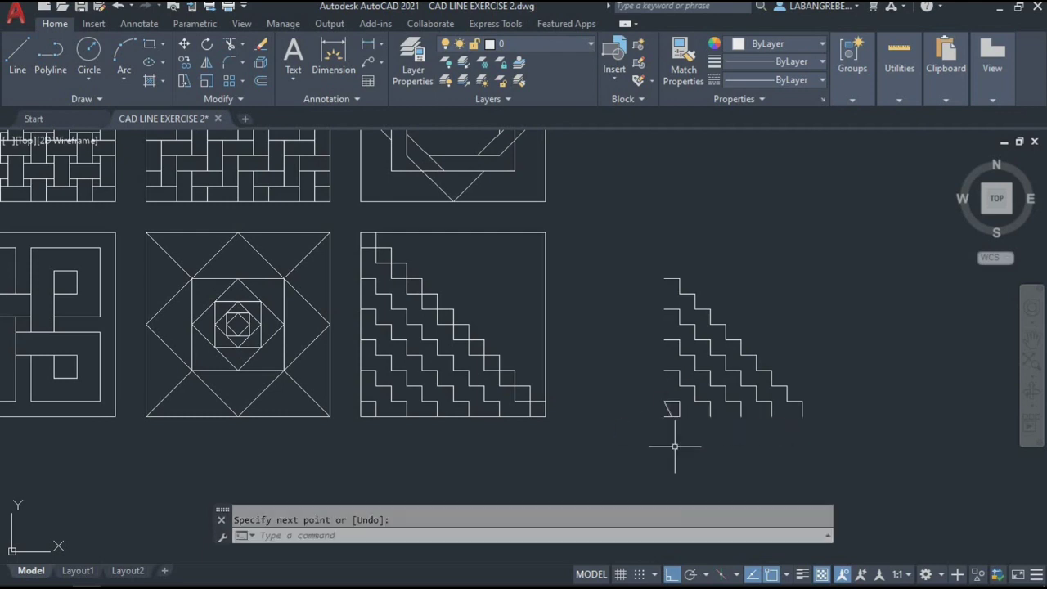
- Close the small corner square of the copied stepped lines with a vertical line along its left side
{"action": "scroll", "coordinate": [678, 419], "scroll_direction": "up", "scroll_amount": 2}
{"action": "key", "text": "Return"}
{"action": "left_click", "coordinate": [687, 412]}
{"action": "left_click", "coordinate": [688, 432]}
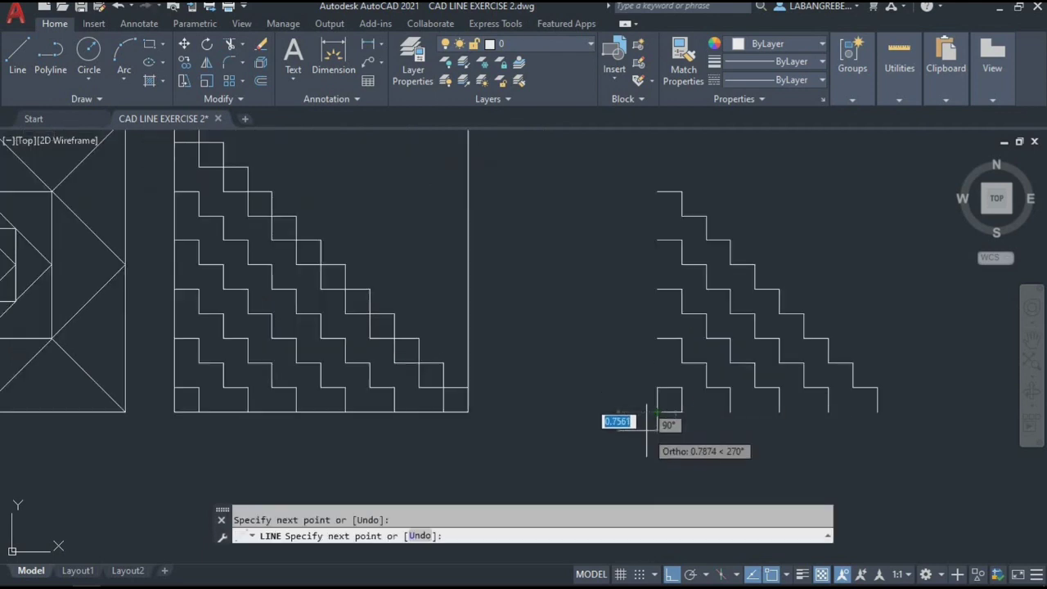
{"action": "scroll", "coordinate": [619, 420], "scroll_direction": "down", "scroll_amount": 2}
{"action": "key", "text": "Return"}
{"action": "left_click", "coordinate": [851, 442]}
{"action": "left_click", "coordinate": [644, 266]}
{"action": "key", "text": "Escape"}
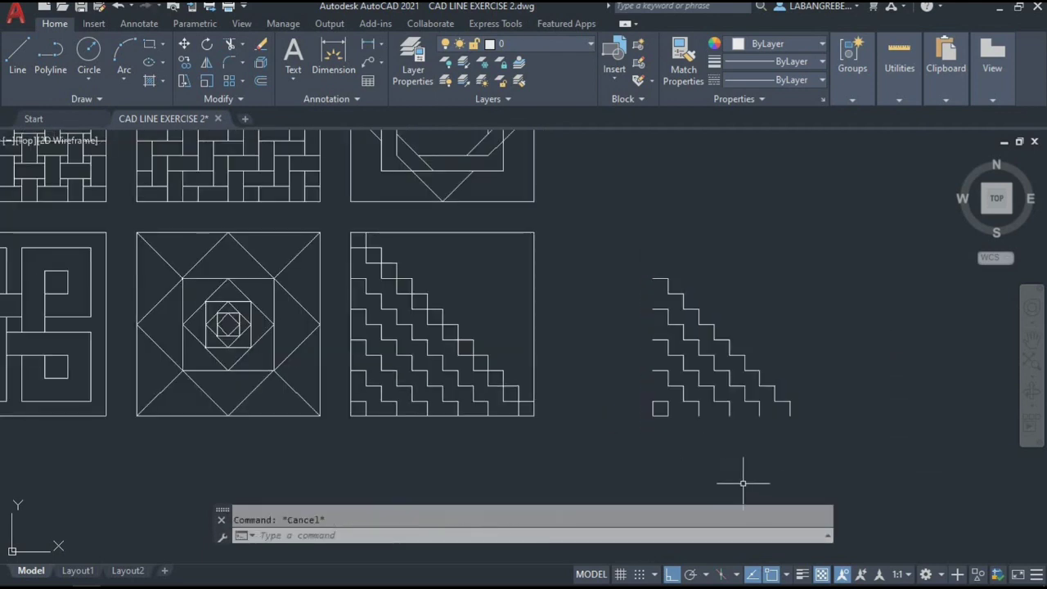
- Rotate the copied stepped lines and small square 180 degrees about the square's lower-left corner
{"action": "left_click", "coordinate": [851, 477]}
{"action": "left_click", "coordinate": [636, 273]}
{"action": "type", "text": "ro"}
{"action": "key", "text": "Return"}
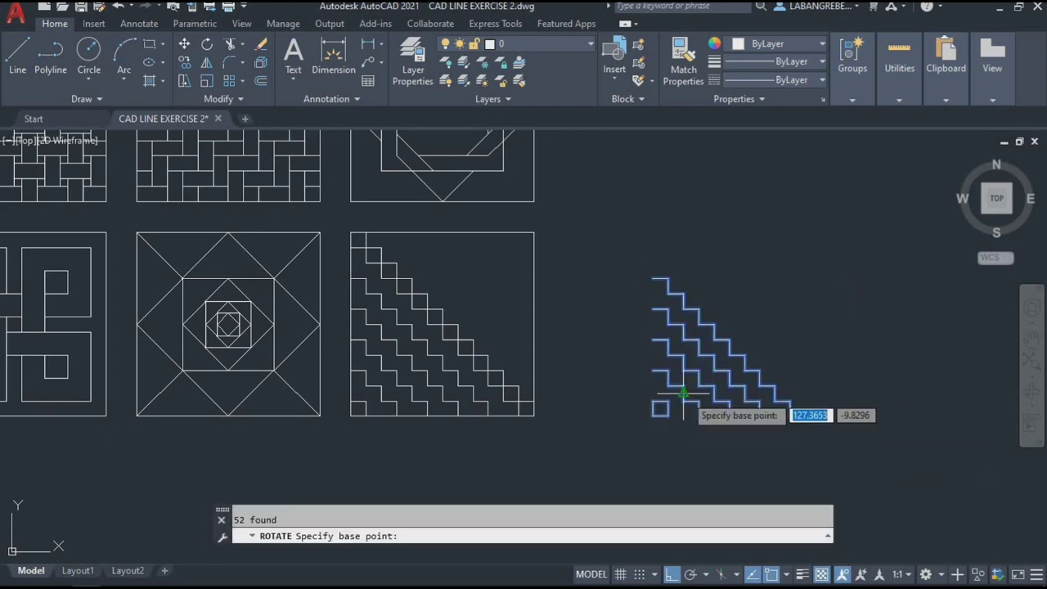
{"action": "left_click", "coordinate": [652, 417]}
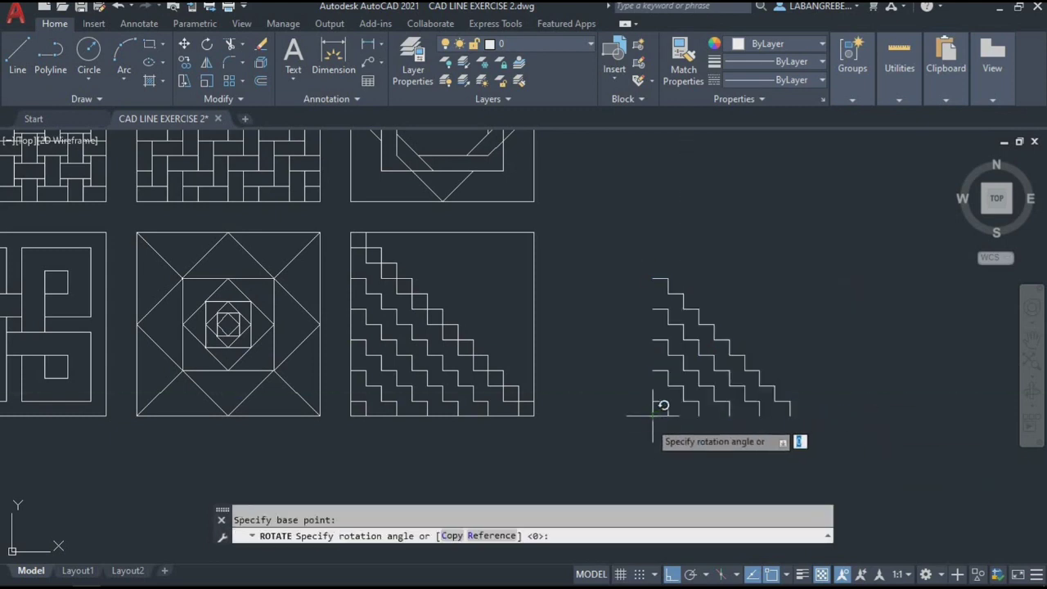
{"action": "left_click", "coordinate": [581, 414]}
- Move the rotated stepped lines from the small square's upper-right corner to the upper-right corner of box six
{"action": "middle_click_drag", "start_coordinate": [709, 571], "coordinate": [696, 484]}
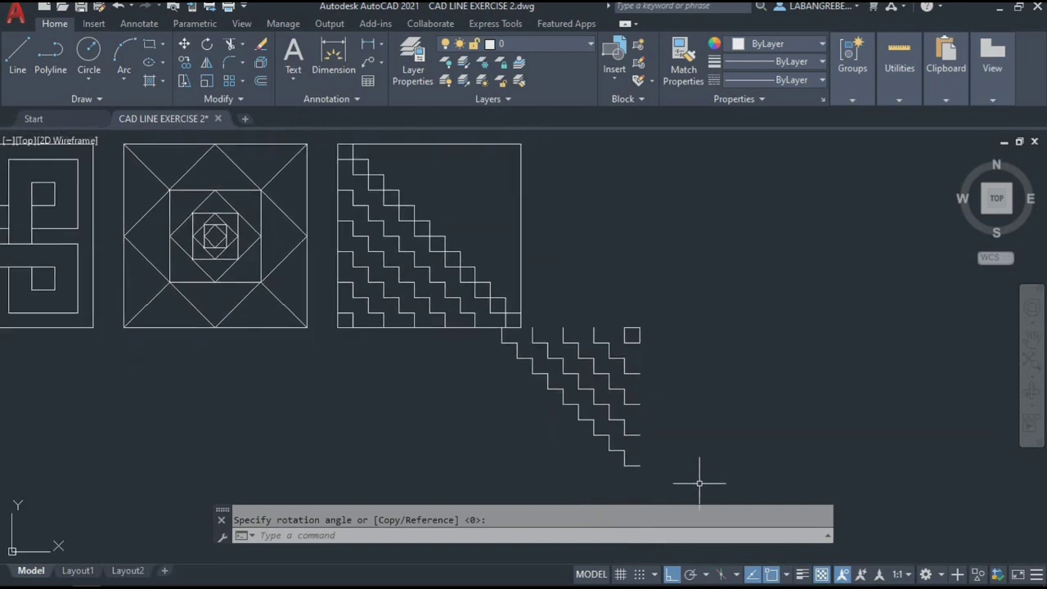
{"action": "left_click", "coordinate": [748, 486]}
{"action": "left_click", "coordinate": [491, 331]}
{"action": "scroll", "coordinate": [620, 347], "scroll_direction": "up", "scroll_amount": 2}
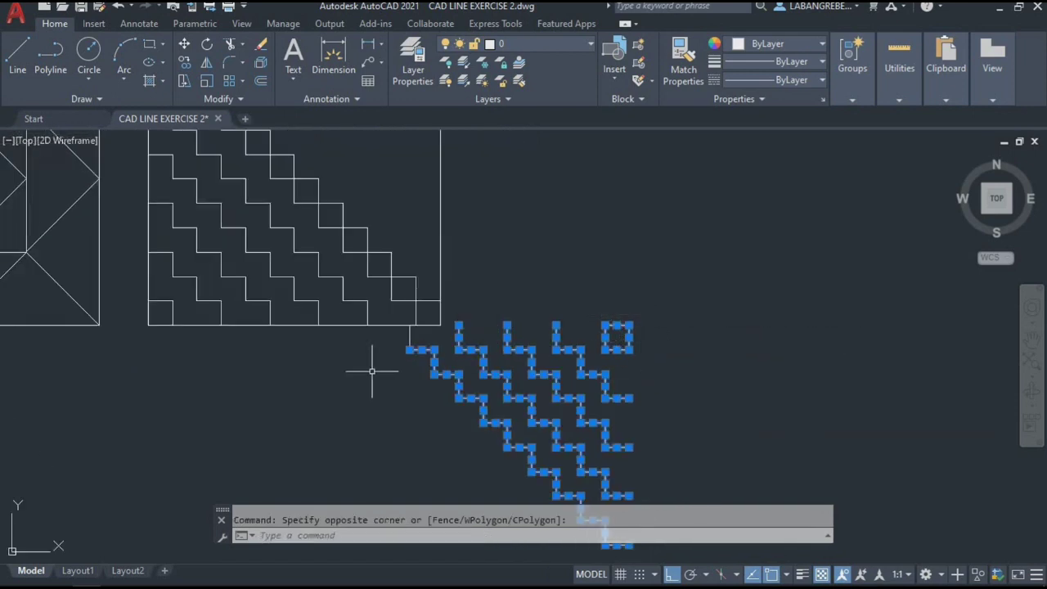
{"action": "scroll", "coordinate": [605, 328], "scroll_direction": "down", "scroll_amount": 2}
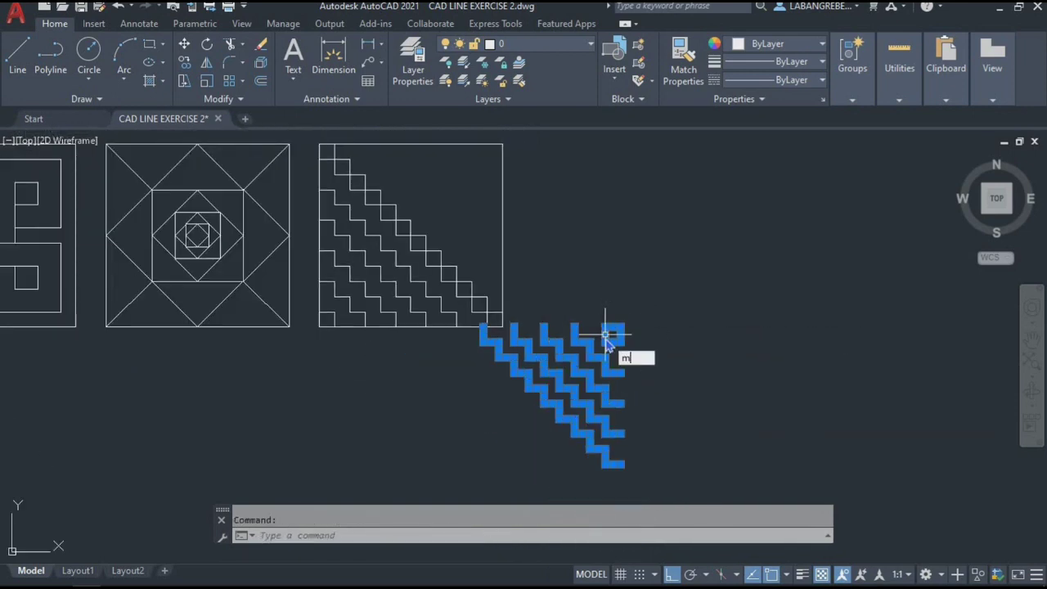
{"action": "key", "text": "Return"}
{"action": "scroll", "coordinate": [614, 334], "scroll_direction": "up", "scroll_amount": 2}
{"action": "left_click", "coordinate": [623, 344]}
{"action": "scroll", "coordinate": [619, 320], "scroll_direction": "down", "scroll_amount": 2}
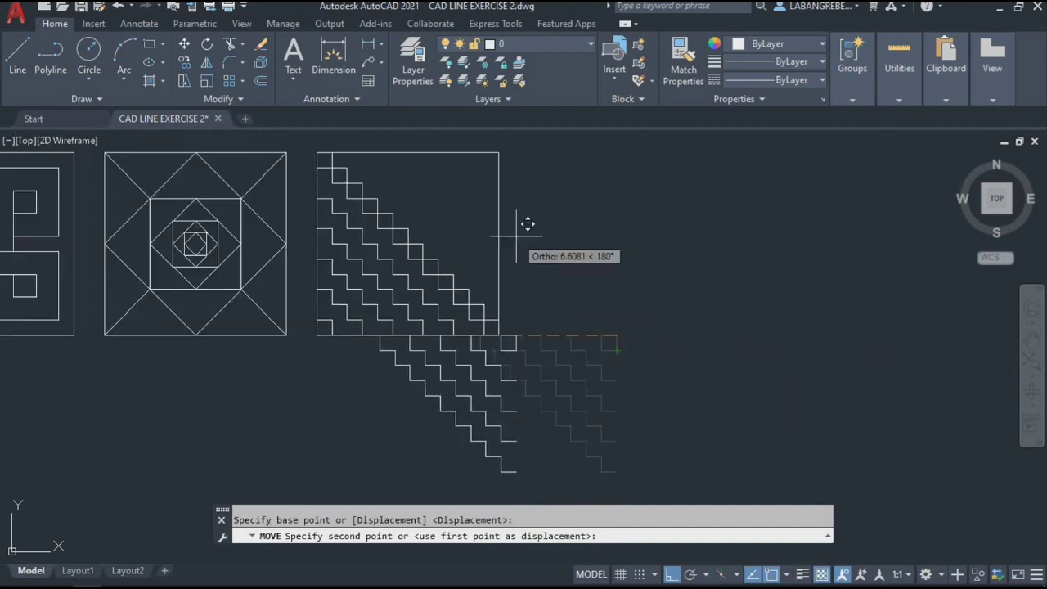
{"action": "left_click", "coordinate": [499, 152]}
{"action": "key", "text": "Return"}
{"action": "scroll", "coordinate": [385, 188], "scroll_direction": "up", "scroll_amount": 2}
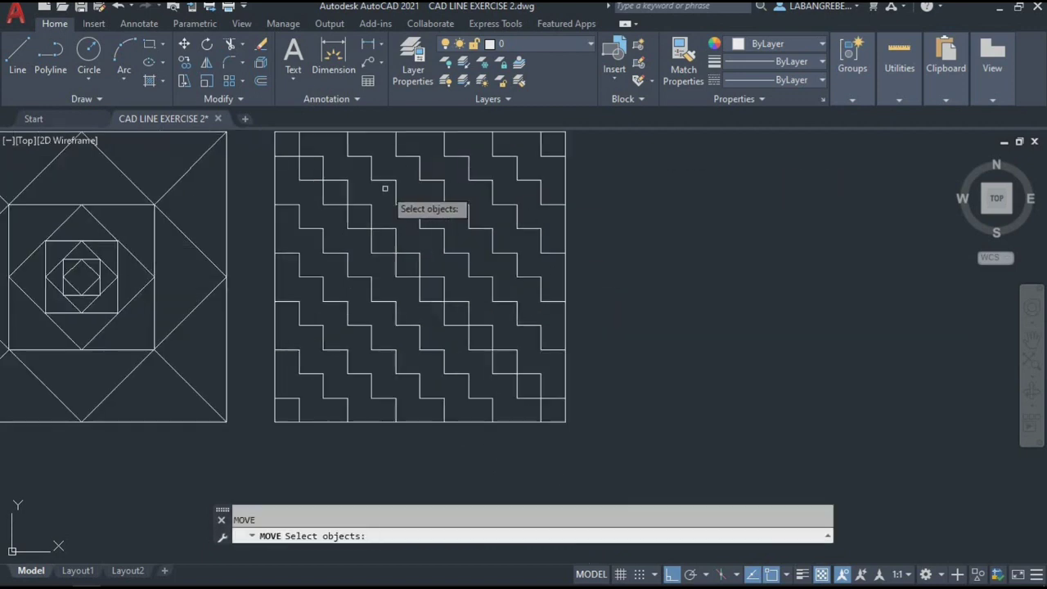
{"action": "middle_click_drag", "start_coordinate": [384, 188], "coordinate": [421, 253]}
{"action": "key", "text": "Escape"}
{"action": "scroll", "coordinate": [630, 316], "scroll_direction": "down", "scroll_amount": 3}
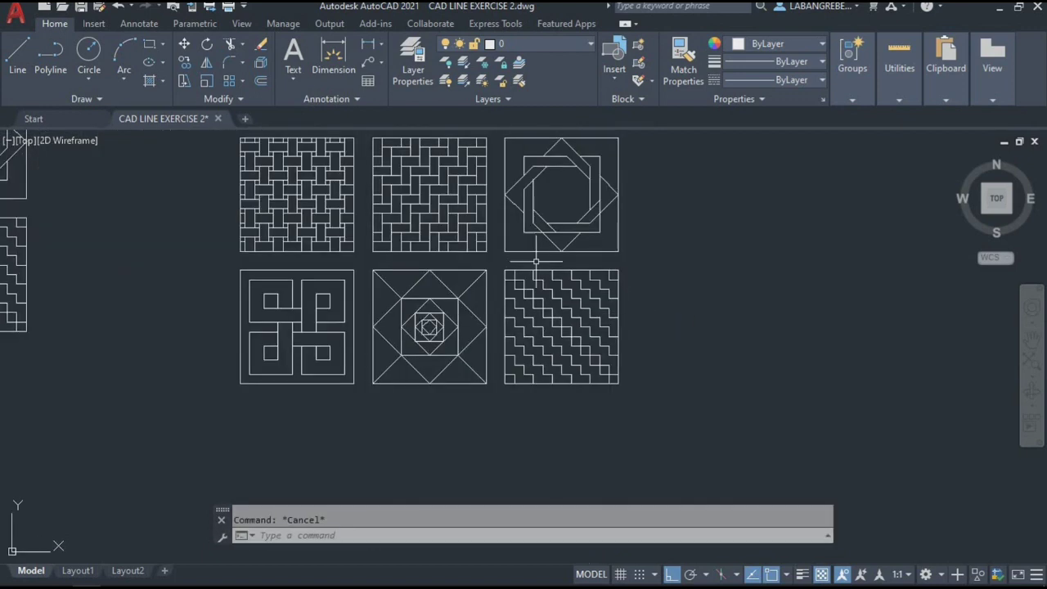
{"action": "middle_click_drag", "start_coordinate": [605, 315], "coordinate": [626, 313]}
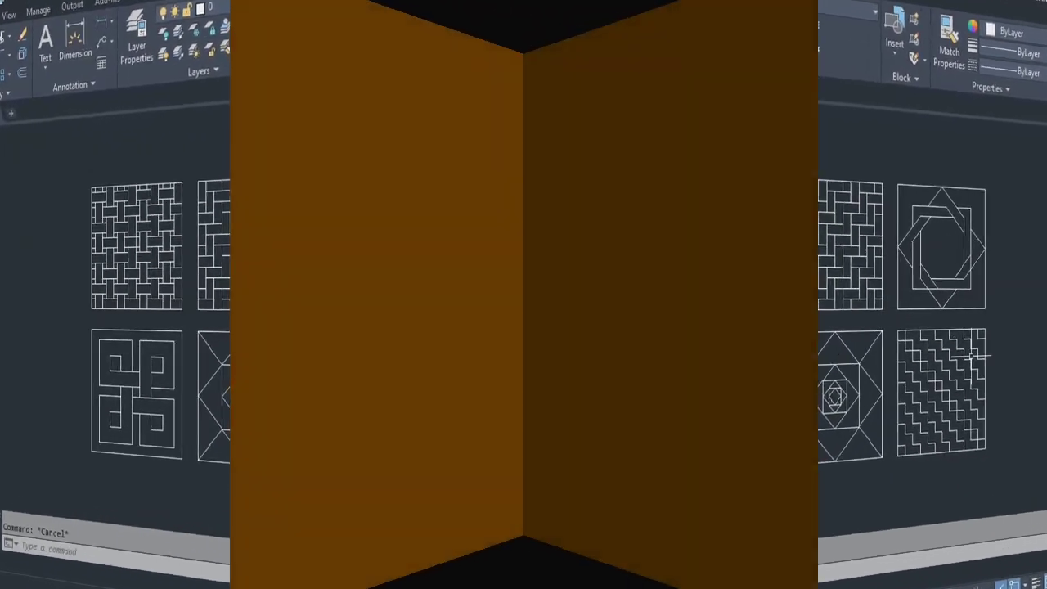